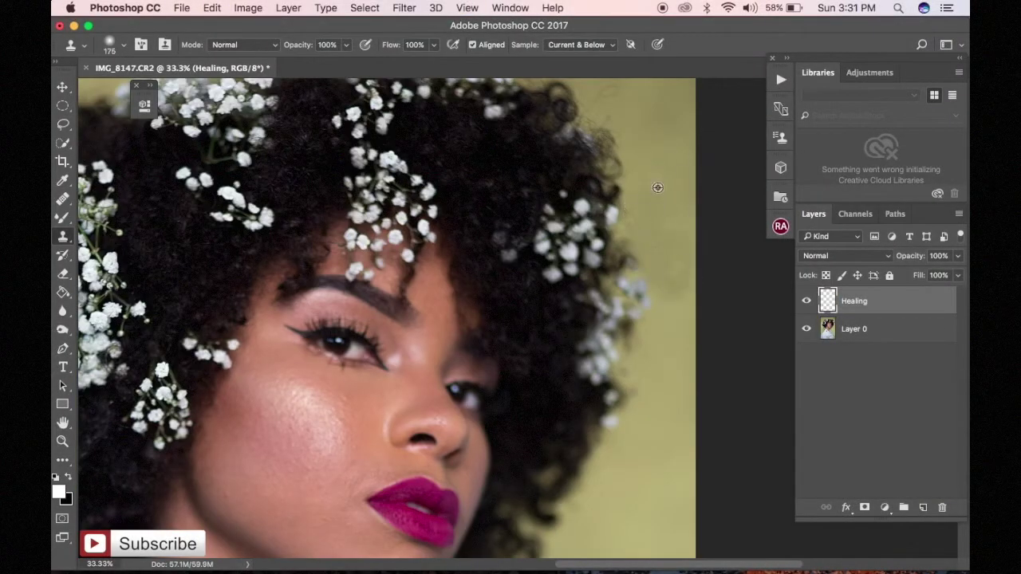
Enlarge the clone brush and switch to the Healing Brush over the cheek.
key(bracketright)
scroll(575, 343, left, 10)
scroll(495, 351, left, 5)
scroll(473, 356, down, 2)
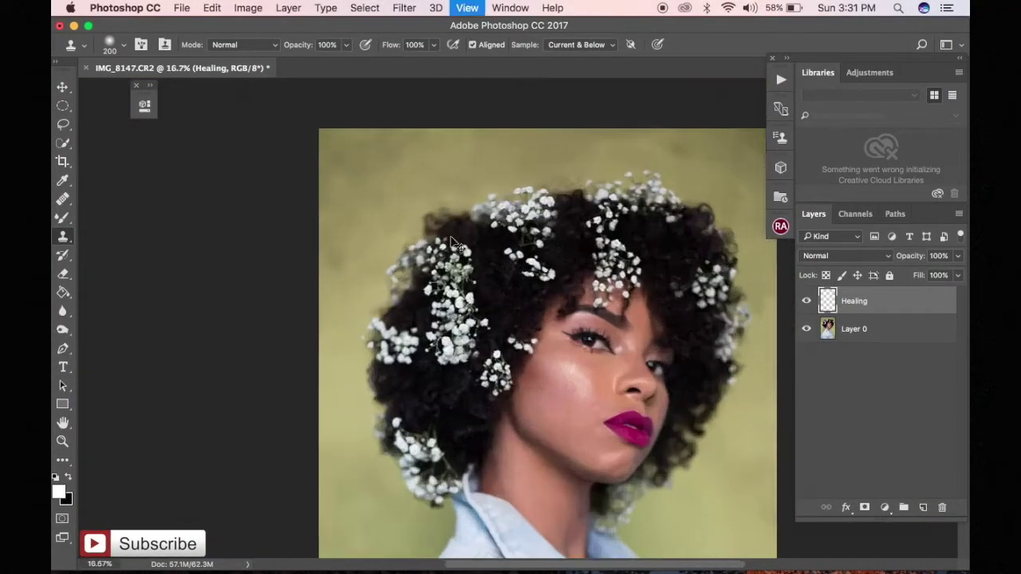
scroll(406, 200, up, 1)
scroll(447, 231, down, 2)
scroll(542, 319, up, 2)
scroll(574, 363, down, 1)
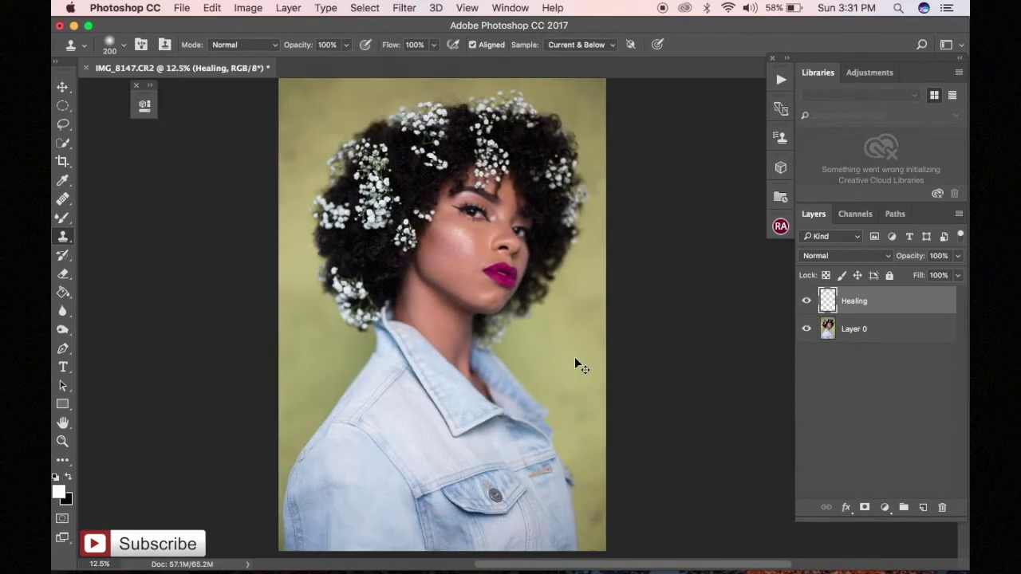
scroll(471, 239, up, 3)
key(j)
scroll(449, 335, up, 1)
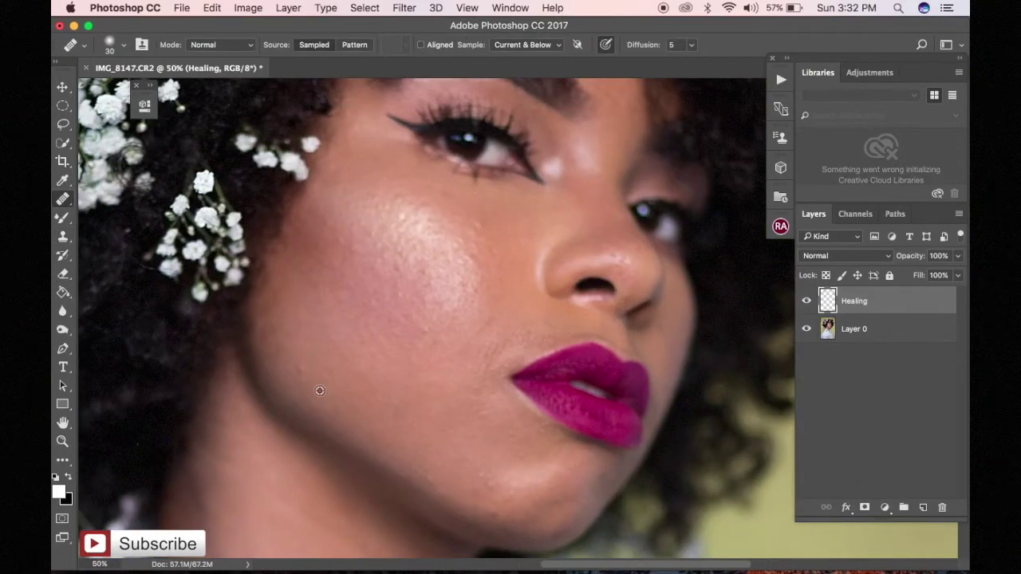
Heal a cheek blemish on the Healing layer with a smaller healing brush.
click(343, 226)
scroll(510, 316, up, 1)
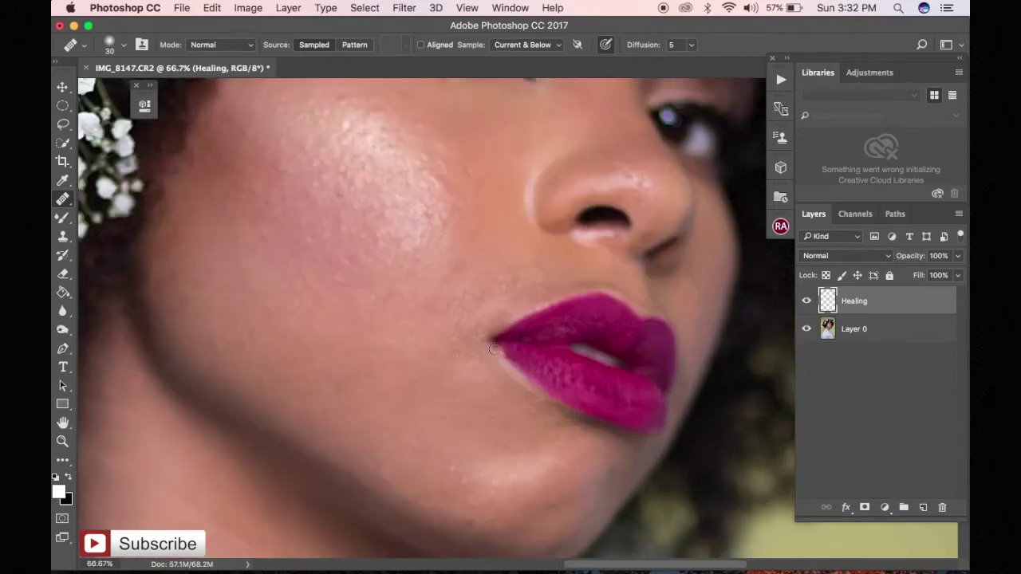
scroll(444, 246, up, 2)
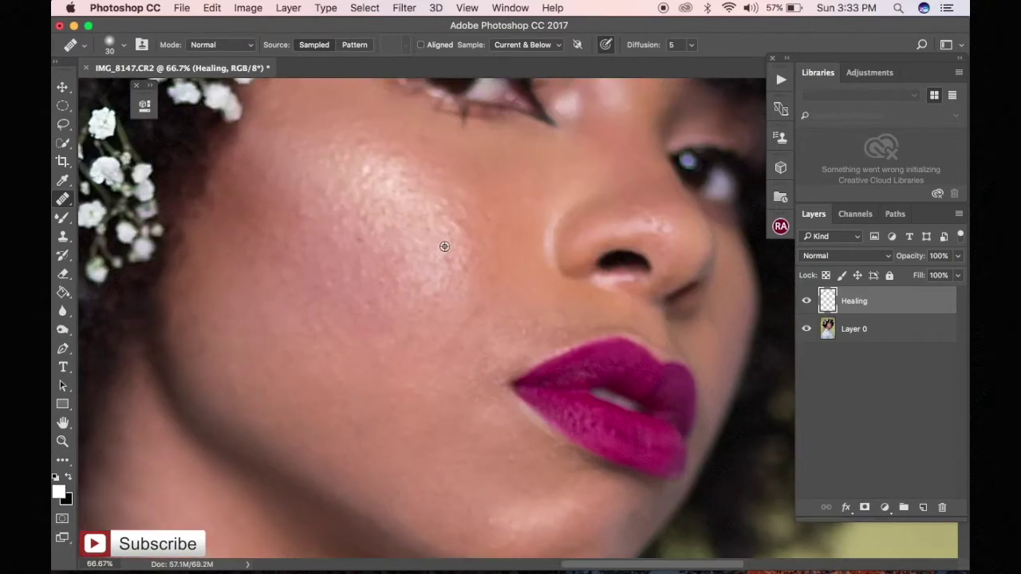
key(bracketleft)
scroll(340, 399, right, 2)
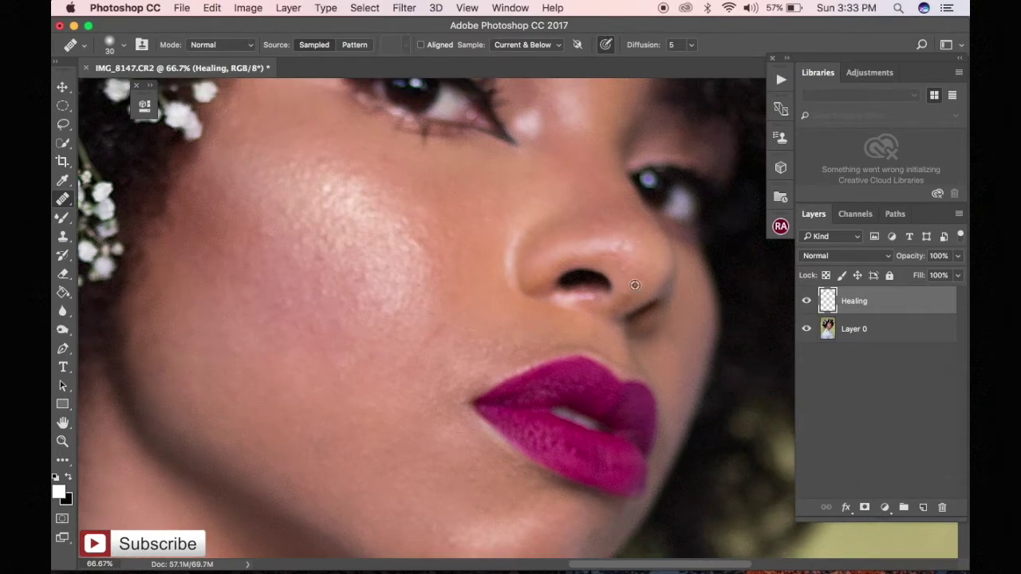
scroll(634, 285, up, 3)
scroll(556, 269, up, 3)
Clone away the spots near the brow, then zoom out to the whole photo.
key(s)
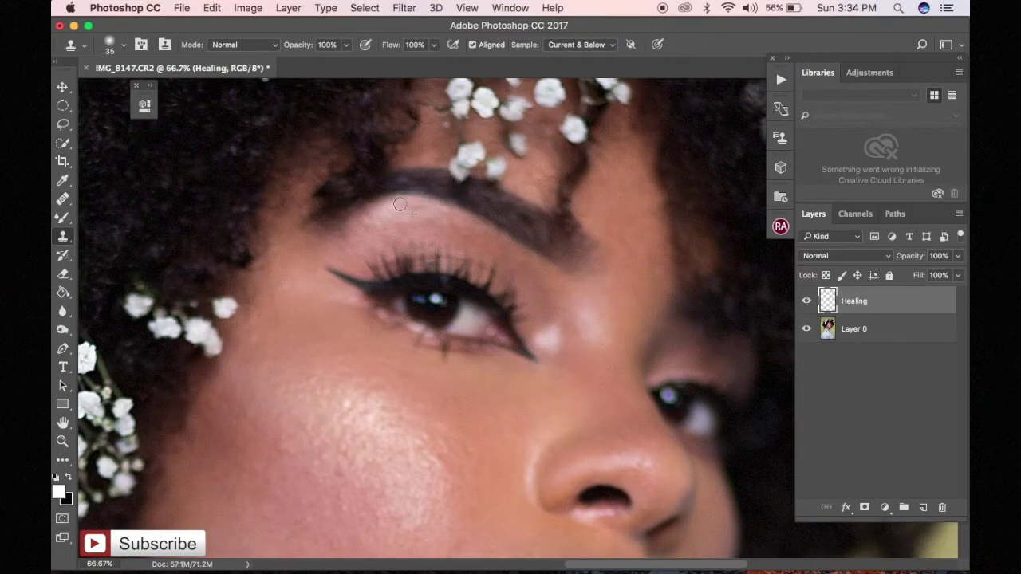
key(super+minus)
scroll(476, 293, down, 2)
key(j)
key(super+minus)
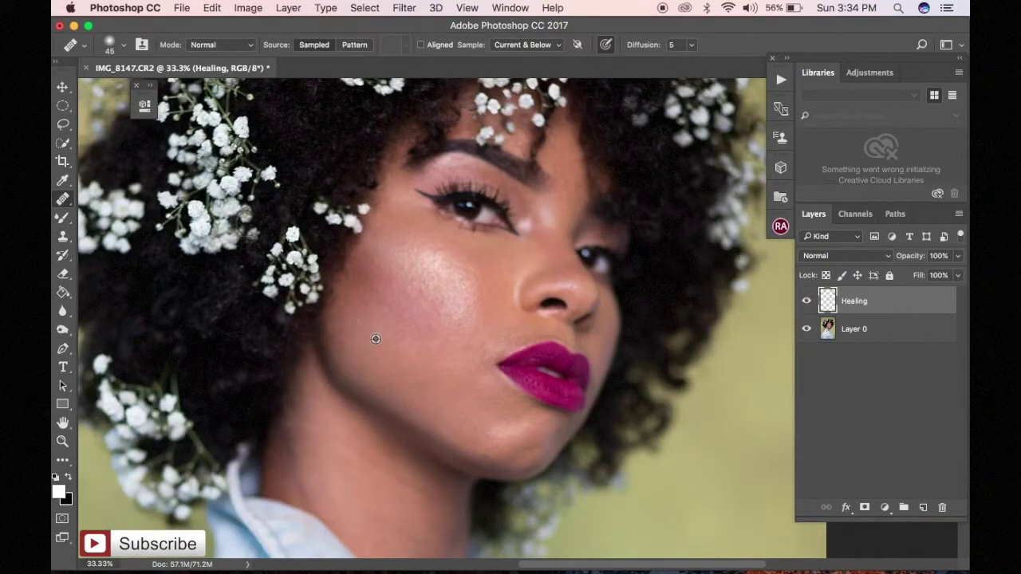
key(super+minus)
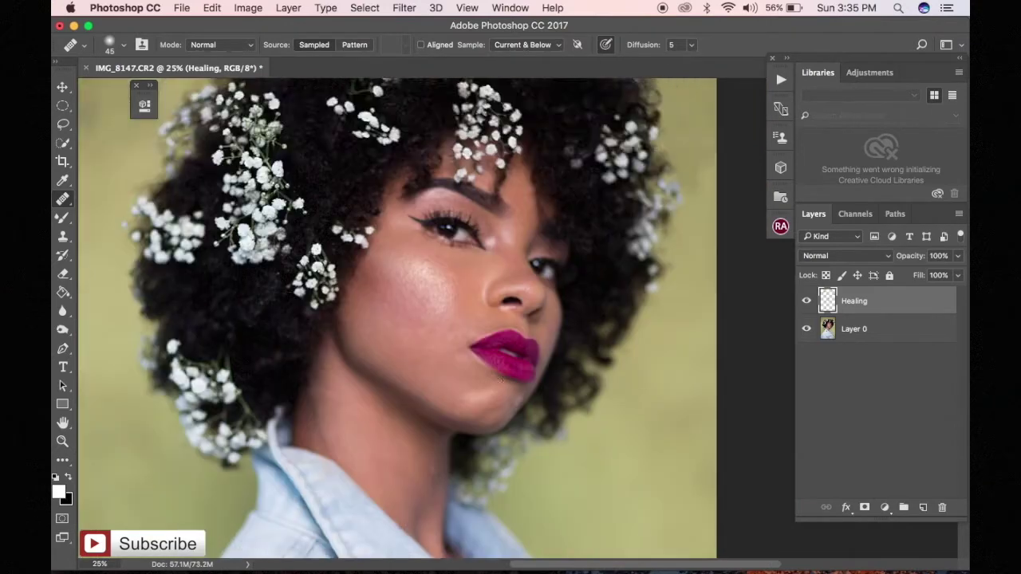
key(super+minus)
key(super+minus)
Add a Curves adjustment layer named dodge.
click(884, 507)
click(882, 547)
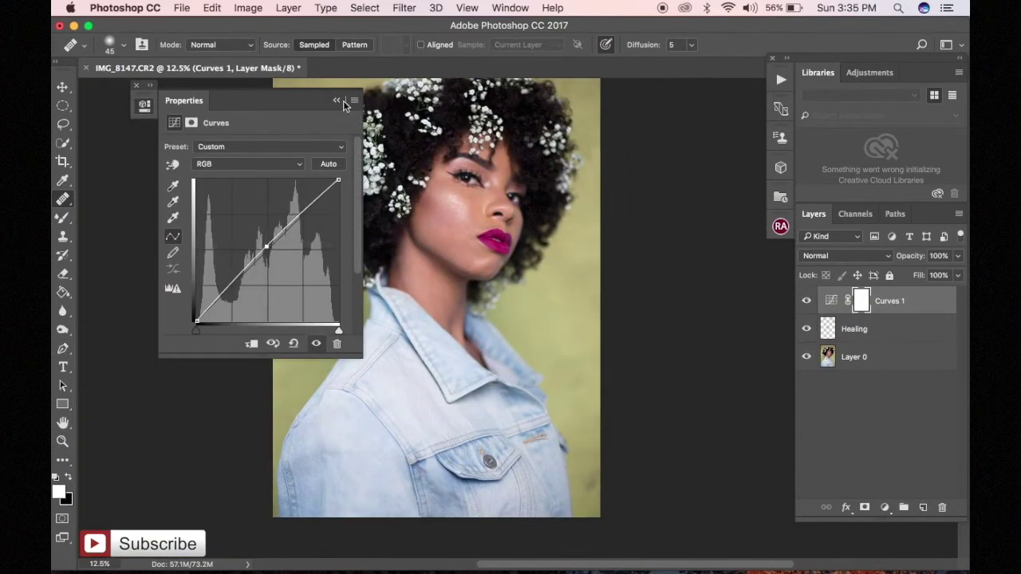
double_click(878, 300)
text(dodge)
key(Return)
Add a second Curves layer named burn, with dodge placed above it.
click(885, 507)
click(882, 547)
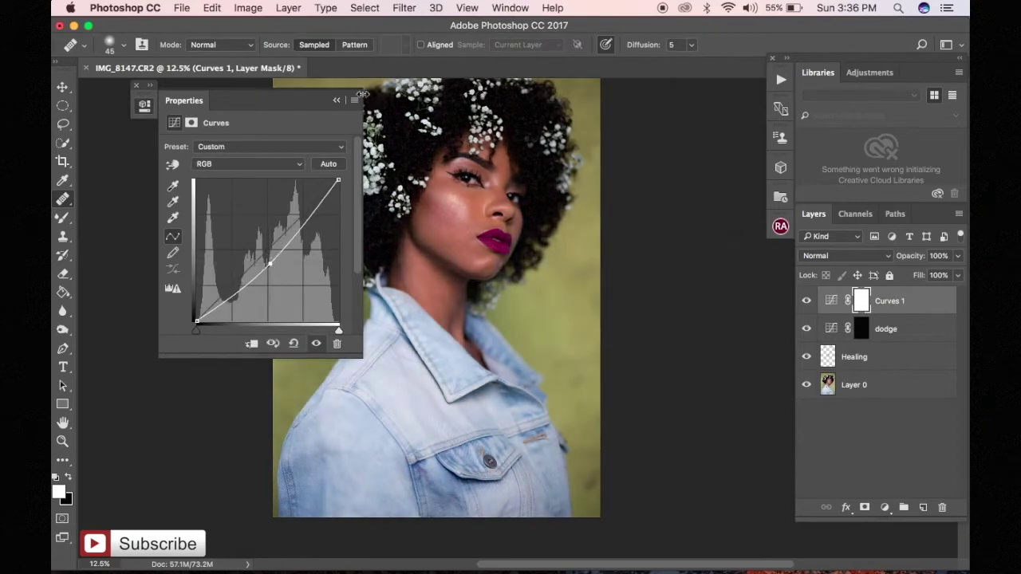
double_click(878, 301)
text(burn)
key(Return)
drag(862, 329, 918, 309)
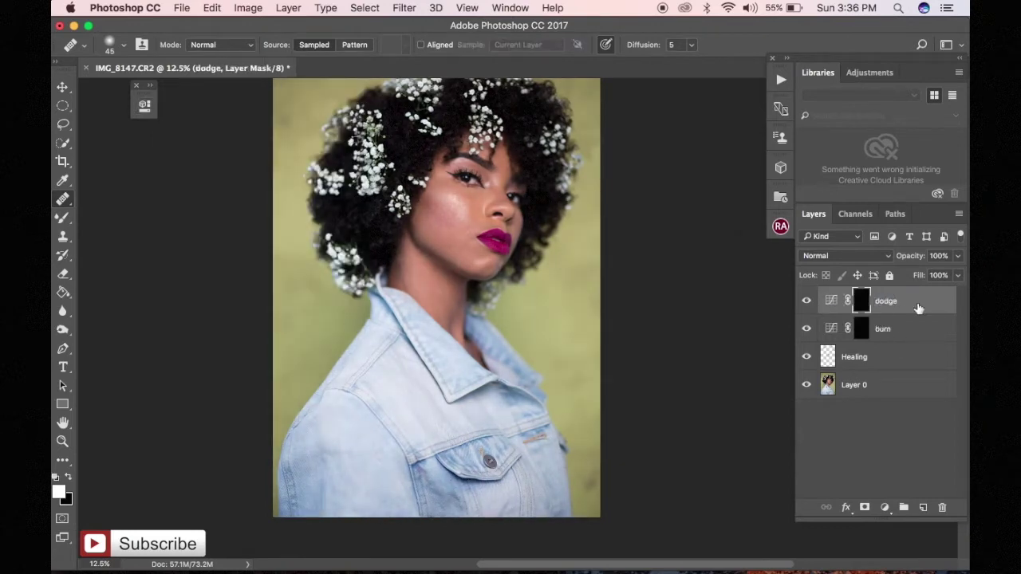
Add a Hue/Saturation layer and group the three layers as db.
click(884, 508)
click(896, 527)
key(ctrl+g)
double_click(851, 295)
text(db)
click(884, 507)
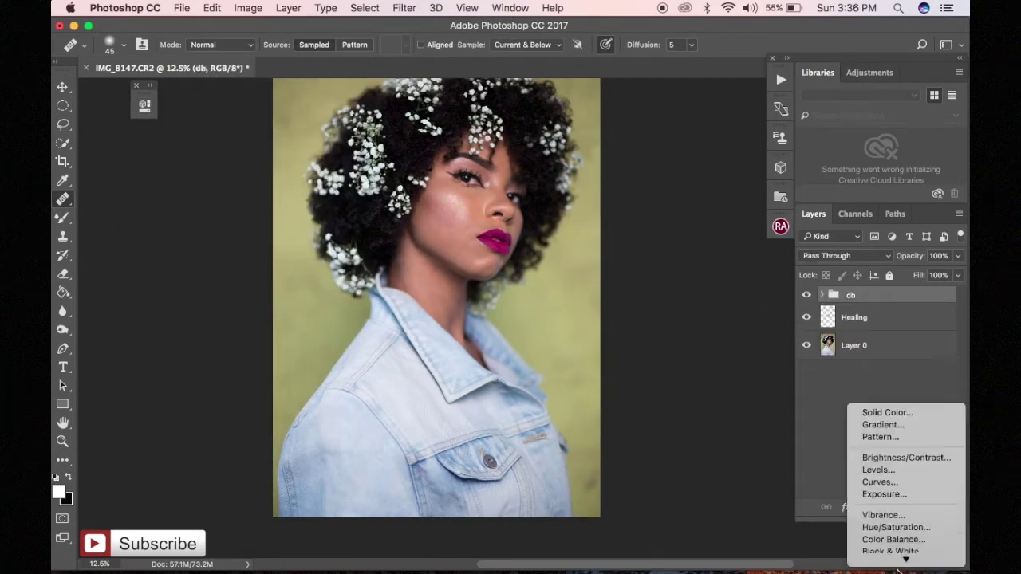
Add a monochrome Channel Mixer plus a contrast-boosting Curves layer above it.
click(893, 477)
click(170, 181)
click(884, 507)
click(880, 482)
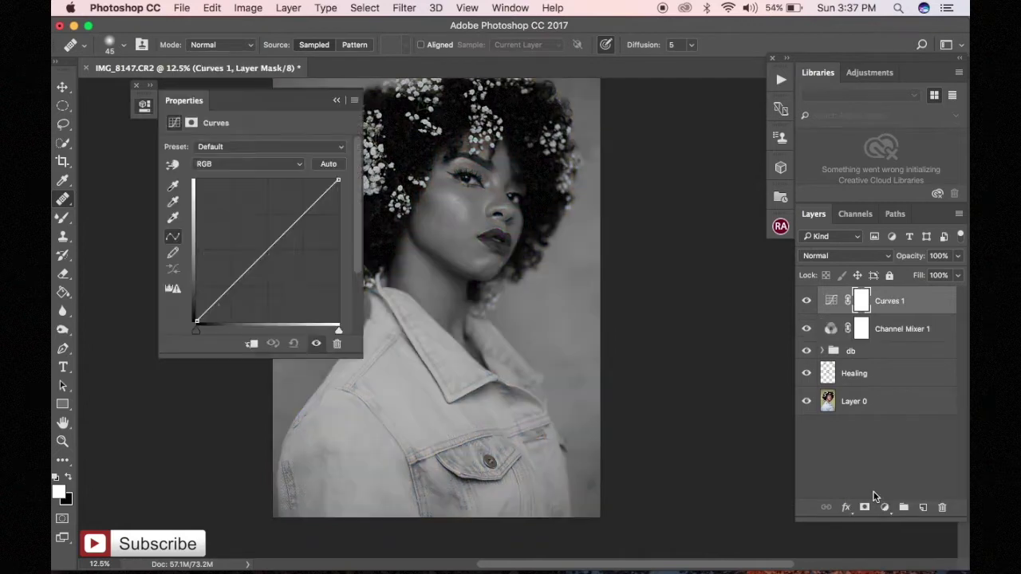
drag(263, 263, 263, 288)
Group the Channel Mixer and Curves layers into a group named h.
key(ctrl+plus)
shift+click(902, 329)
key(ctrl+g)
double_click(851, 295)
text(h)
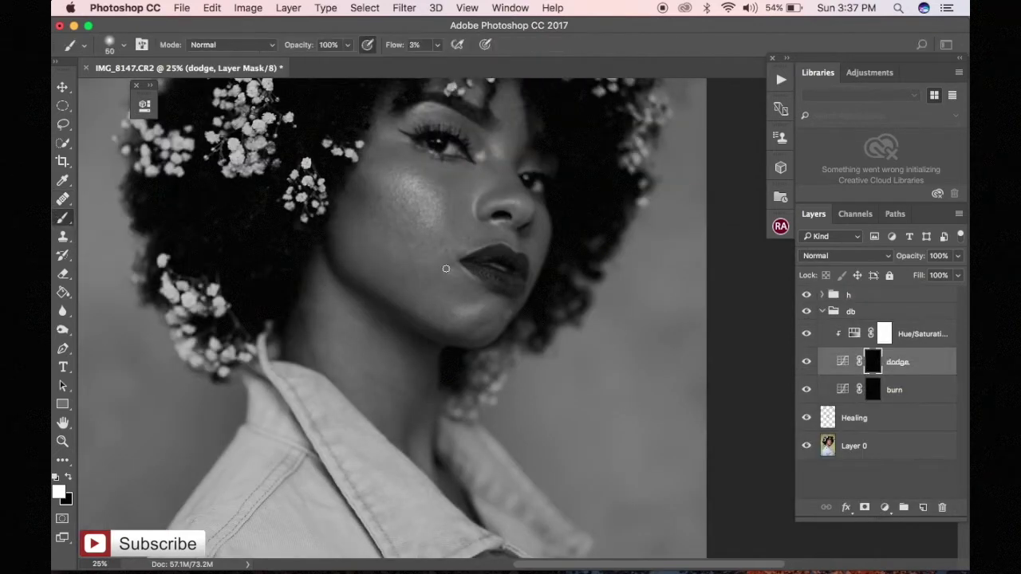
Paint soft white strokes at 4% flow on the dodge mask over the face.
key(bracketleft)
key(bracketleft)
key(bracketleft)
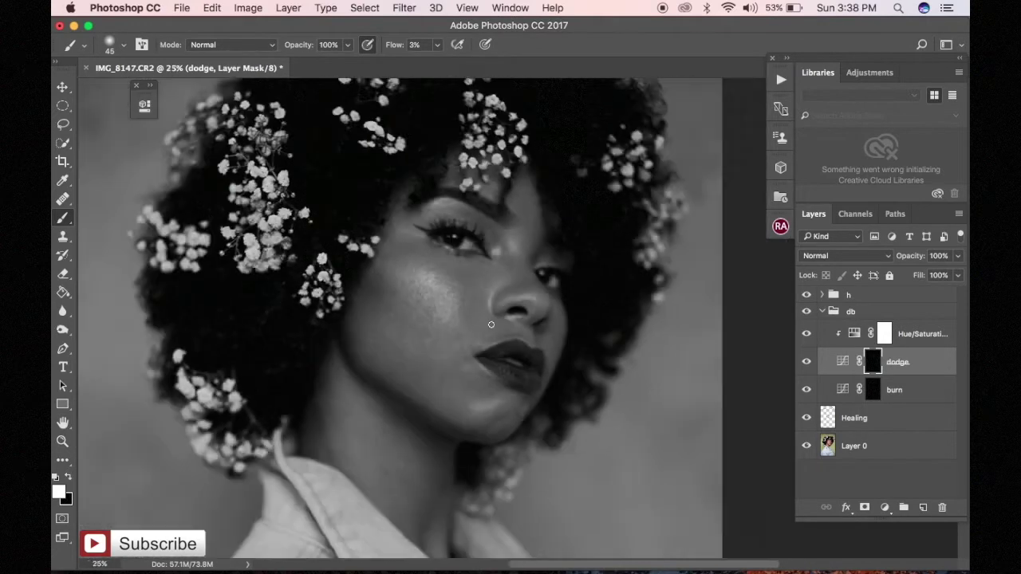
key(ctrl+minus)
drag(395, 44, 403, 44)
key(ctrl+plus)
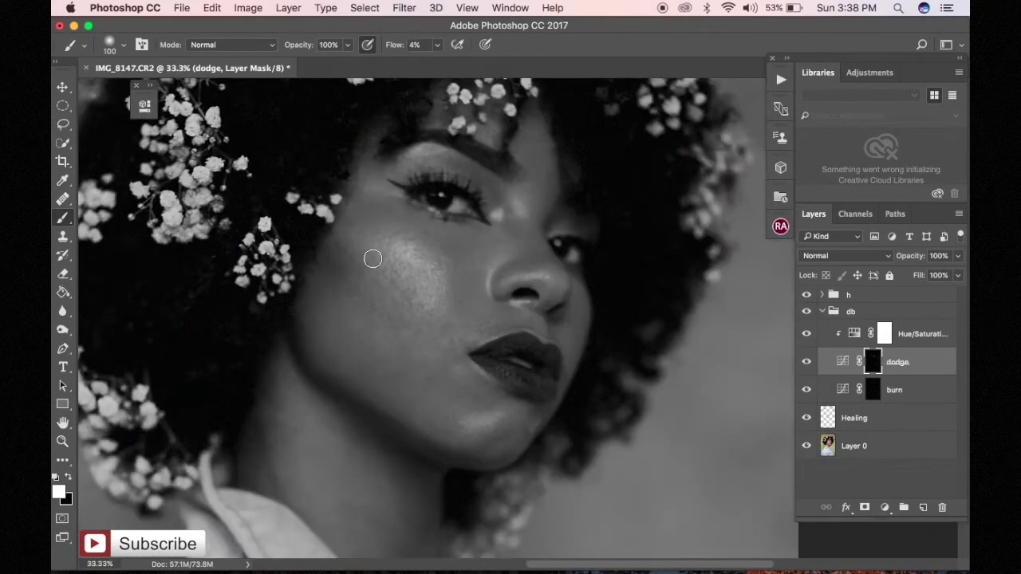
key(bracketleft)
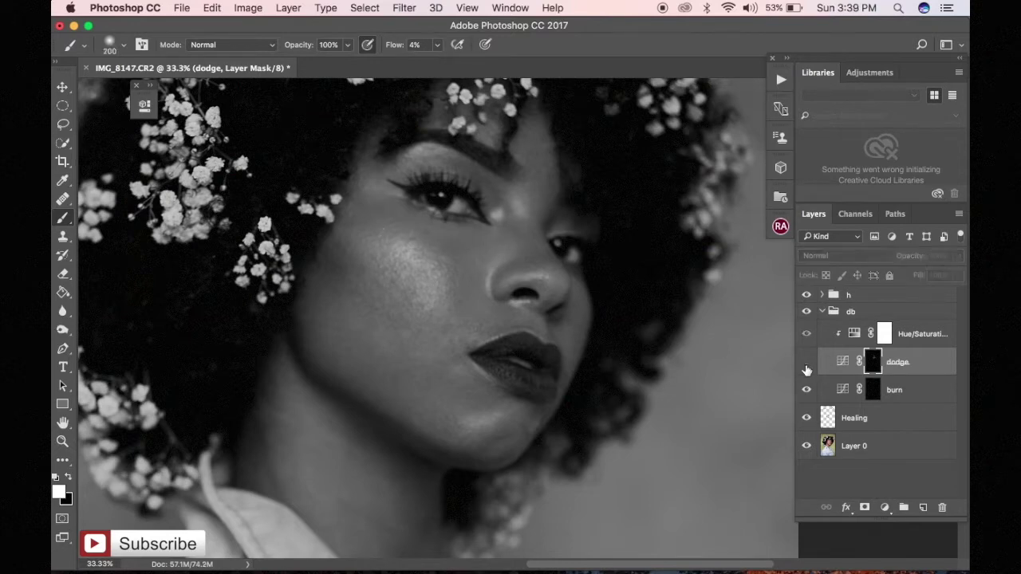
click(807, 333)
Restore the black-and-white view and ready a small Healing Brush on the cheek.
click(806, 334)
click(854, 417)
key(j)
key(ctrl+plus)
key(ctrl+plus)
key(bracketleft)
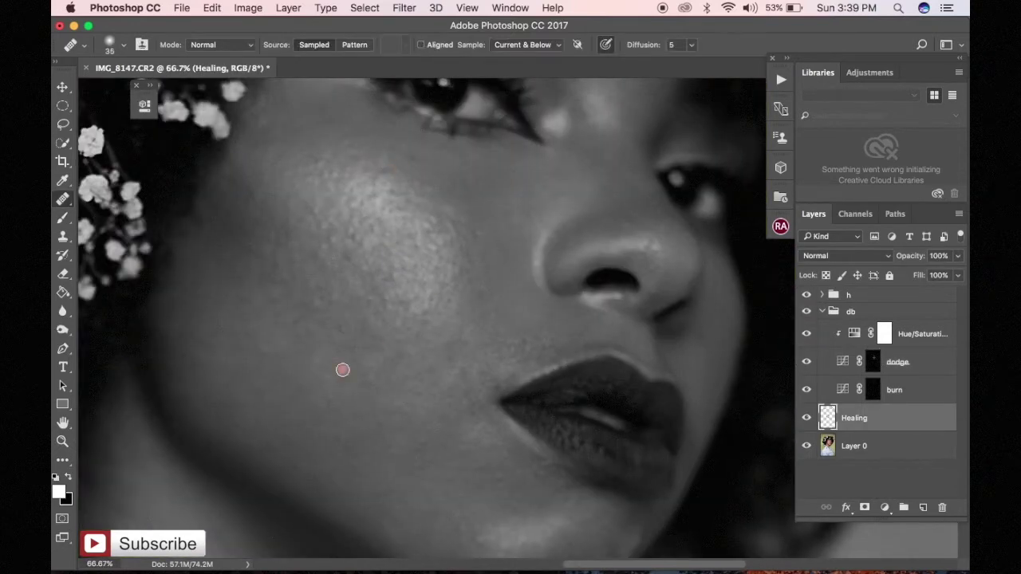
scroll(510, 458, down, 3)
key(bracketleft)
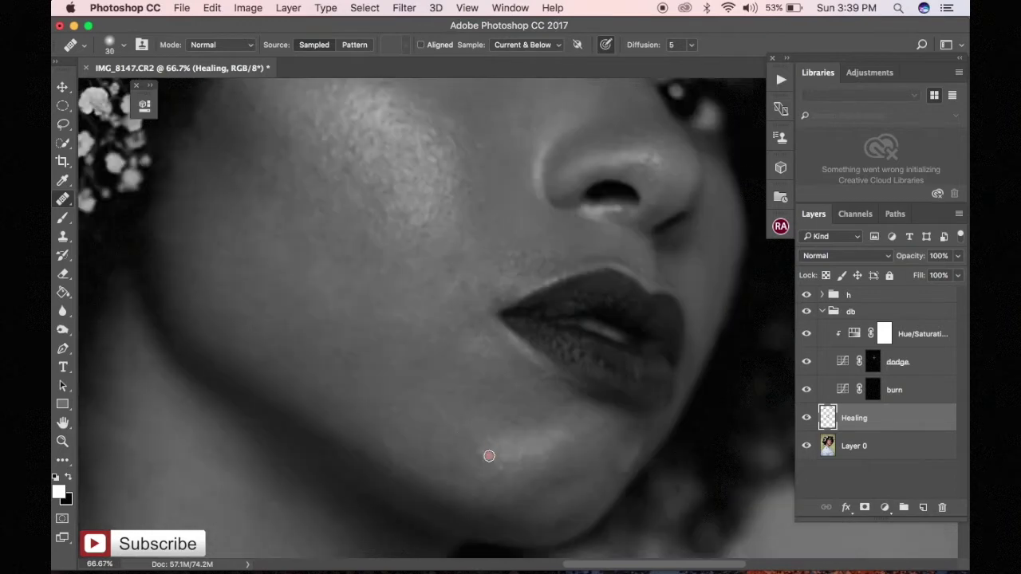
scroll(518, 390, up, 3)
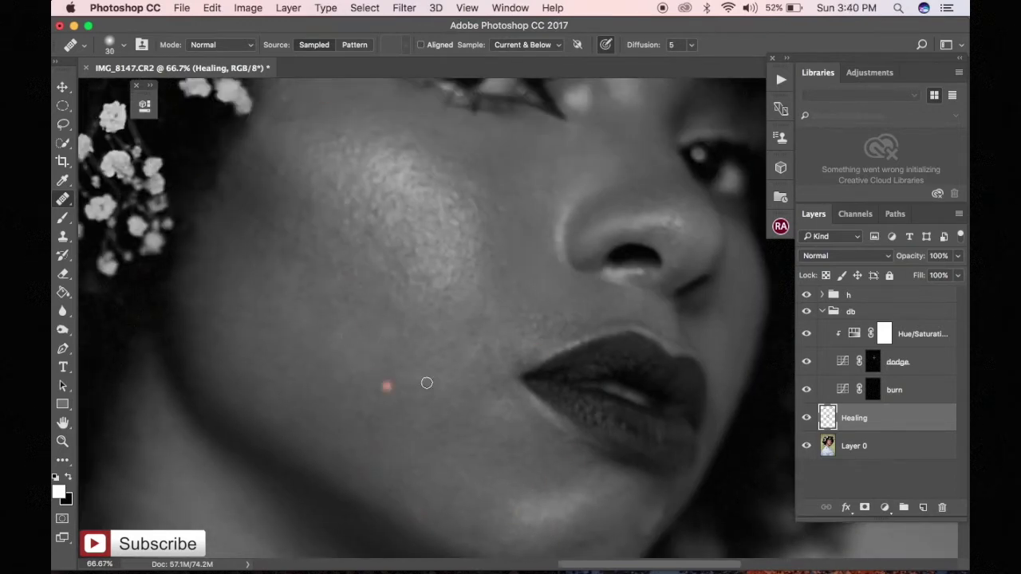
Heal the remaining small spots on the cheek on the Healing layer.
key(alt+bracketright)
key(alt+bracketright)
key(alt+bracketleft)
key(alt+bracketleft)
key(alt+bracketleft)
key(alt+bracketright)
key(bracketright)
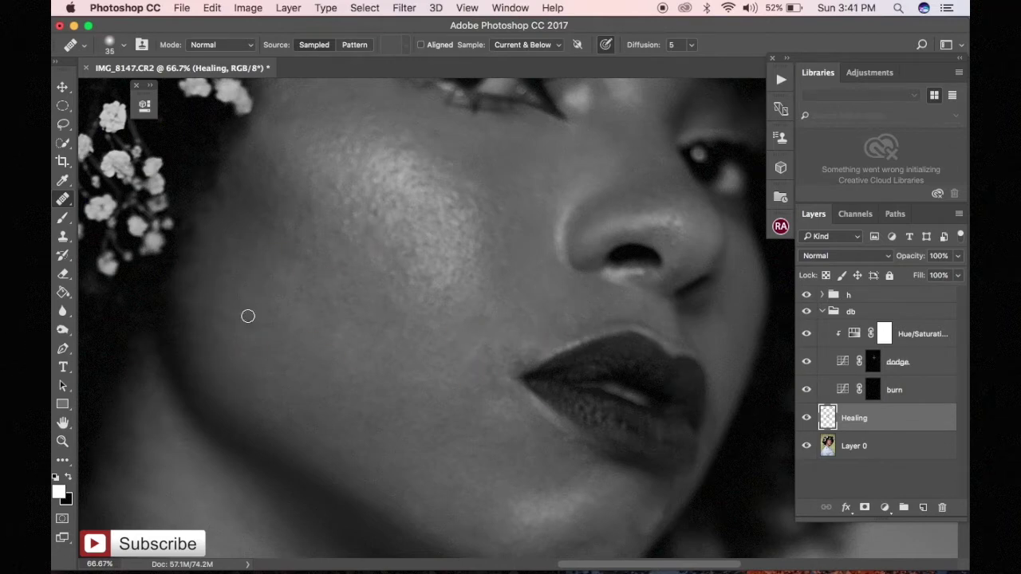
key(bracketleft)
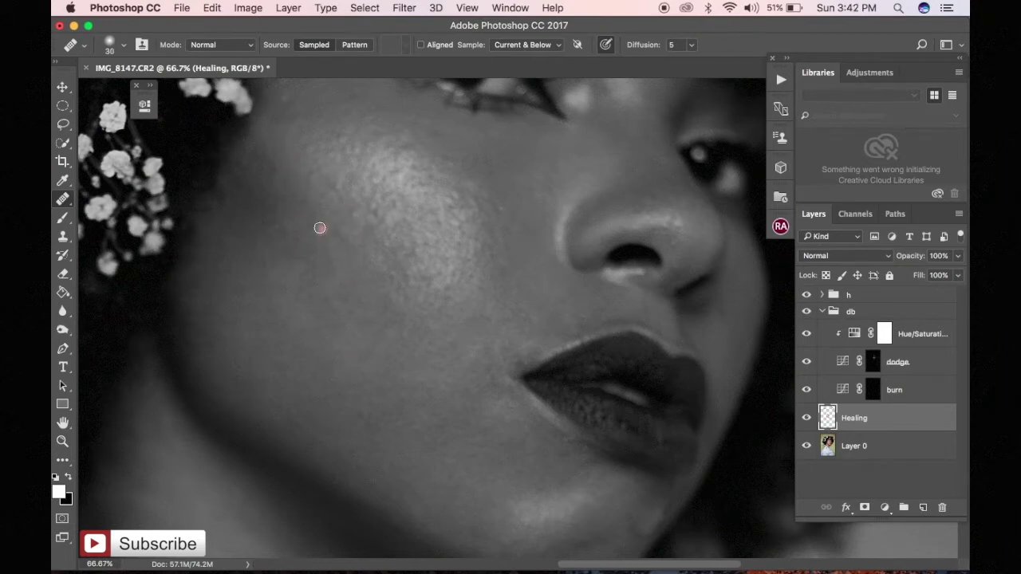
double_click(817, 420)
key(Escape)
Heal the chin spots, then target the dodge mask with the Brush tool.
scroll(480, 209, up, 3)
key(bracketleft)
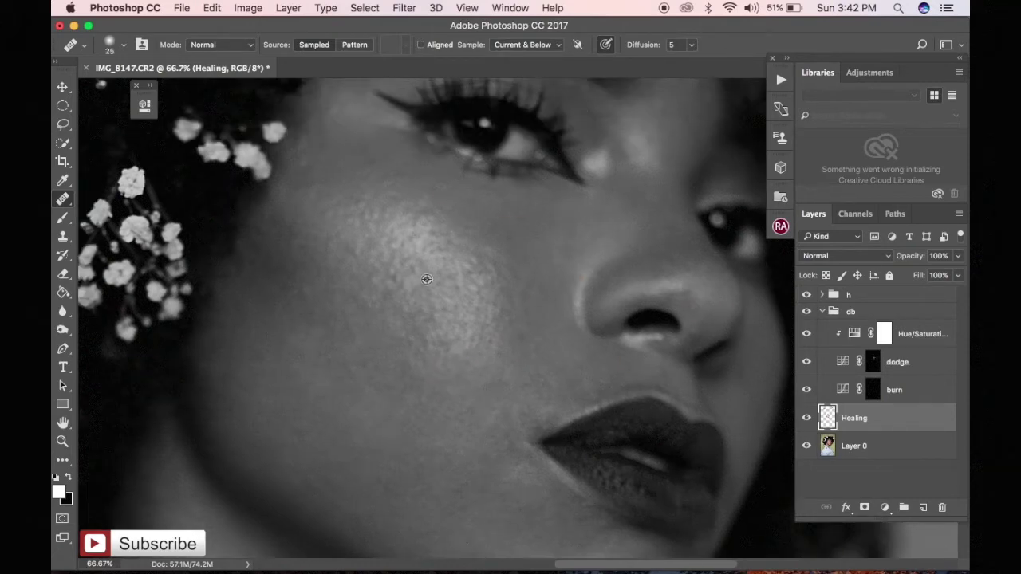
right_click(348, 236)
click(822, 361)
key(super+minus)
key(super+minus)
key(b)
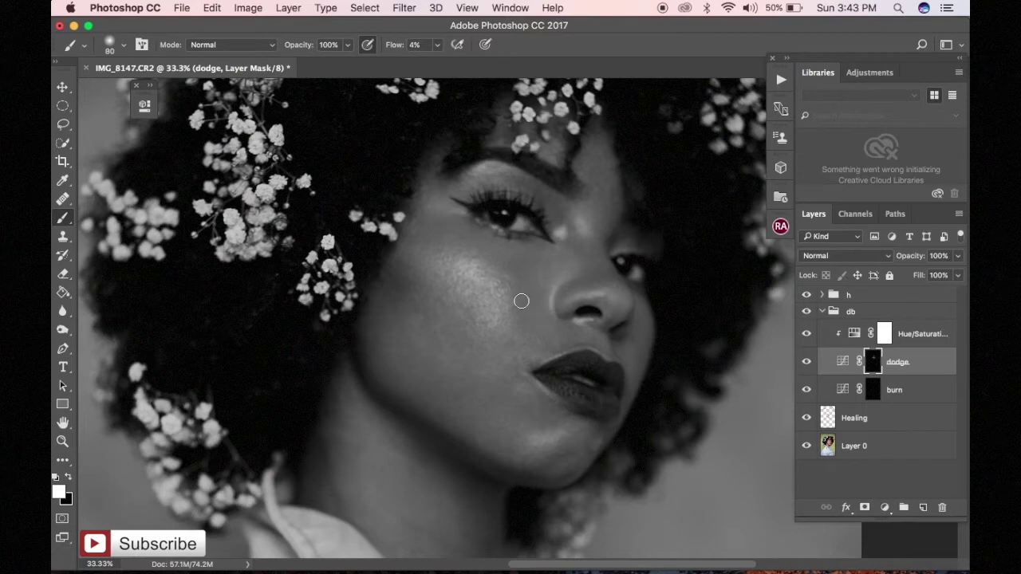
Heal more spots on the Healing layer while checking the portrait in colour.
key(bracketright)
key(bracketright)
key(bracketright)
key(alt+bracketleft)
key(alt+bracketleft)
key(j)
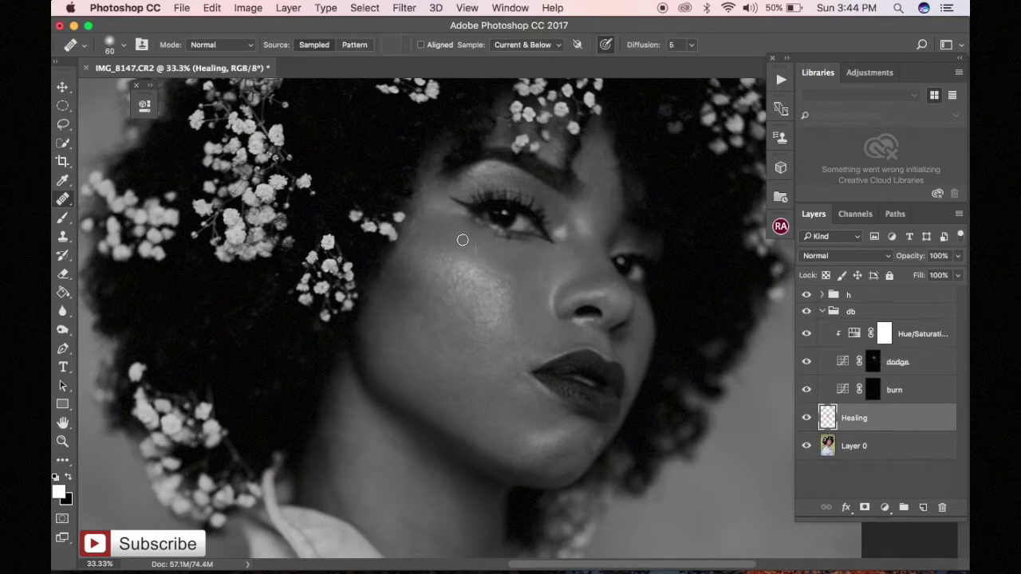
click(806, 294)
key(ctrl+minus)
key(alt+bracketright)
key(alt+bracketright)
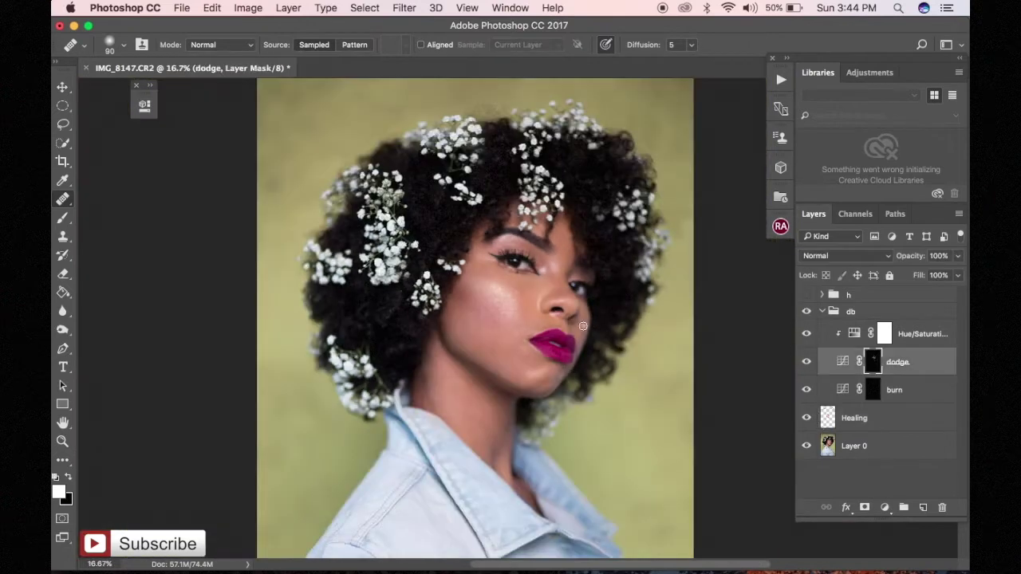
key(bracketright)
key(bracketright)
key(bracketright)
key(b)
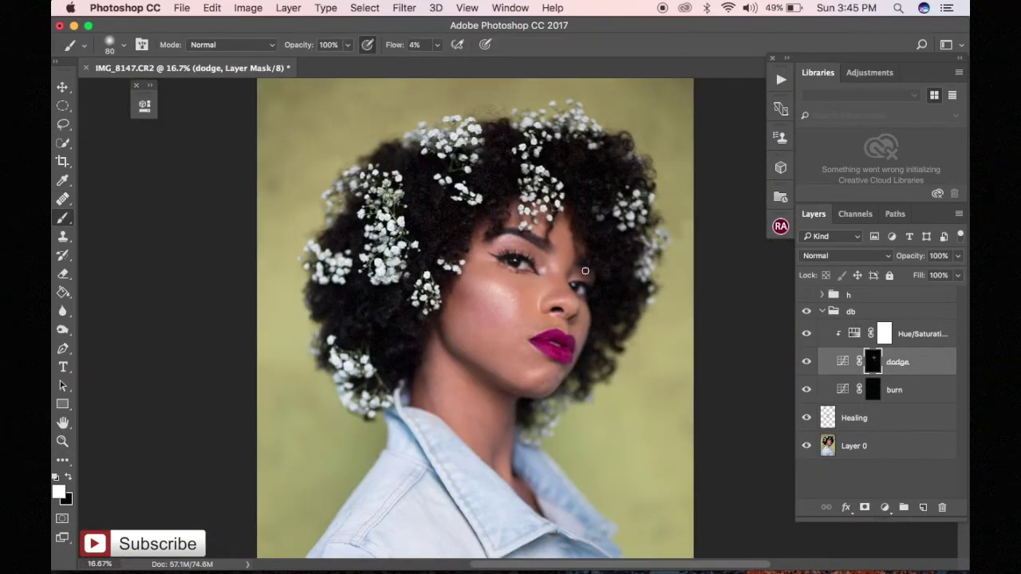
key(ctrl+minus)
Set the brush flow to 5% and paint with the black-and-white view on.
click(414, 44)
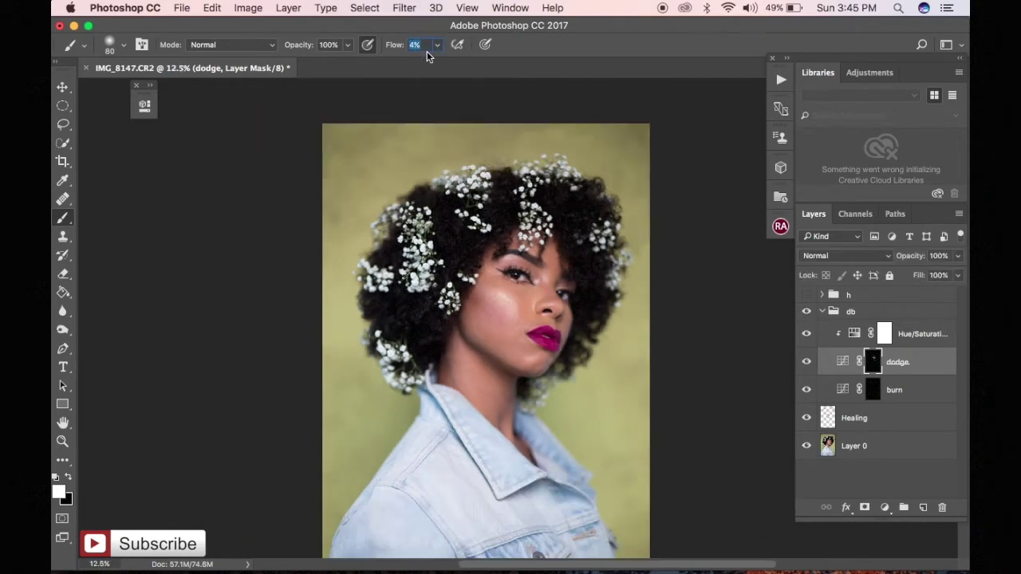
text(5)
key(Return)
key(ctrl+plus)
key(ctrl+plus)
click(807, 294)
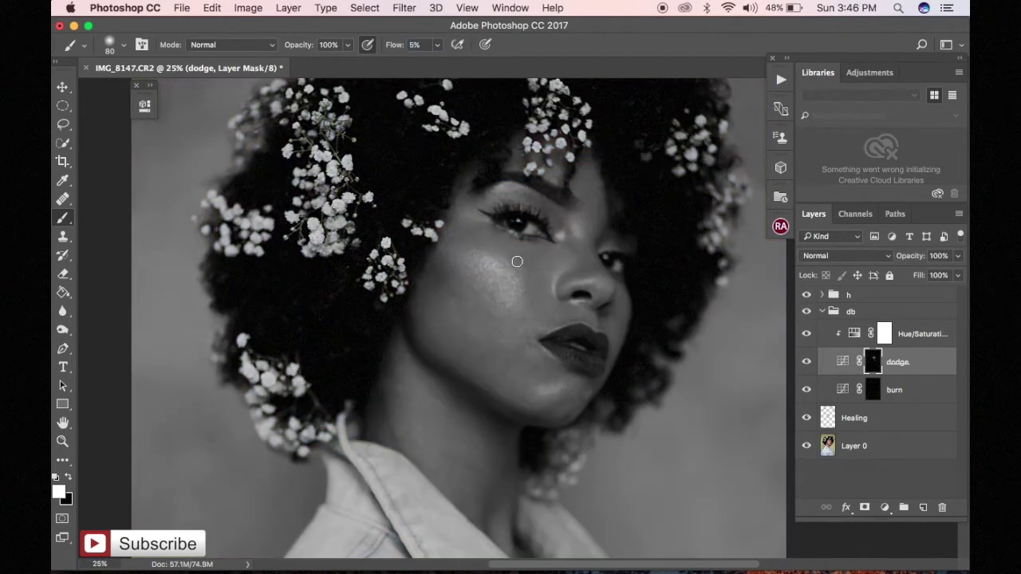
key(ctrl+plus)
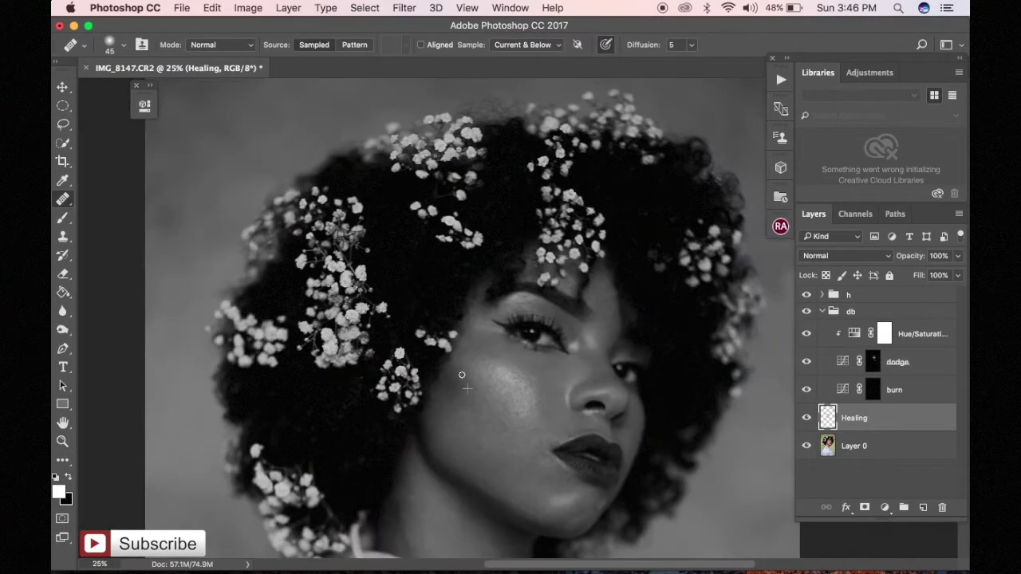
scroll(535, 457, down, 5)
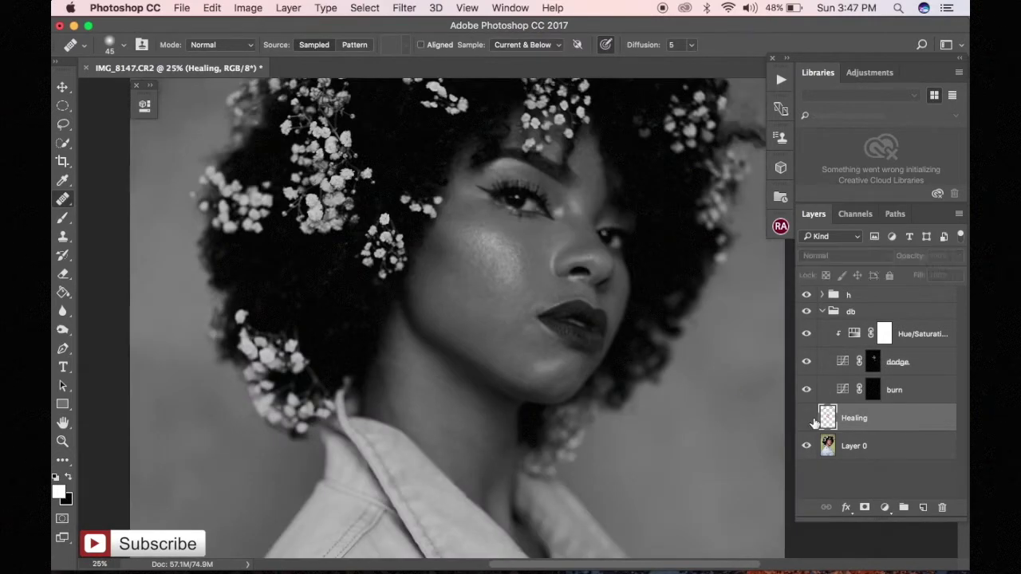
Paint further brightening strokes on the dodge mask, then show the h group again.
click(806, 295)
click(873, 362)
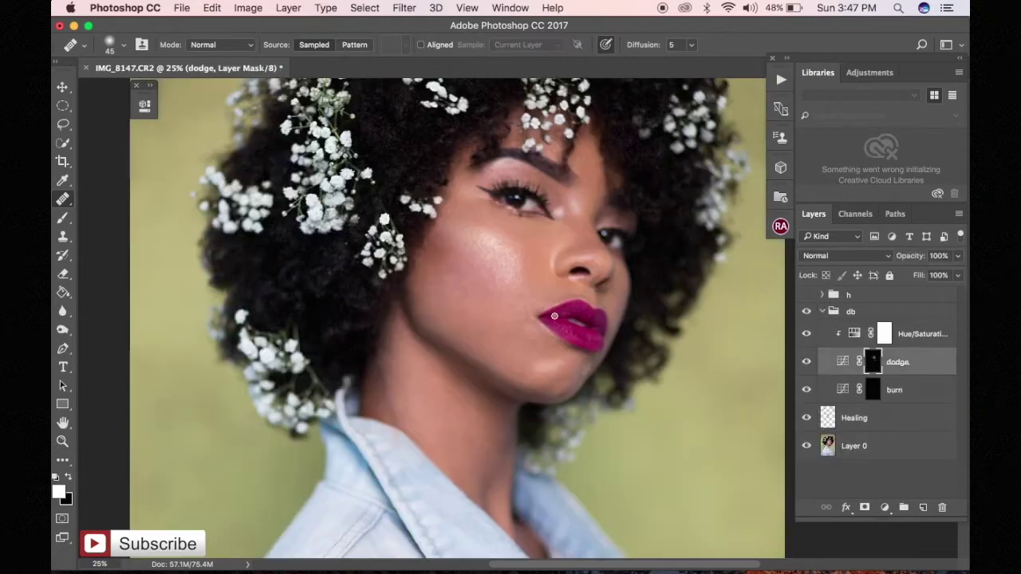
key(ctrl+minus)
key(b)
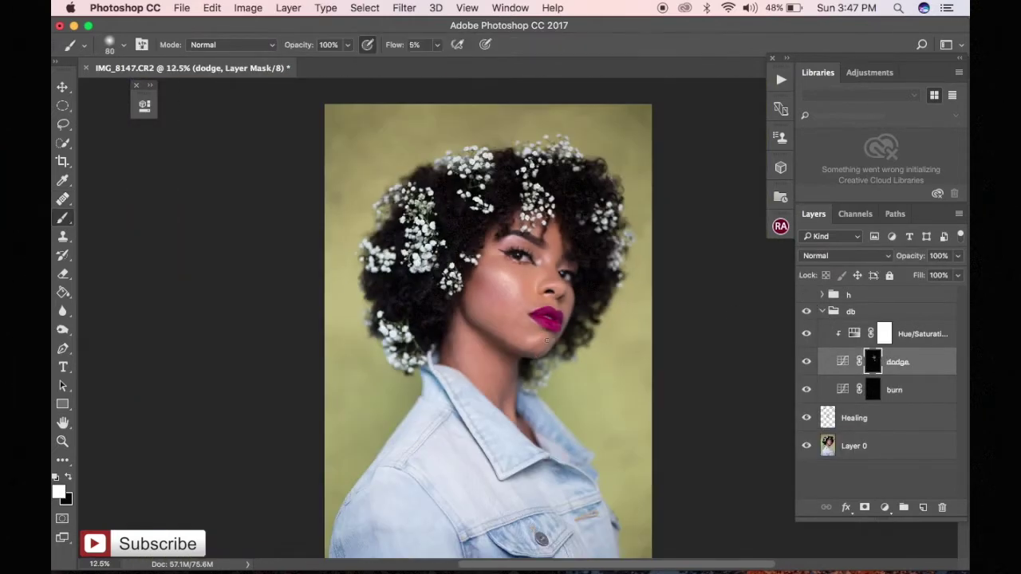
key(ctrl+plus)
key(ctrl+plus)
key(ctrl+plus)
key(bracketleft)
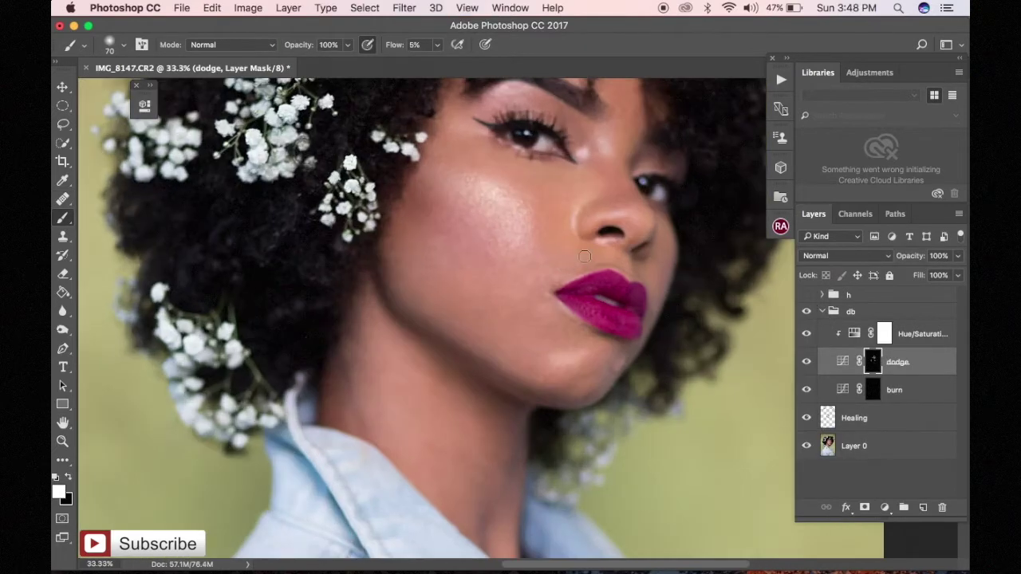
click(806, 294)
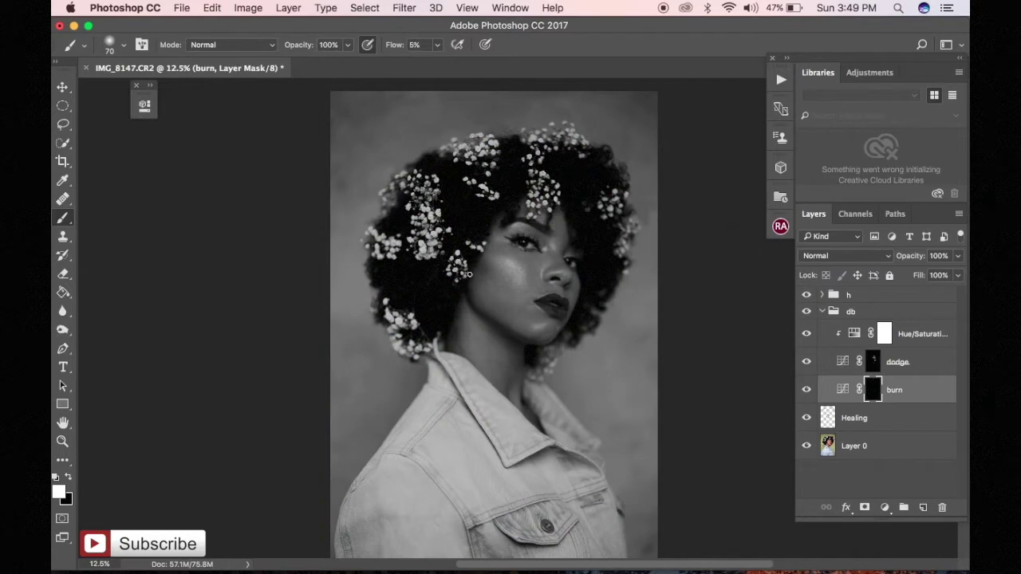
With the h group hidden, heal and clone remaining spots on the Healing layer.
click(806, 294)
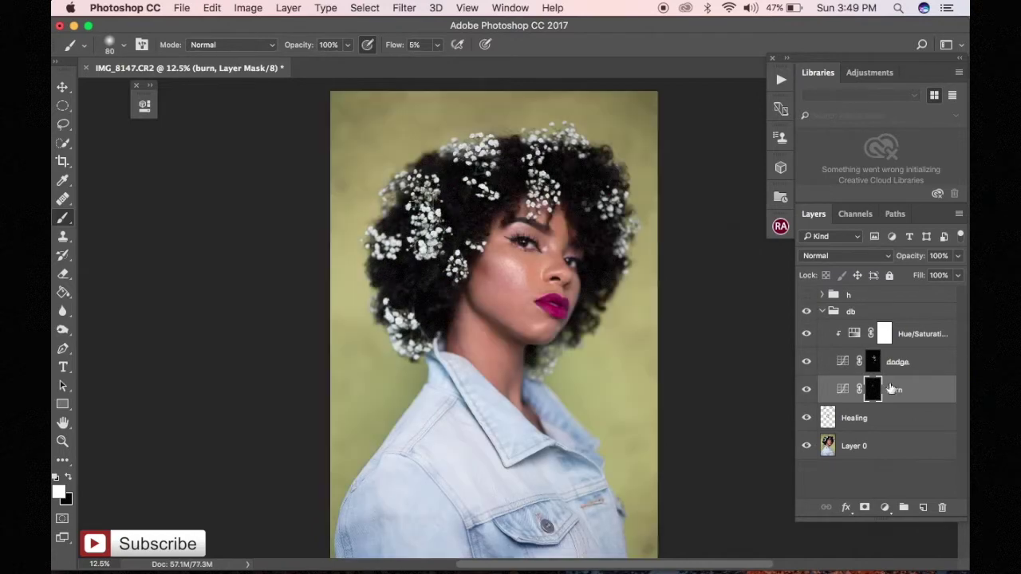
key(e)
key(ctrl+plus)
key(ctrl+plus)
key(j)
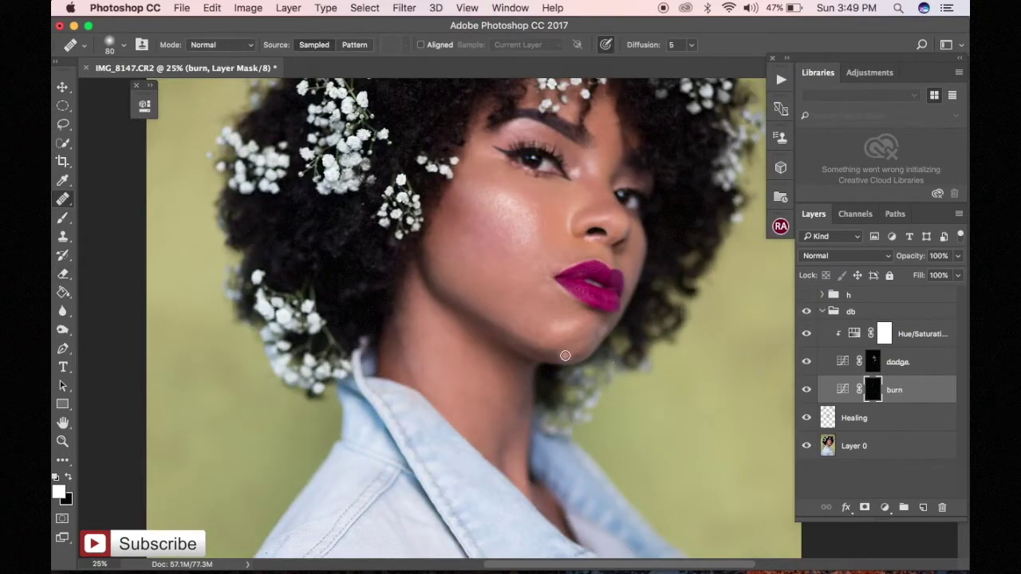
key(alt+bracketleft)
scroll(673, 369, up, 1)
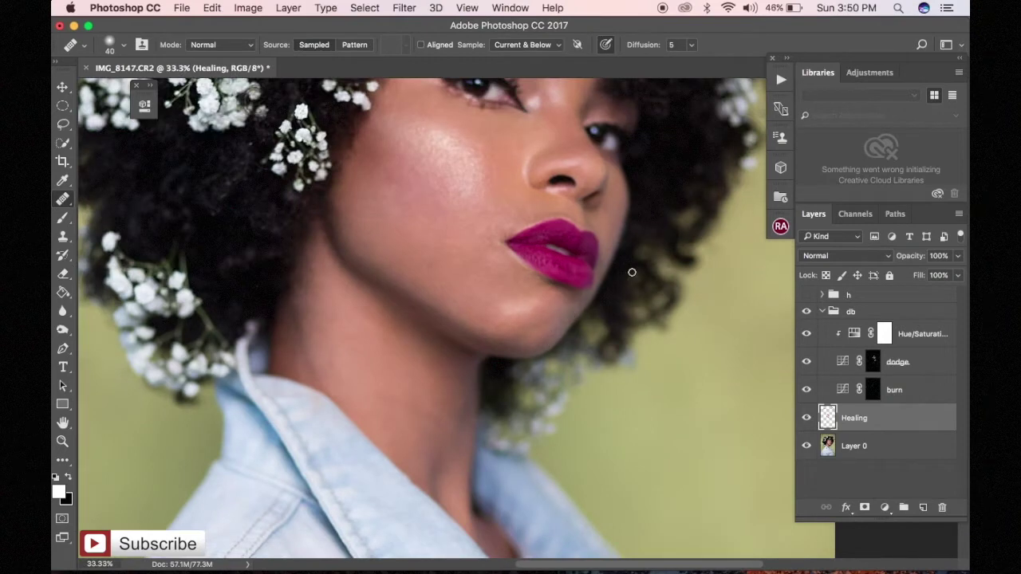
key(s)
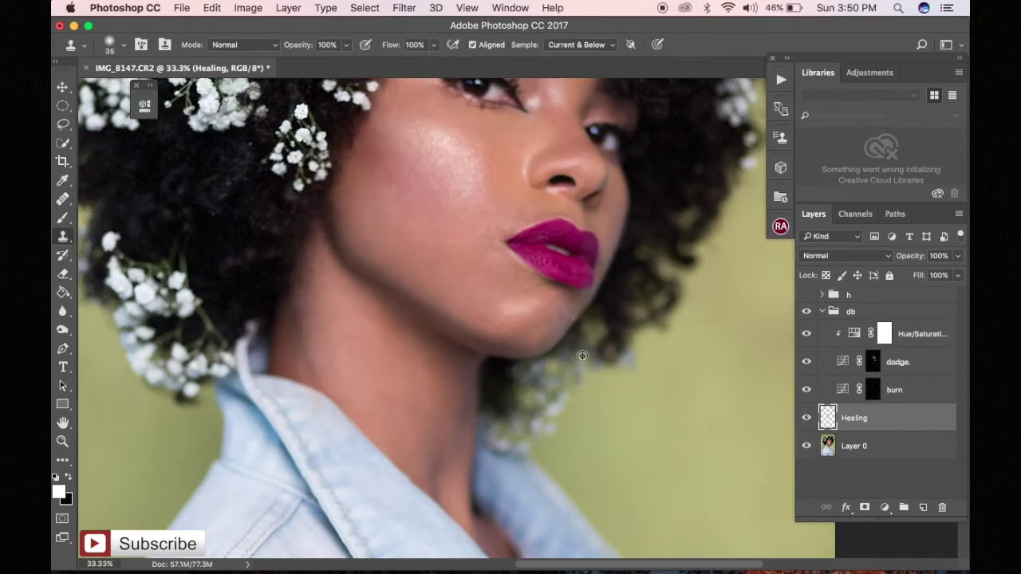
scroll(583, 357, down, 2)
Paint faint darkening strokes at 3% flow on the burn mask around the nose.
click(873, 362)
click(807, 294)
click(872, 390)
text(b)
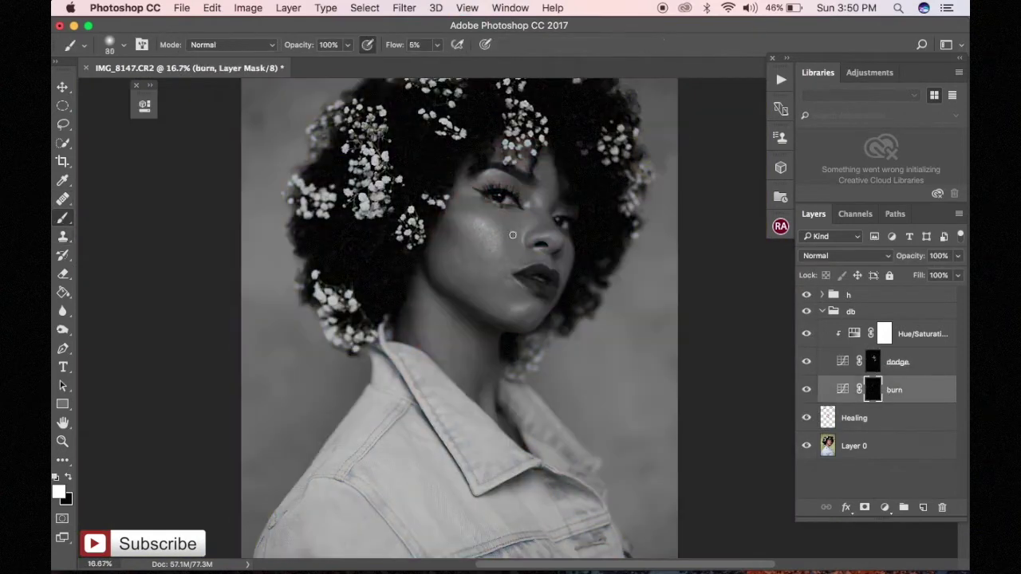
text(3)
key(Return)
key(bracketright)
key(bracketright)
key(bracketright)
key(bracketleft)
key(bracketleft)
key(bracketleft)
Add dodge and burn strokes around the eyes and brow with the portrait in colour.
click(873, 362)
click(807, 295)
scroll(581, 371, down, 1)
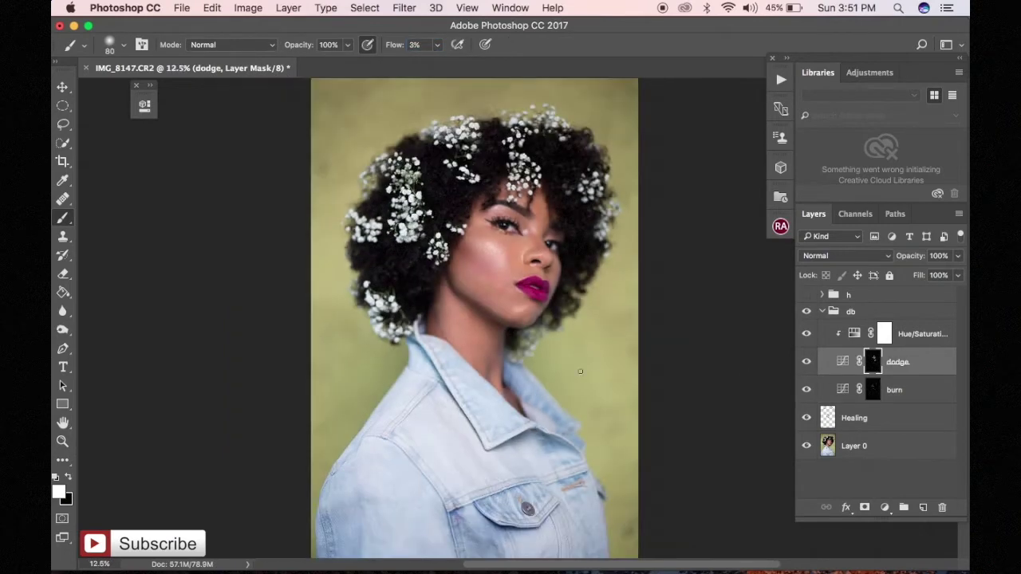
scroll(510, 319, up, 4)
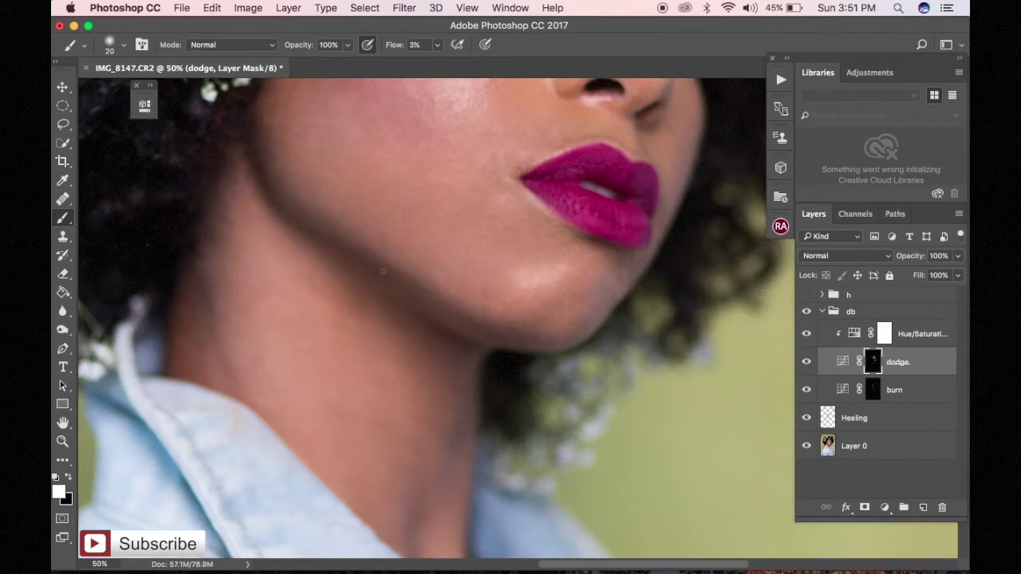
drag(382, 272, 382, 445)
scroll(510, 319, down, 3)
click(873, 389)
scroll(612, 183, up, 3)
key(bracketright)
key(bracketright)
key(bracketright)
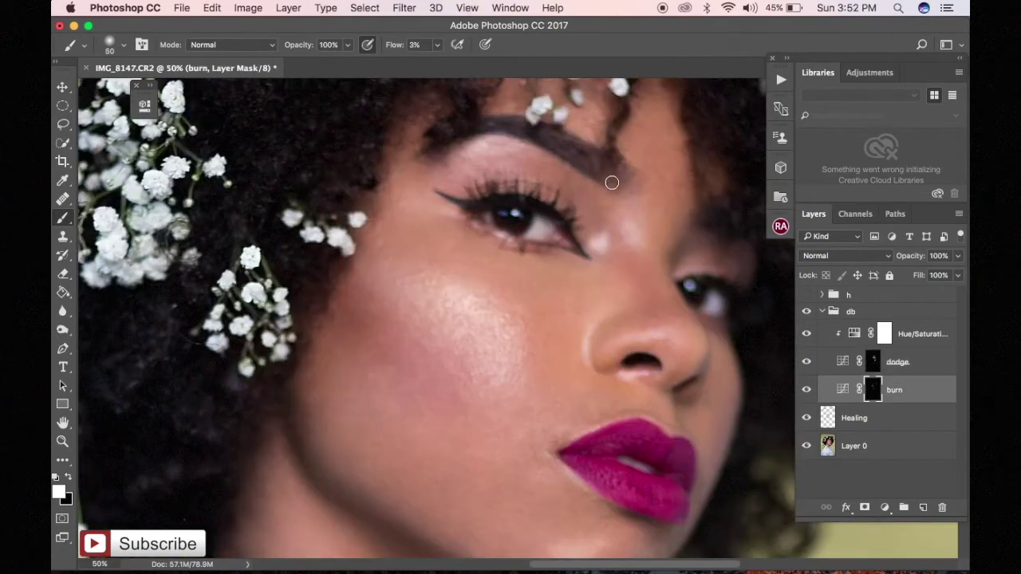
key(alt+bracketleft)
Smooth the cheek skin with a small Healing Brush, then zoom out to the whole portrait.
key(j)
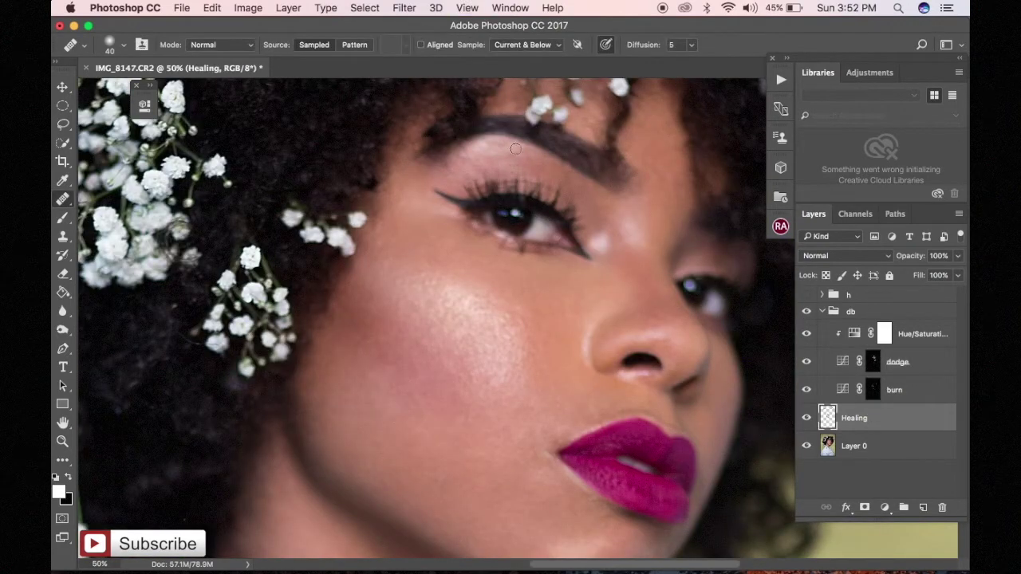
key(bracketleft)
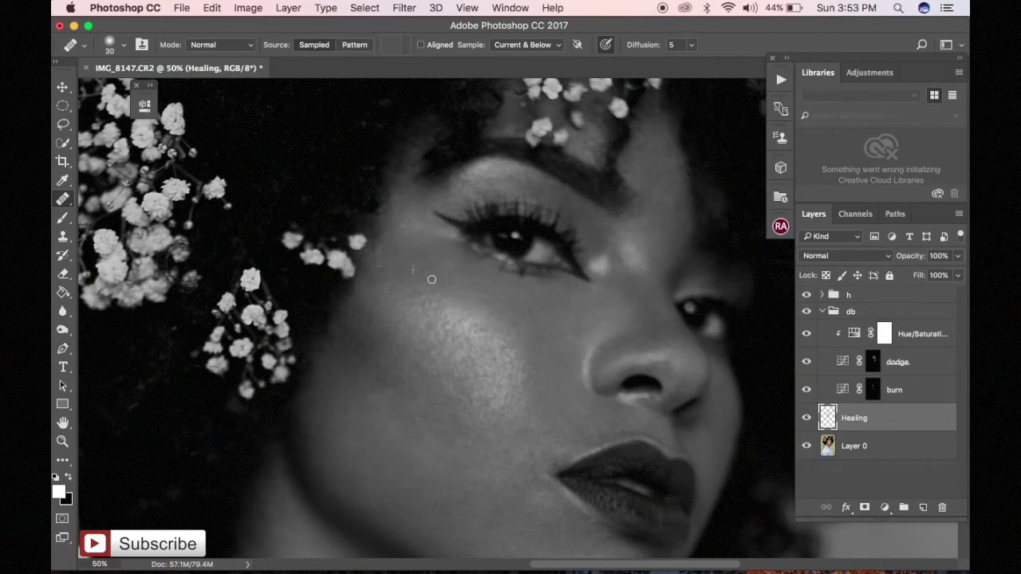
scroll(676, 222, down, 3)
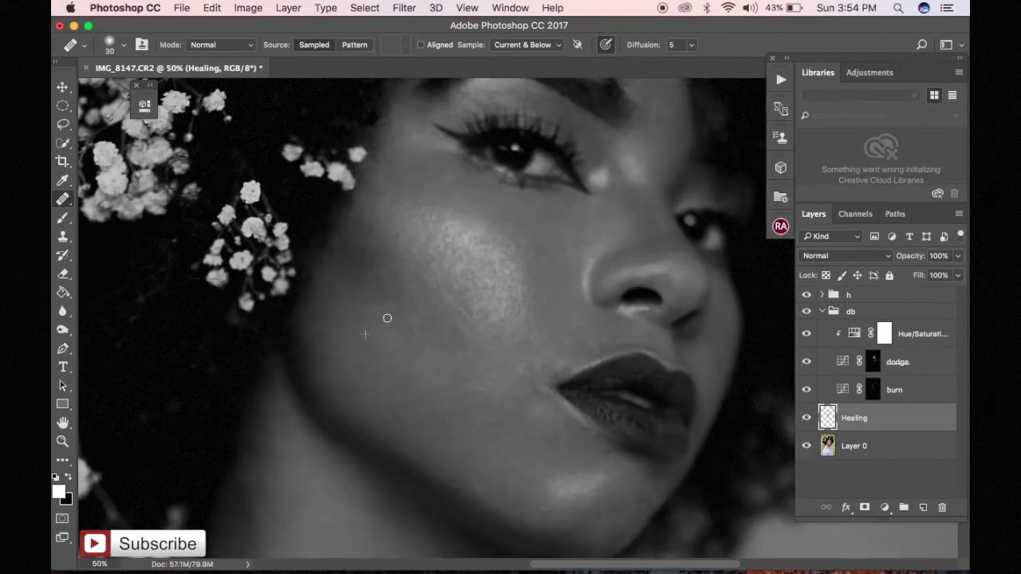
scroll(666, 239, down, 1)
key(super+minus)
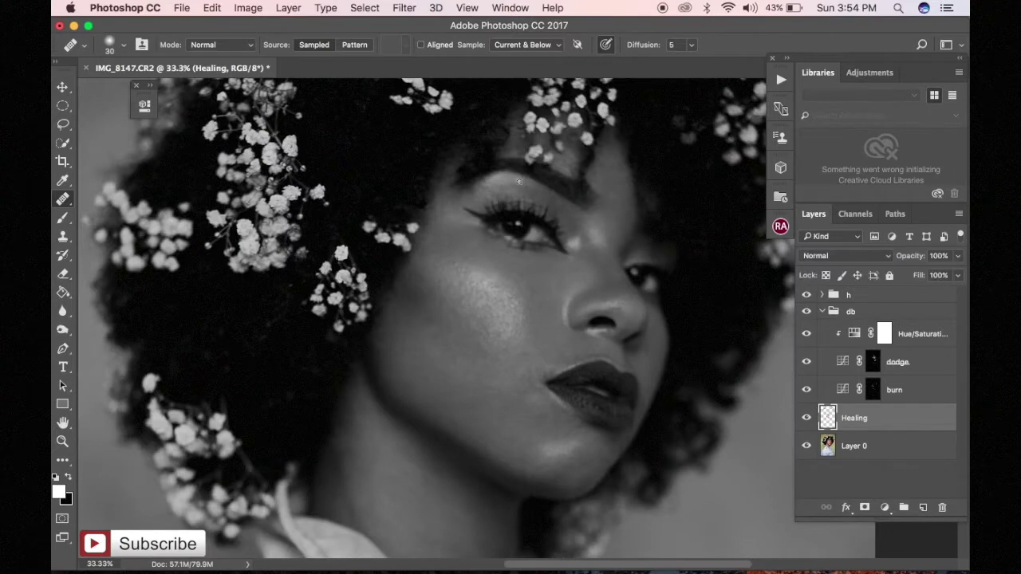
key(super+equal)
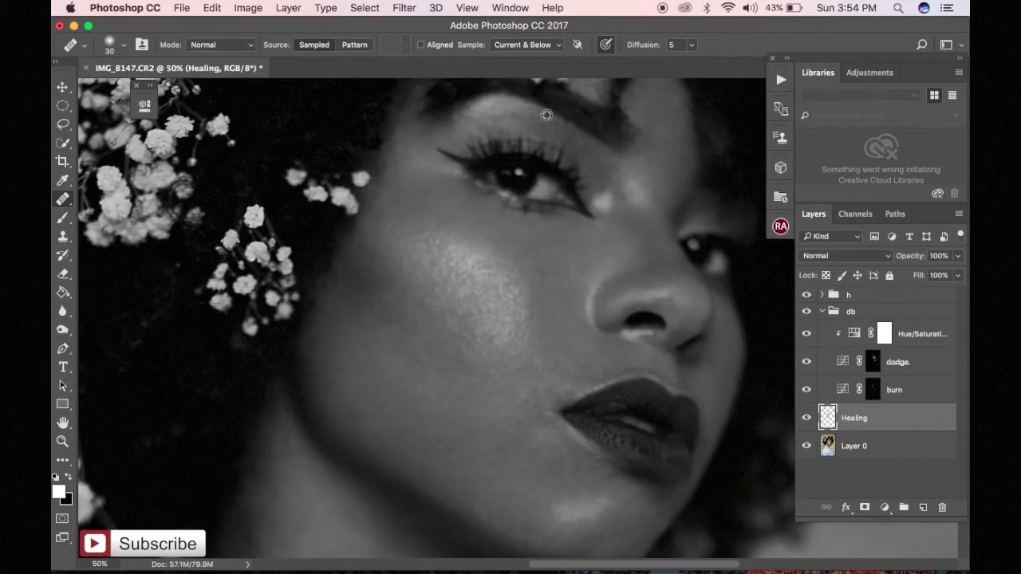
key(F2)
scroll(571, 345, up, 1)
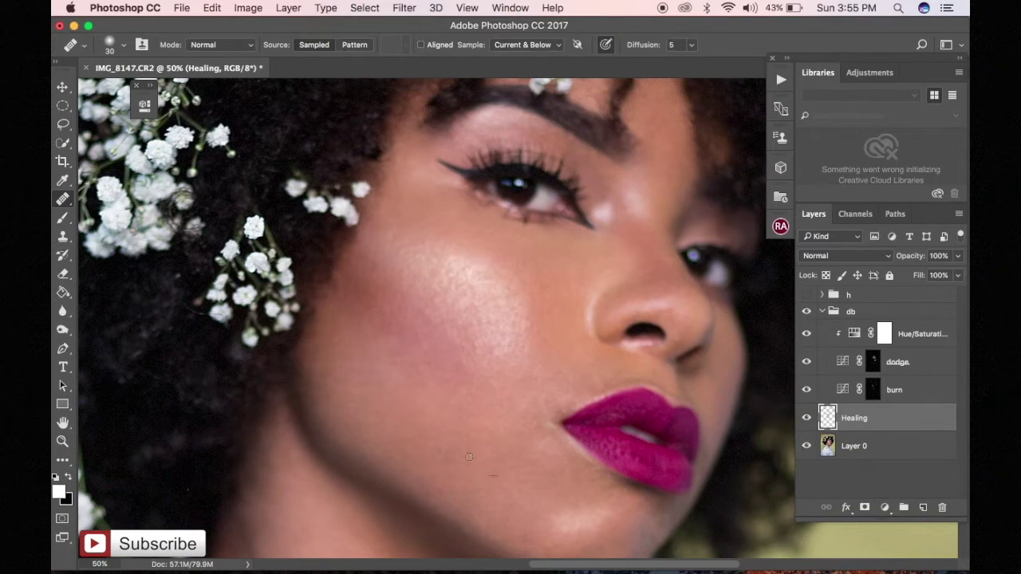
scroll(602, 361, down, 5)
key(super+minus)
key(super+minus)
key(super+minus)
key(super+minus)
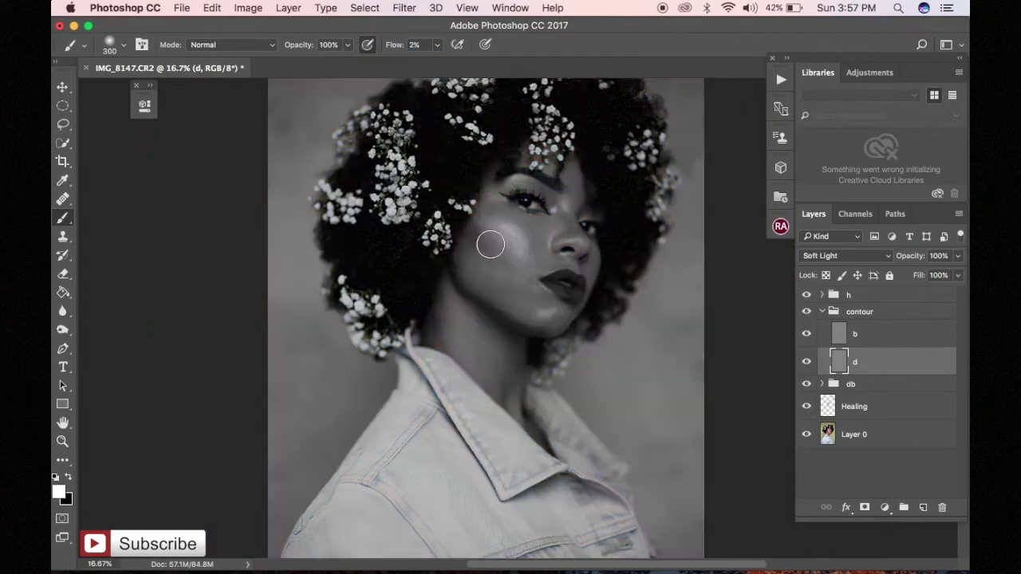
Paint black and white dodge/burn shading on the b and d contour layers, comparing layer d on and off.
key(alt+bracketright)
key(x)
key(bracketright)
key(bracketright)
key(bracketright)
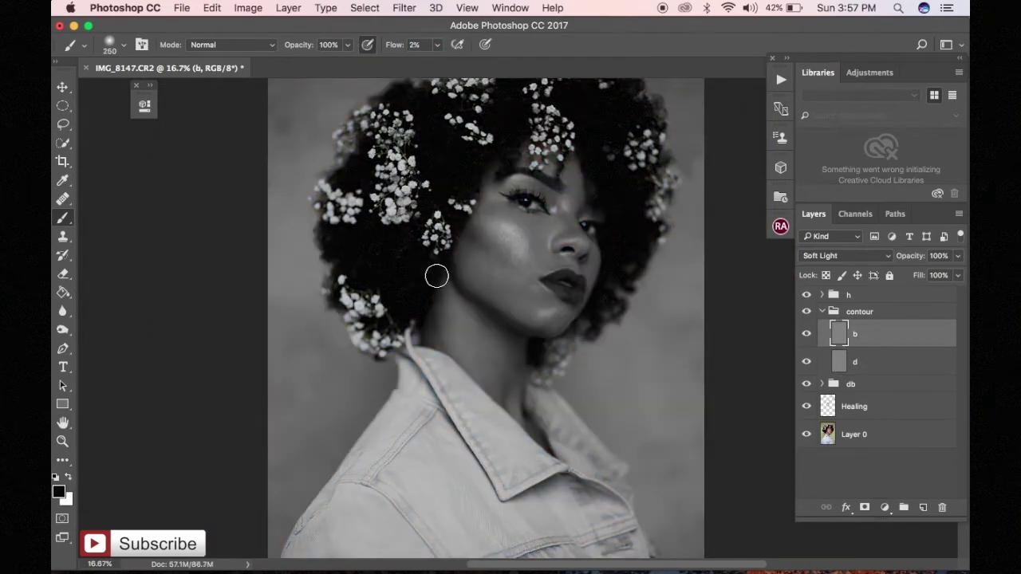
key(alt+bracketleft)
key(x)
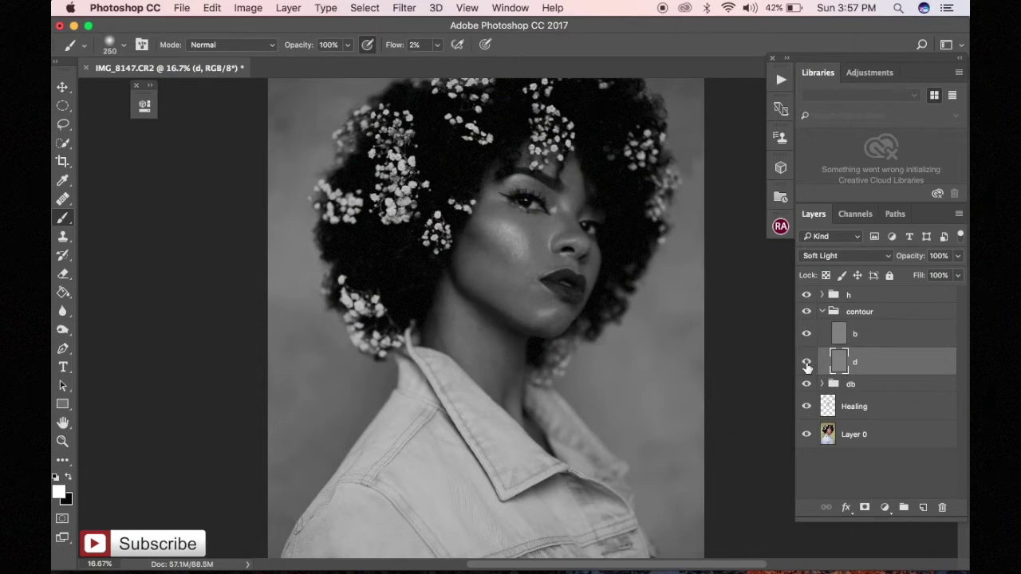
click(807, 362)
click(807, 362)
key(bracketleft)
key(bracketleft)
key(bracketleft)
Hide the black-and-white helper group, enable the contour group, and refine shading along the hair edge.
key(bracketleft)
key(bracketleft)
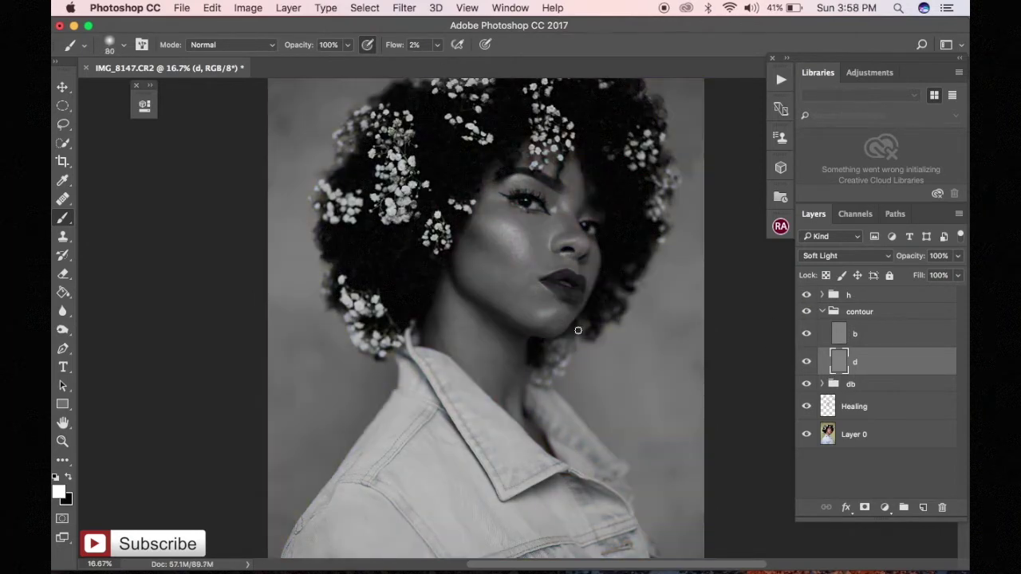
key(bracketright)
key(bracketright)
key(bracketright)
click(807, 295)
click(807, 312)
key(bracketleft)
key(bracketleft)
key(bracketleft)
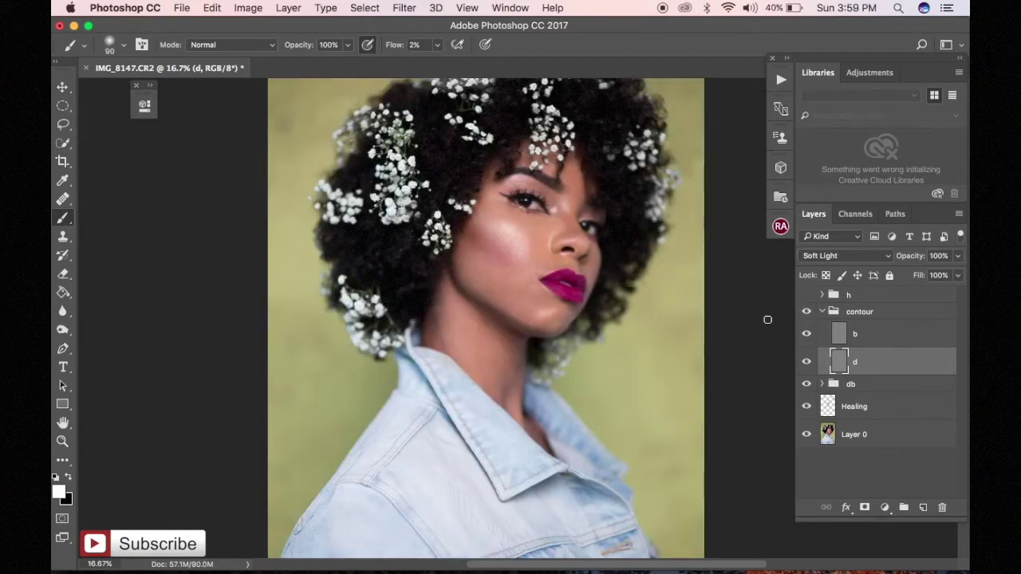
key(bracketleft)
key(bracketleft)
key(bracketleft)
key(bracketleft)
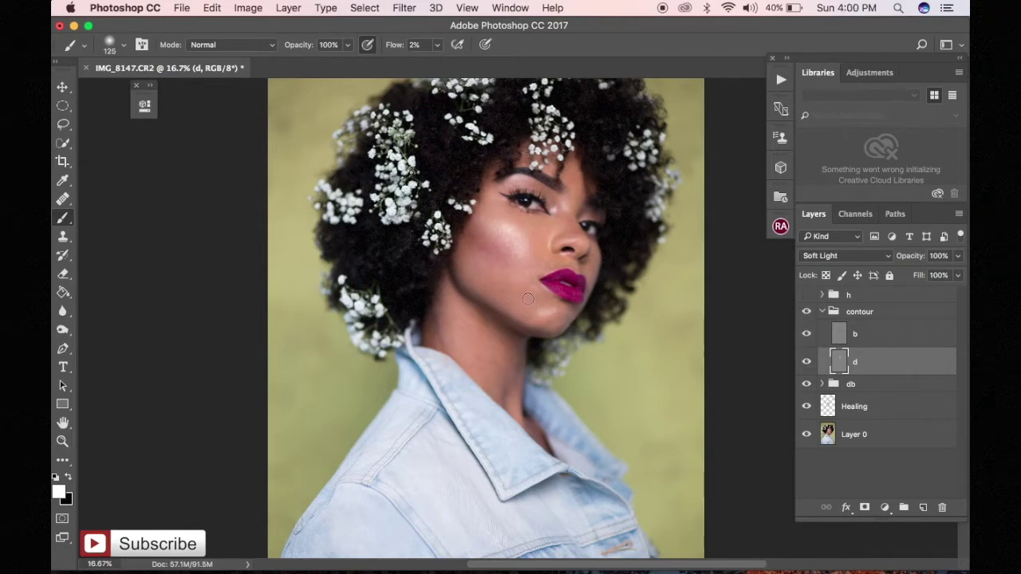
Heal a blemish on the neck on the Healing layer.
key(alt+bracketleft)
key(alt+bracketleft)
key(j)
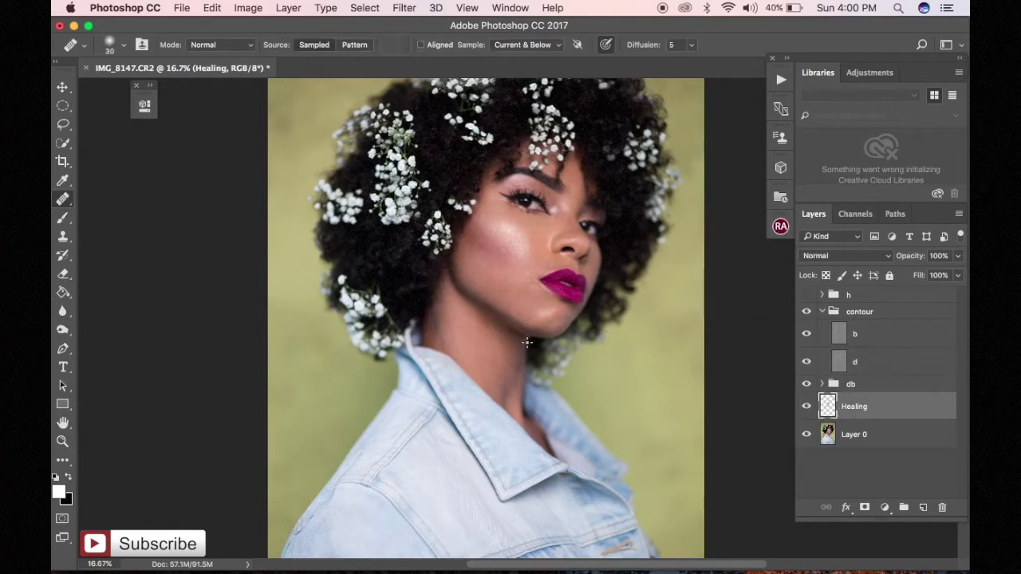
key(super+plus)
key(super+plus)
scroll(602, 356, down, 3)
key(bracketright)
key(bracketright)
key(bracketright)
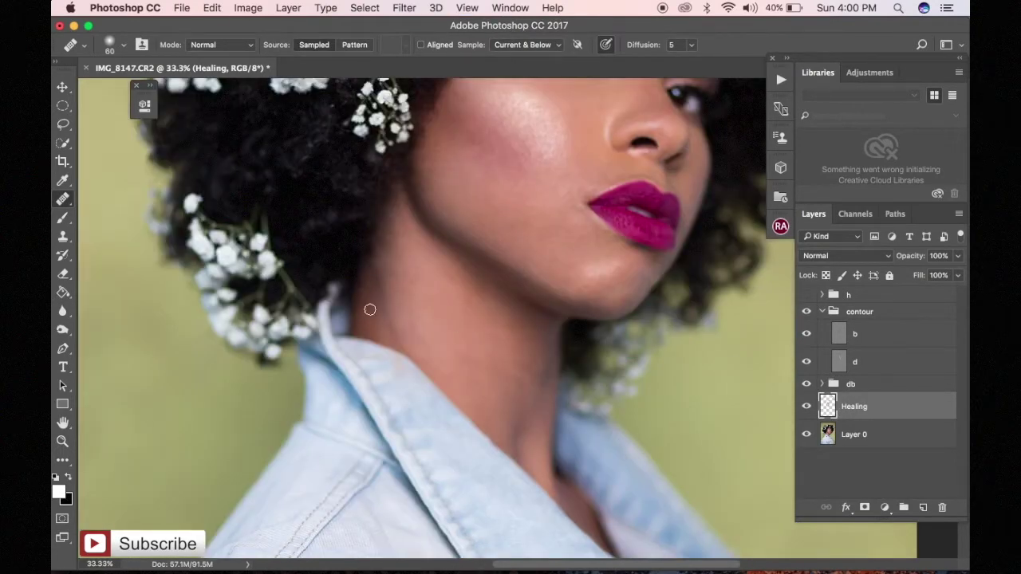
click(385, 306)
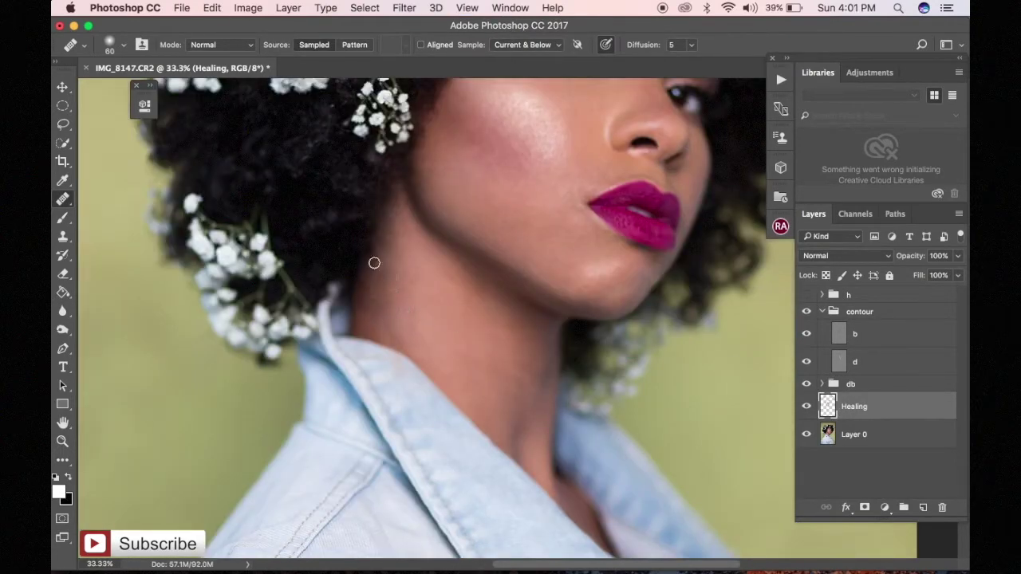
Resume shading on the d contour layer in grayscale, undoing one stroke.
key(super+minus)
key(b)
key(alt+bracketright)
key(alt+bracketright)
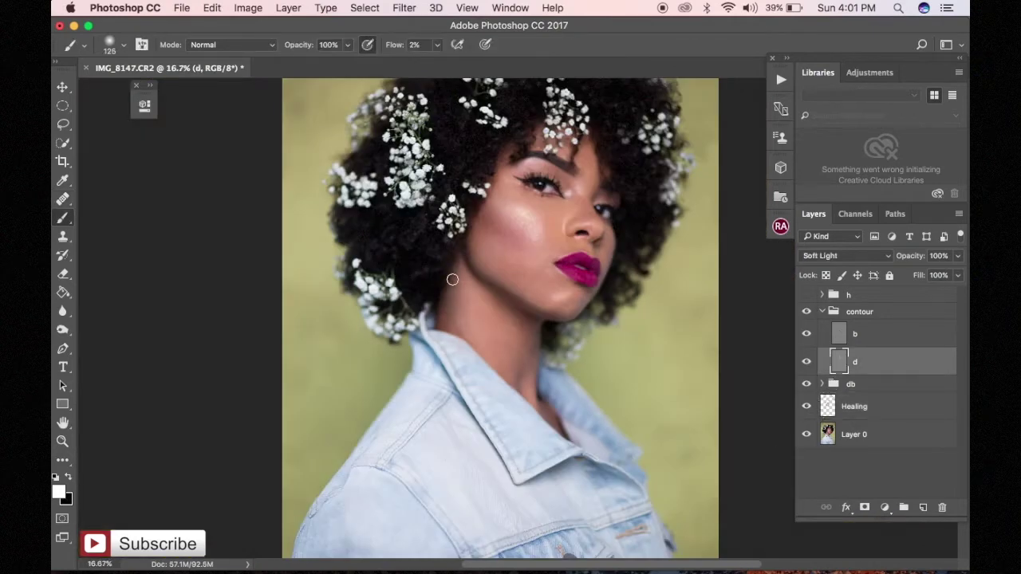
key(super+minus)
key(x)
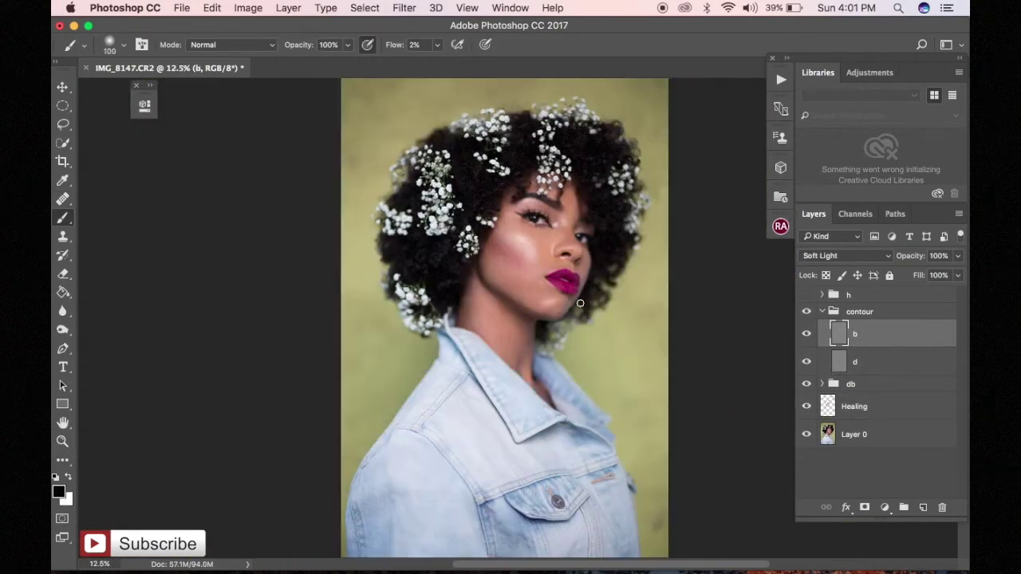
key(bracketleft)
key(bracketleft)
key(bracketleft)
key(super+z)
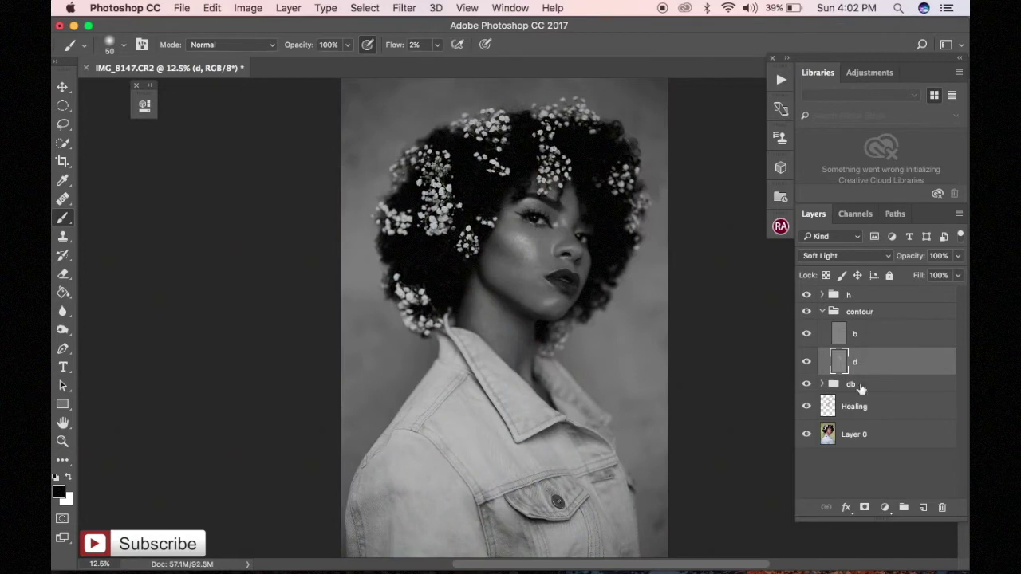
key(x)
Hide the grayscale h group and collapse the contour group.
click(807, 295)
key(super+minus)
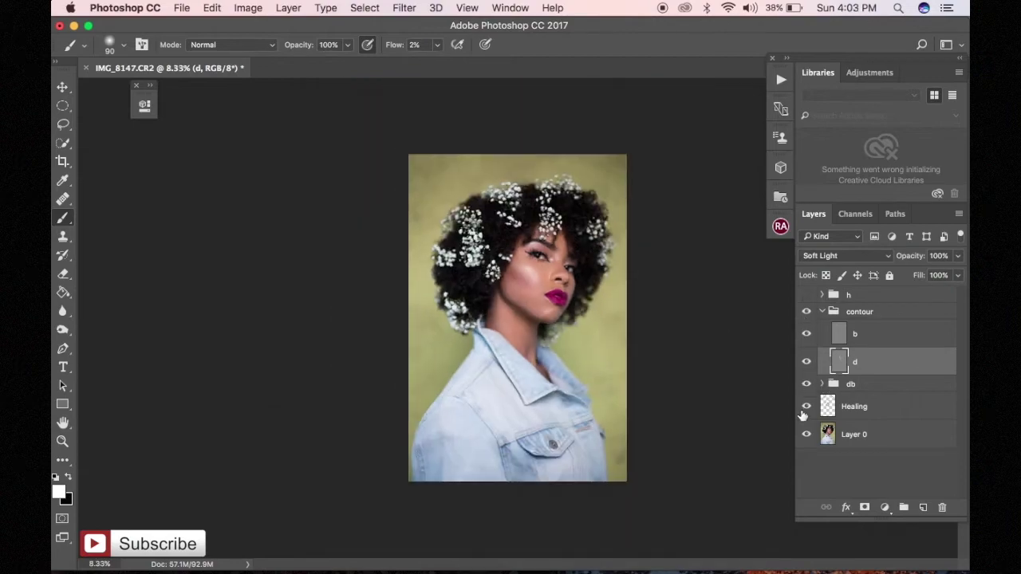
key(super+equal)
key(super+equal)
key(super+equal)
click(823, 312)
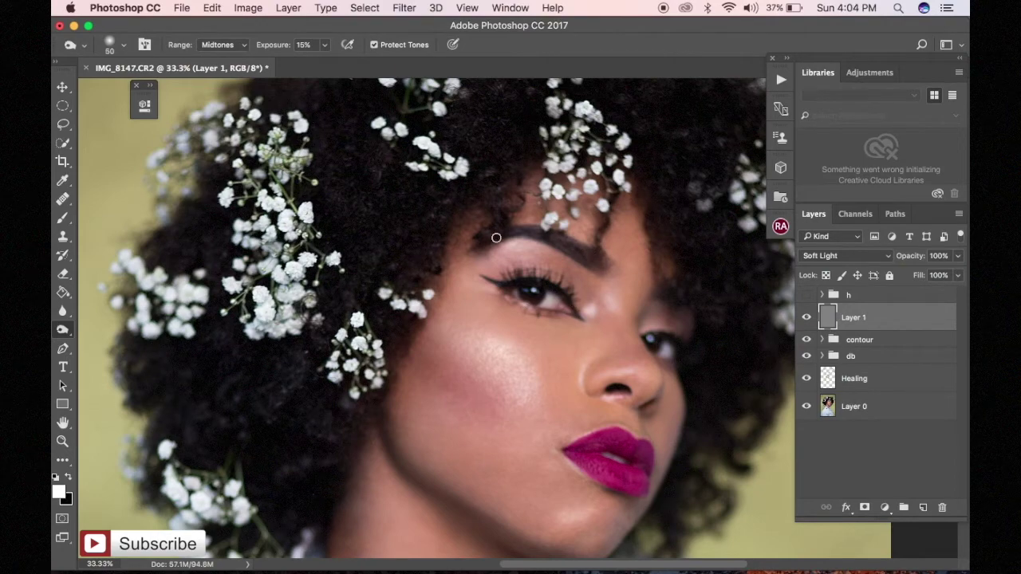
Name the new layer eyes and add a Levels adjustment with white input 227.
key(super+minus)
key(super+minus)
key(super+minus)
key(super+minus)
key(super+plus)
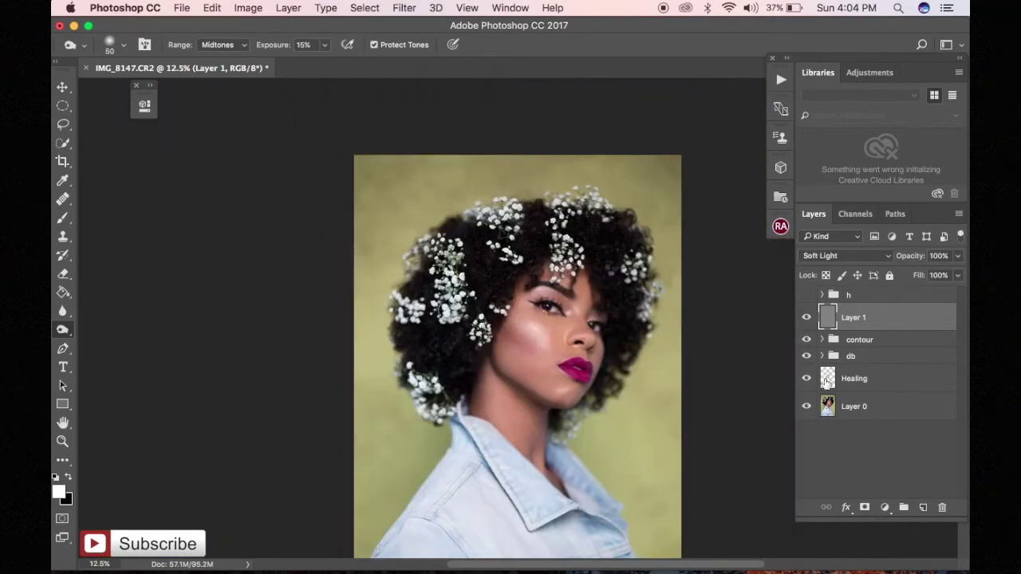
text(wyss)
key(Return)
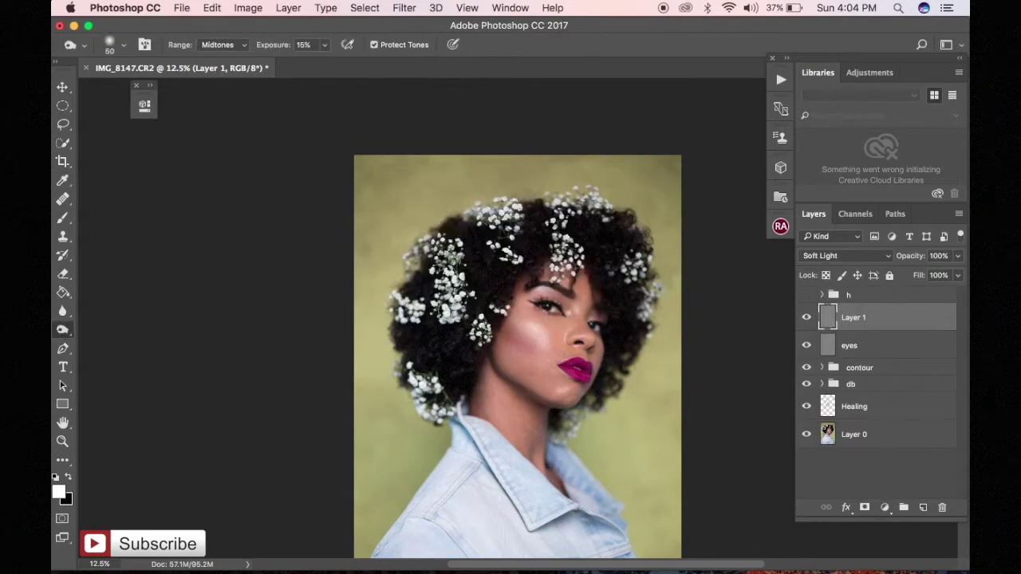
click(884, 508)
drag(343, 247, 324, 246)
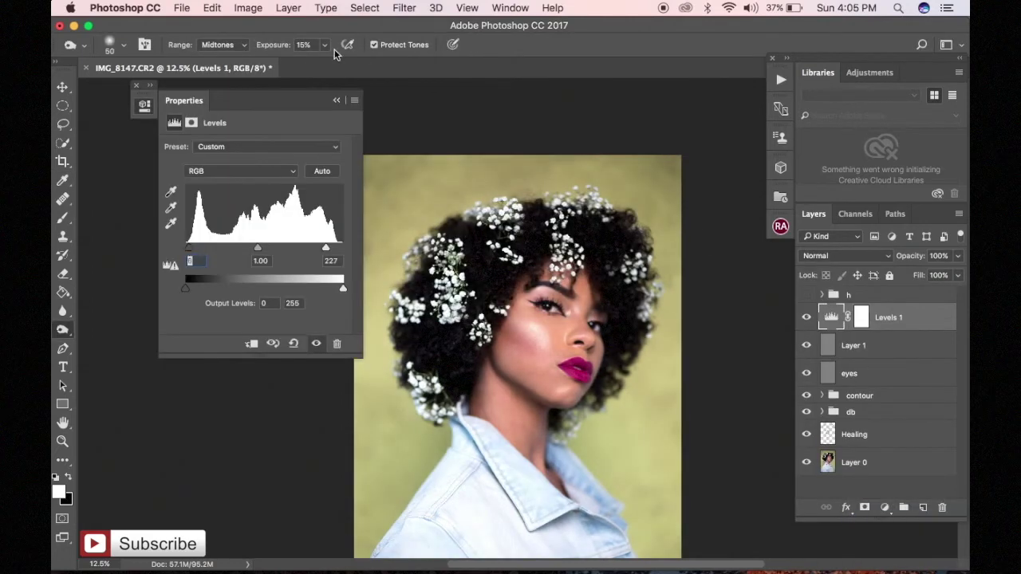
click(852, 345)
Rename Layer 1 to hair and dodge the hair highlights.
text(hair)
key(Return)
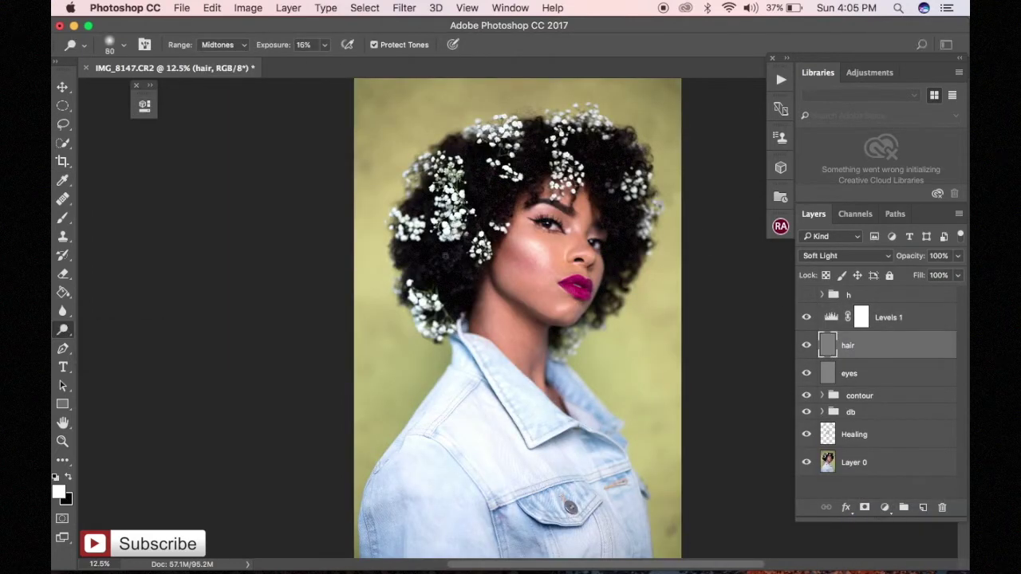
drag(536, 185, 606, 193)
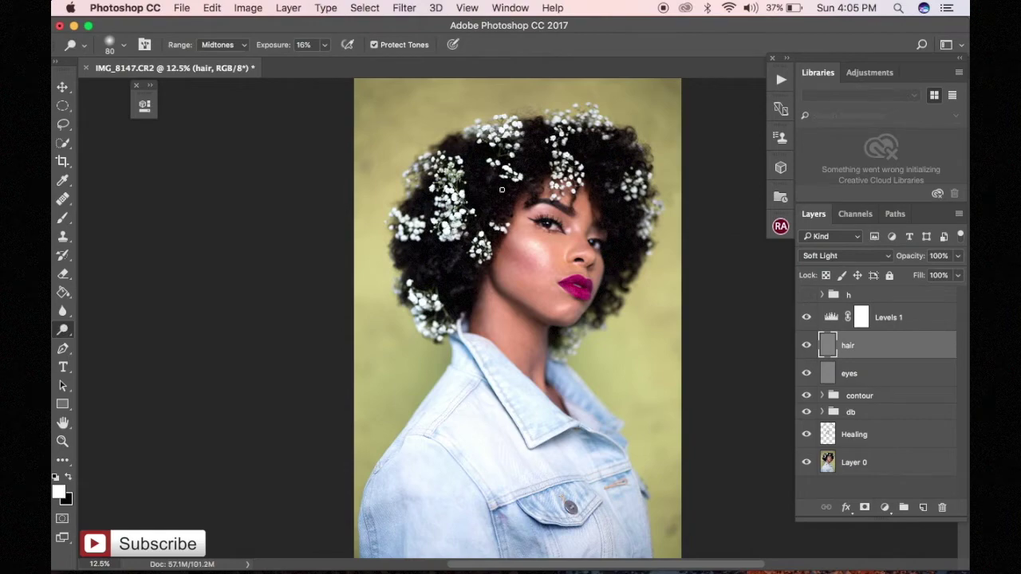
key(ctrl+plus)
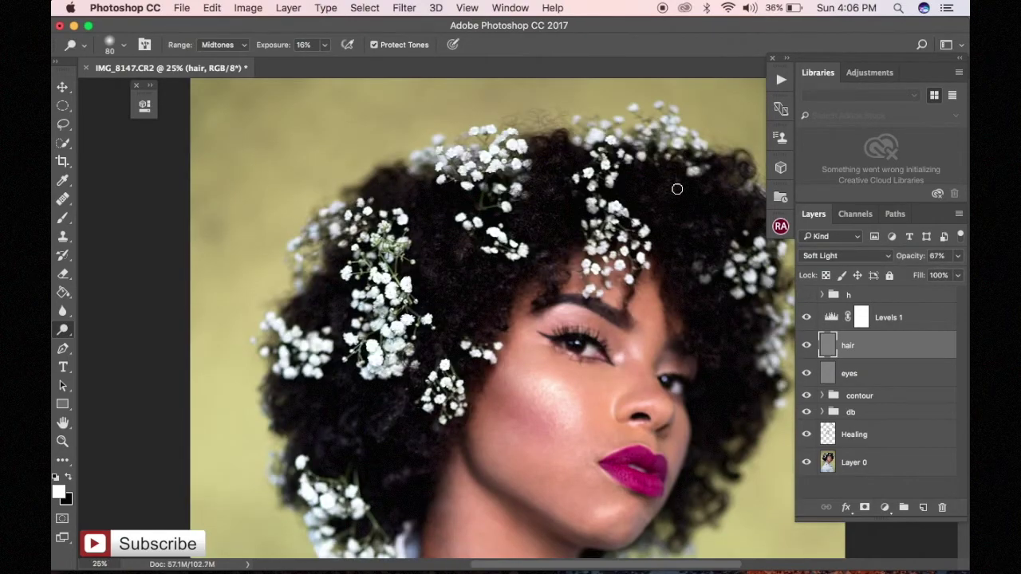
key(ctrl+minus)
On the Healing layer, start a Pen path beside the jacket.
key(ctrl+minus)
click(834, 373)
key(ctrl+plus)
key(ctrl+plus)
key(ctrl+plus)
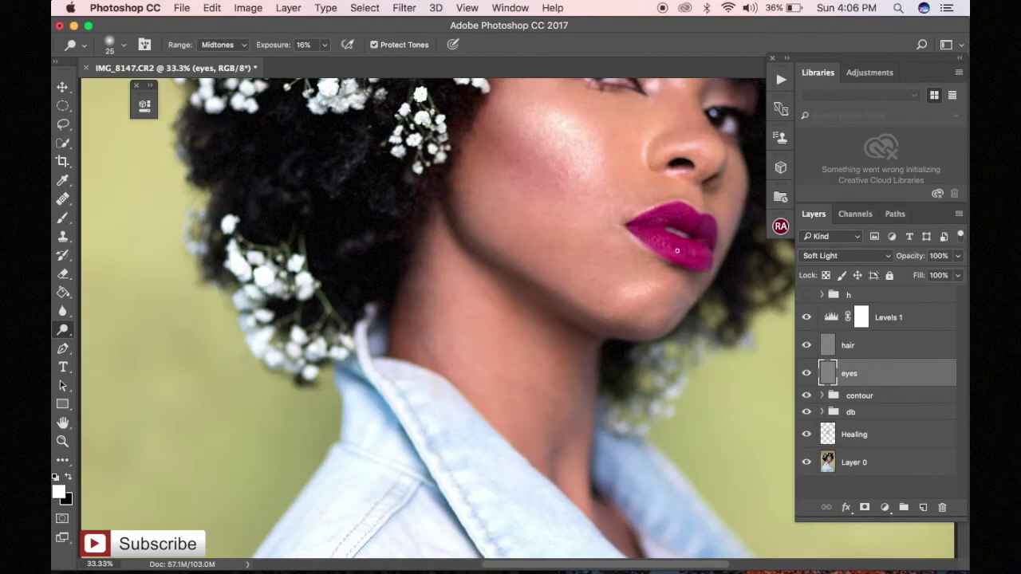
key(ctrl+minus)
key(ctrl+minus)
key(ctrl+plus)
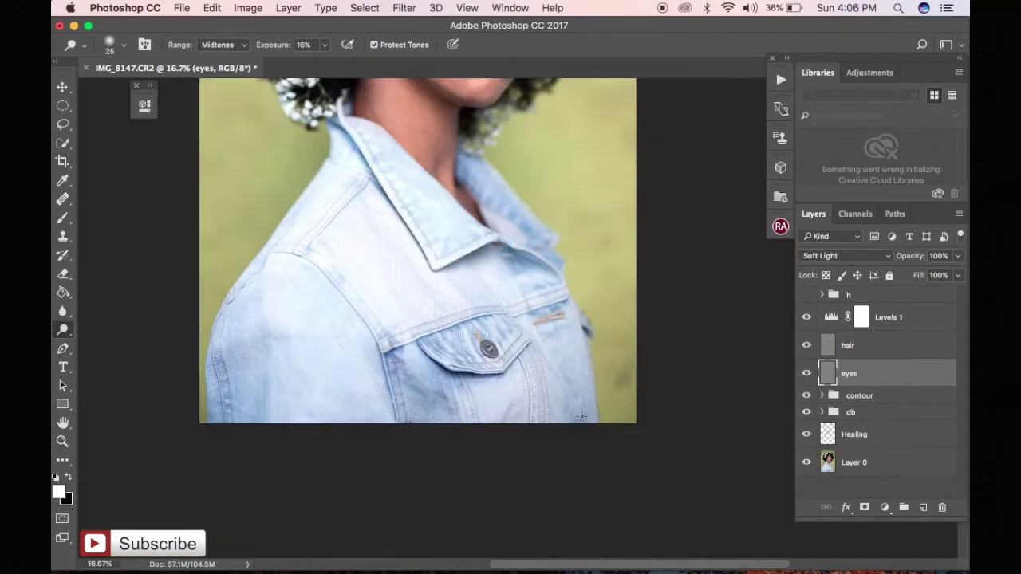
click(853, 434)
key(ctrl+plus)
key(p)
click(655, 441)
Close the Pen path along the jacket edge and make it a selection.
click(630, 206)
click(597, 287)
right_click(543, 336)
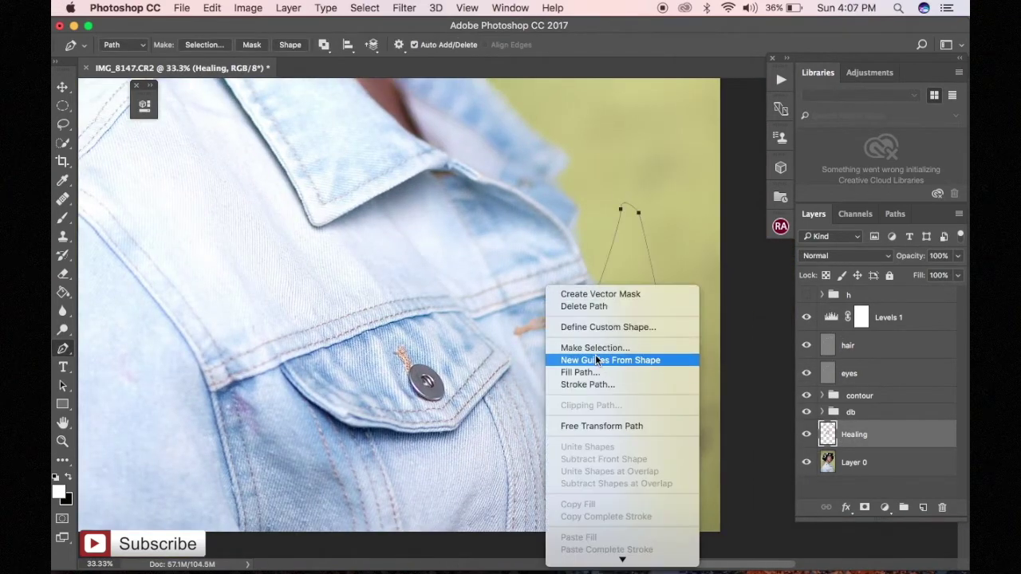
click(575, 349)
click(588, 206)
Clone-stamp the backdrop inside the hidden selection and set Clone Stamp mode to Lighten.
key(s)
key(ctrl+minus)
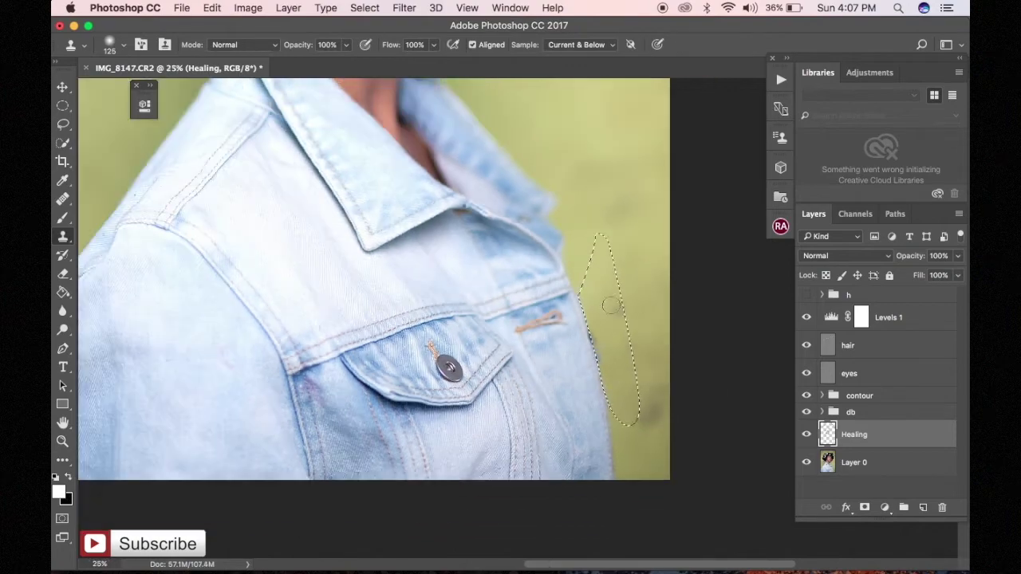
key(ctrl+h)
key(ctrl+minus)
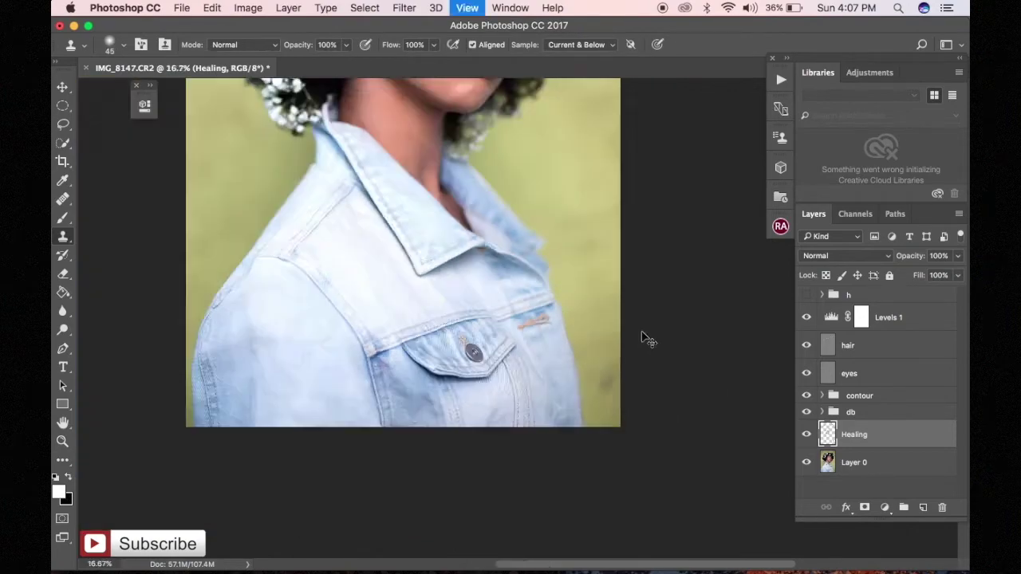
key(ctrl+minus)
key(ctrl+plus)
scroll(514, 134, up, 3)
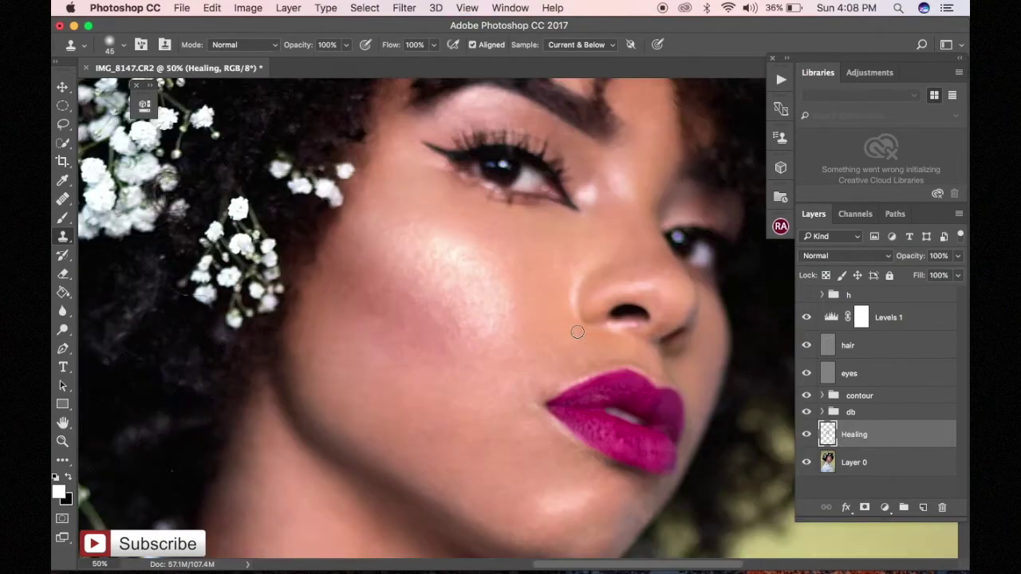
click(235, 44)
click(239, 151)
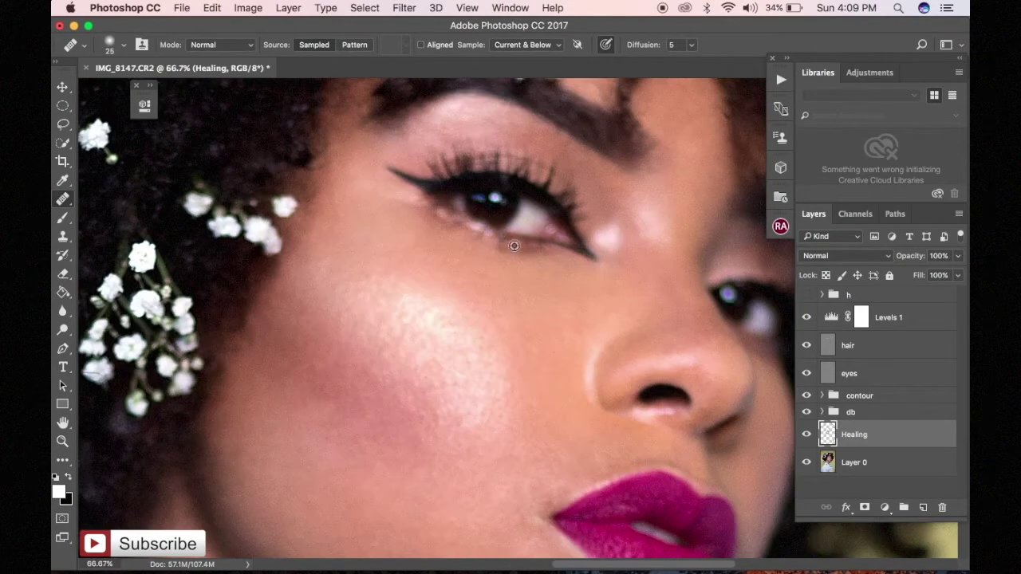
Clone-stamp under the eye in Lighten mode, then dodge the eyes layer at 9% exposure.
key(s)
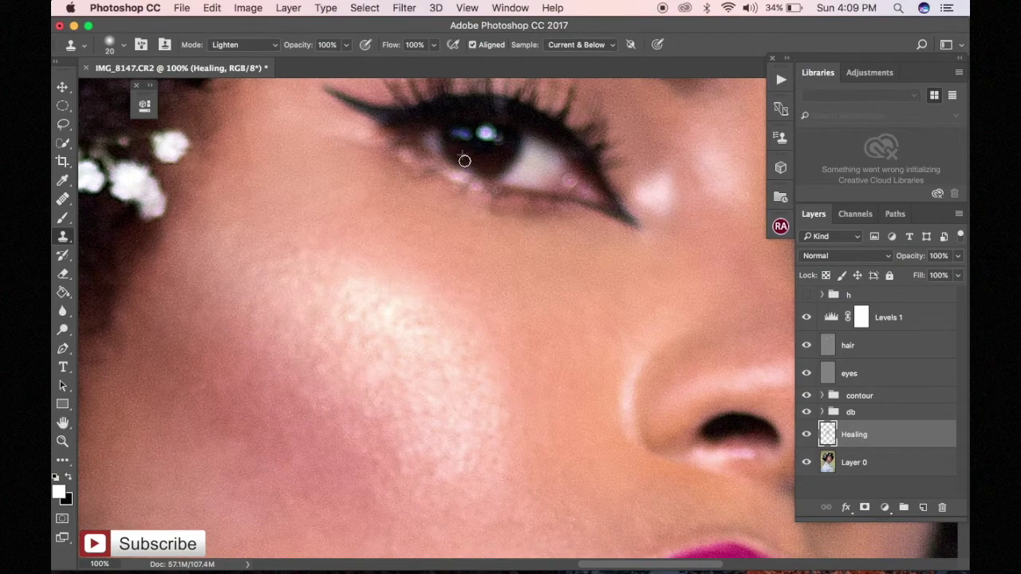
key(ctrl+minus)
key(ctrl+minus)
key(ctrl+minus)
key(ctrl+minus)
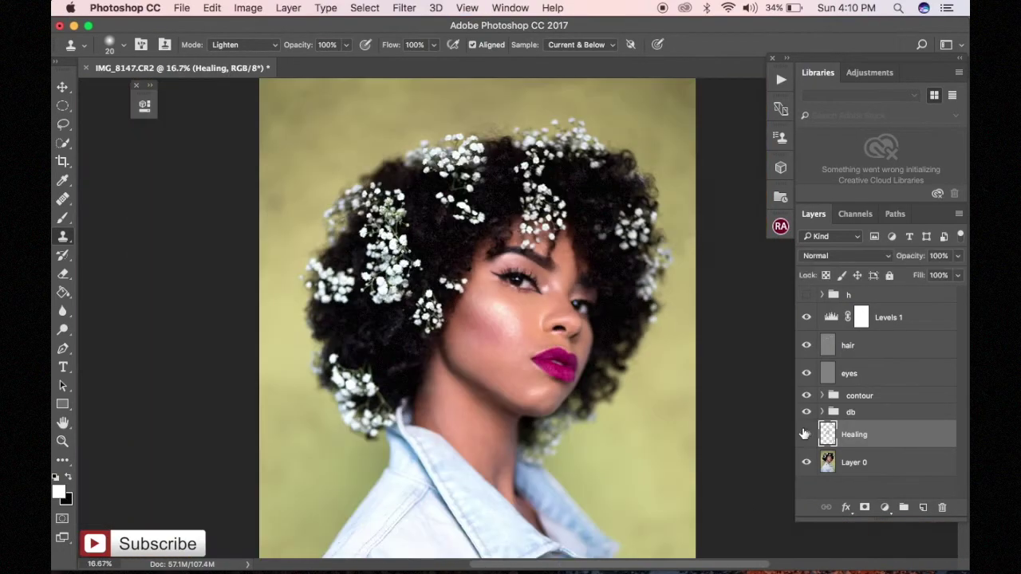
key(ctrl+plus)
key(ctrl+plus)
key(ctrl+plus)
click(849, 374)
key(o)
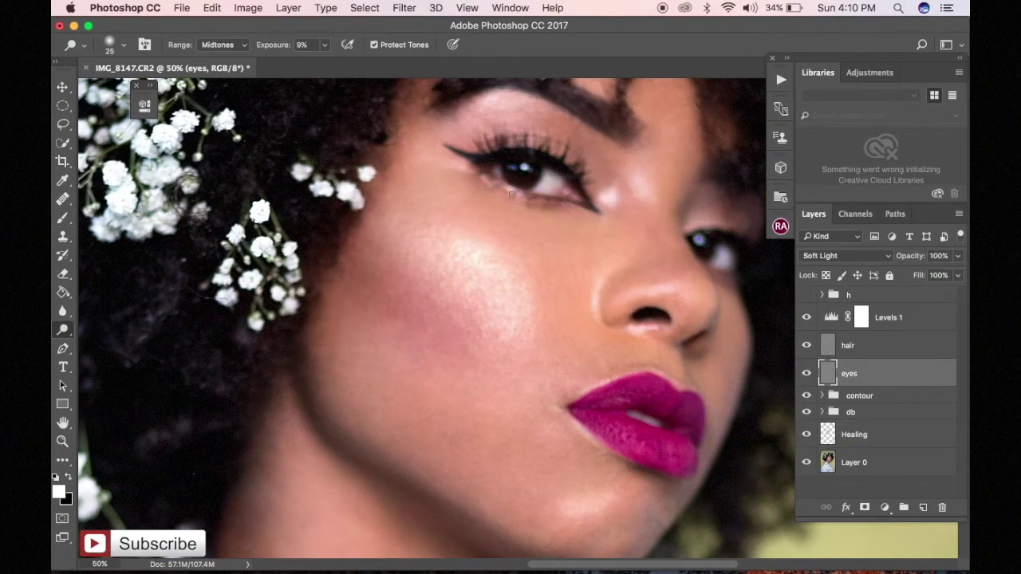
key(ctrl+minus)
key(ctrl+minus)
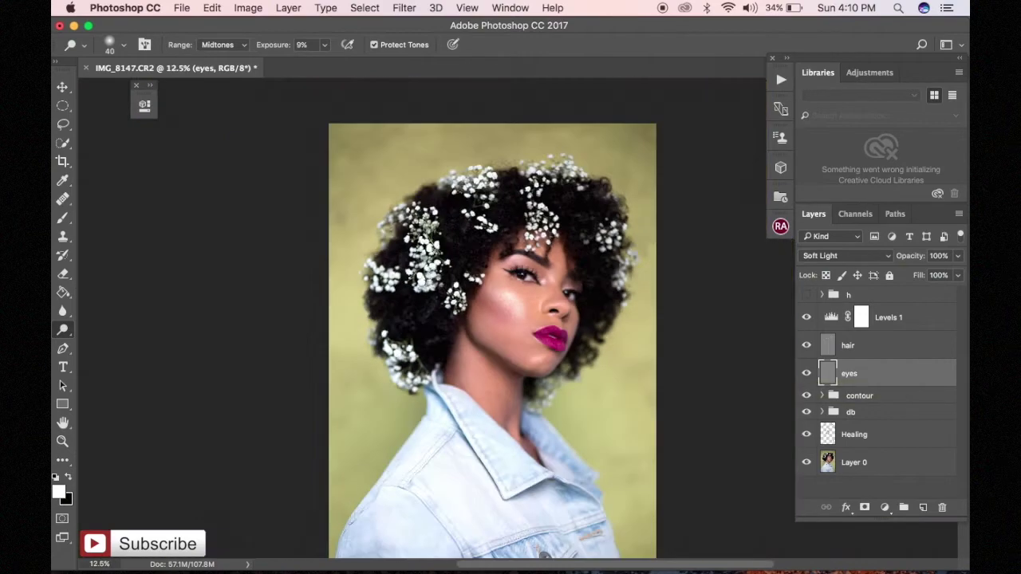
key(ctrl+plus)
key(ctrl+plus)
key(ctrl+plus)
Compare with the db group hidden, then stamp all visible layers onto a new layer above Levels 1.
key(ctrl+minus)
key(ctrl+minus)
key(ctrl+minus)
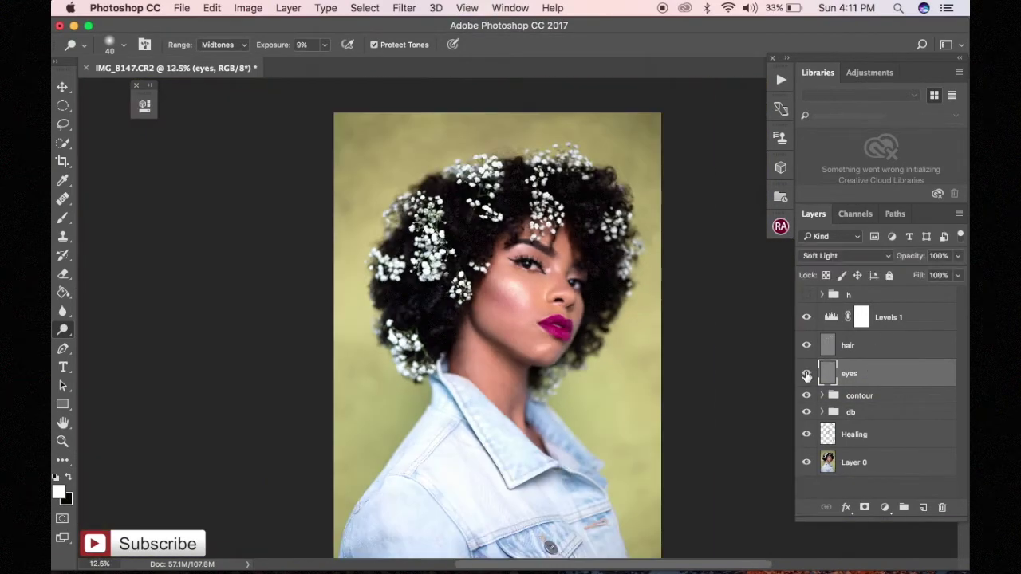
click(806, 412)
key(ctrl+plus)
click(889, 319)
key(ctrl+minus)
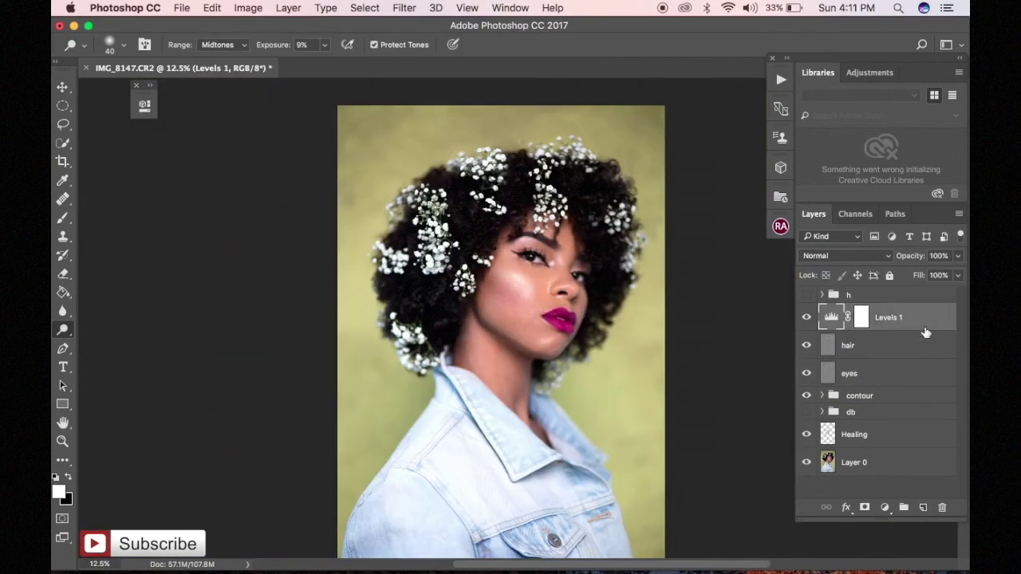
key(ctrl+alt+shift+e)
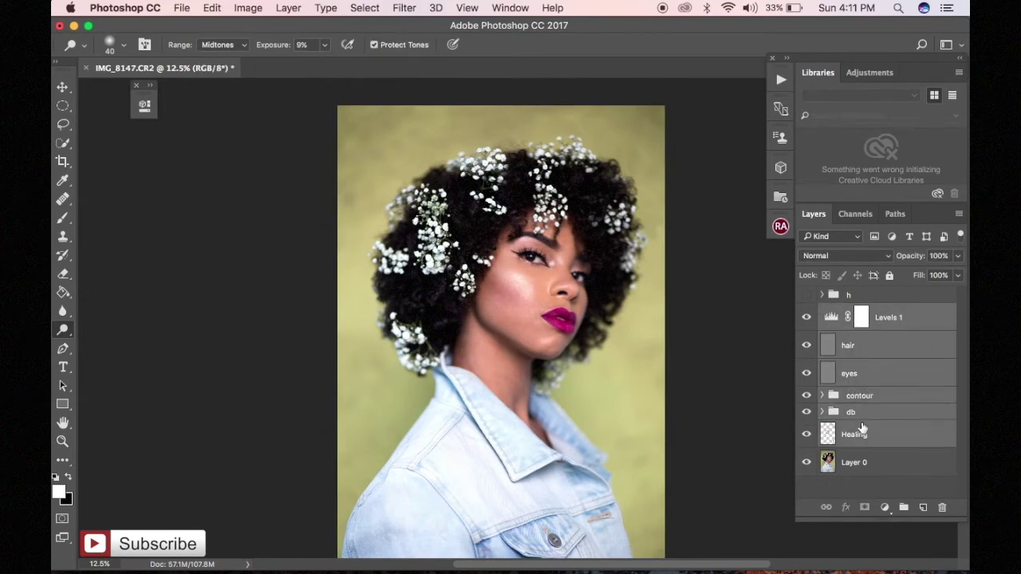
click(781, 79)
scroll(657, 234, down, 5)
Run the skin correction action and rename its group 'colour correction'.
scroll(662, 223, up, 4)
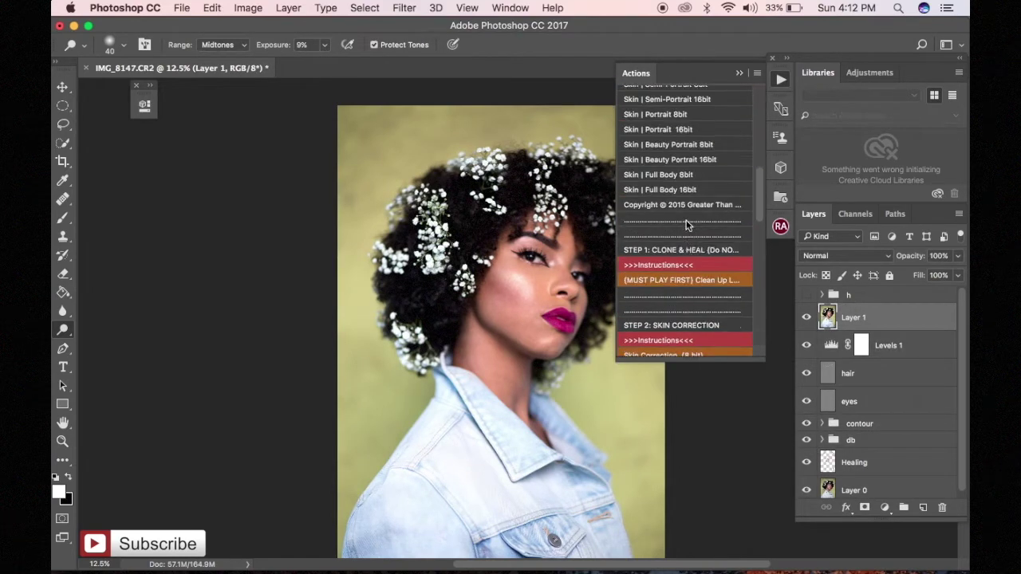
scroll(678, 192, up, 5)
click(682, 175)
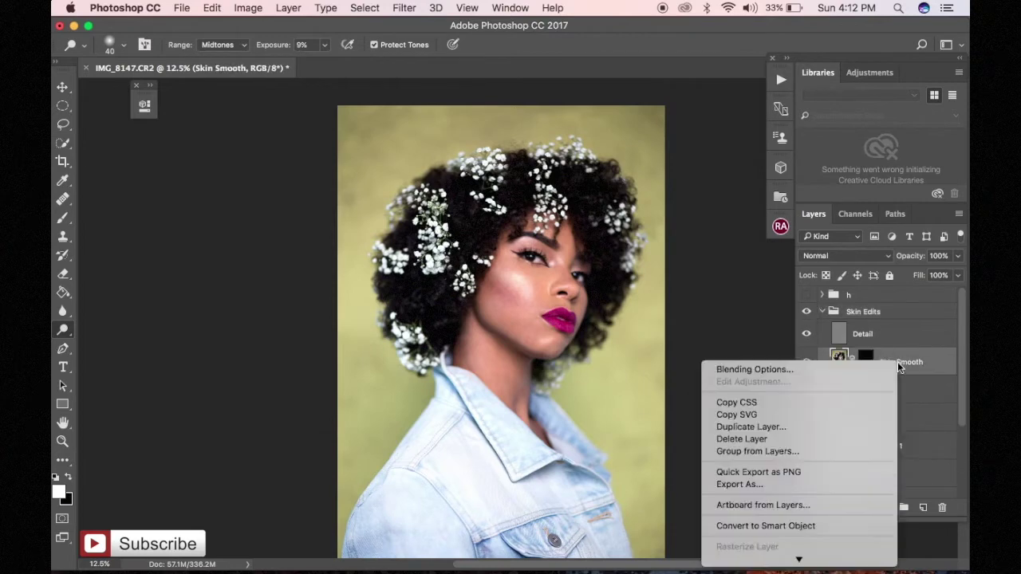
double_click(863, 311)
text(colour correction)
key(Return)
Prepare the Mixer Brush on the Color layer, briefly previewing the portrait in greyscale.
click(861, 362)
key(b)
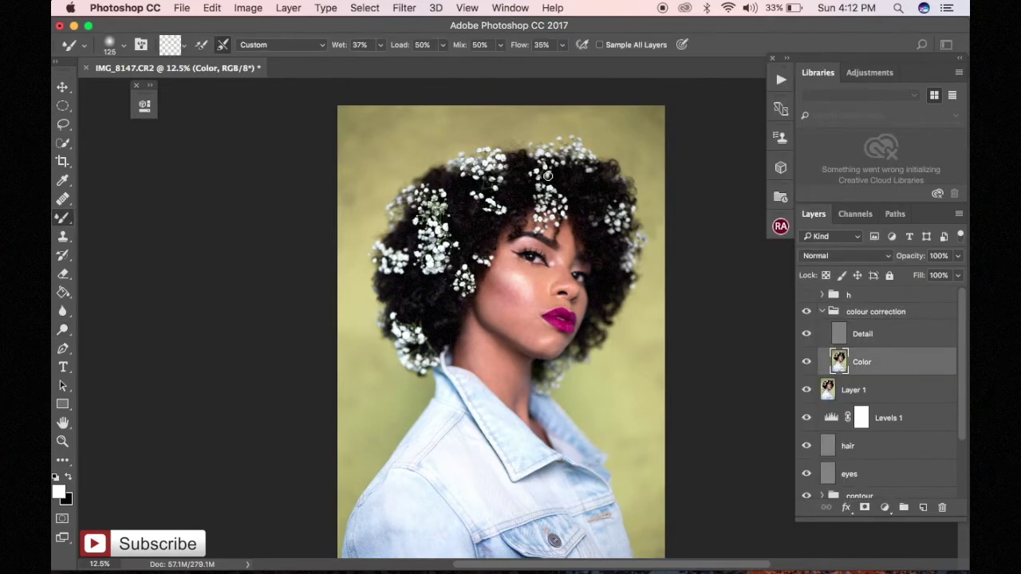
scroll(514, 323, up, 1)
key(bracketright)
key(bracketright)
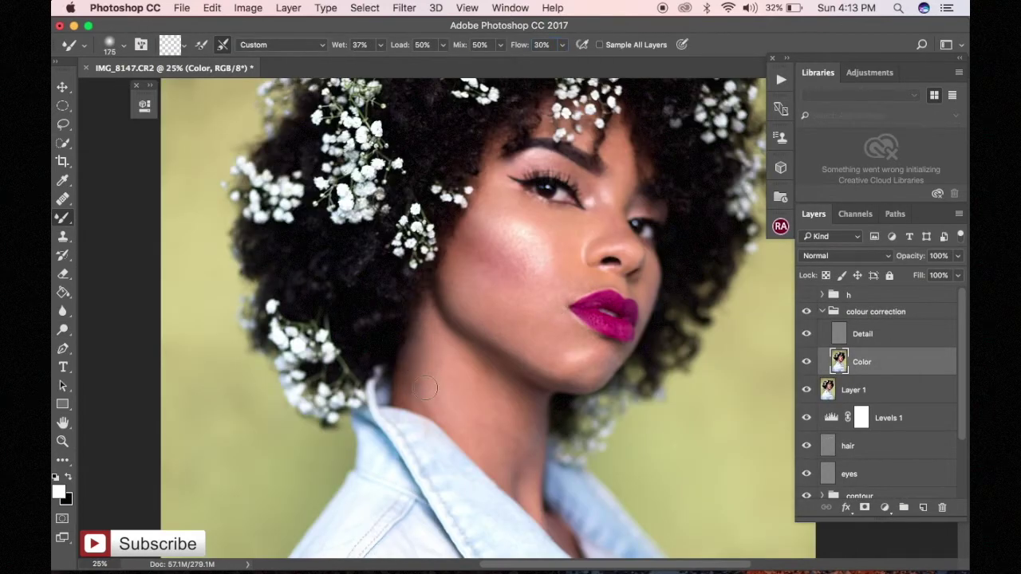
click(806, 294)
click(806, 294)
key(bracketleft)
key(bracketleft)
scroll(513, 327, up, 1)
key(bracketright)
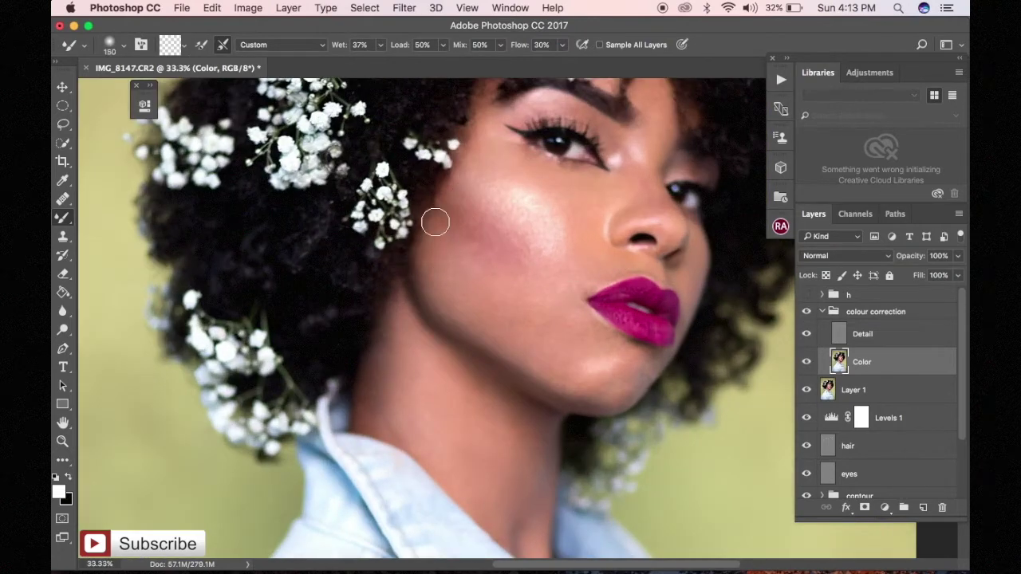
scroll(486, 306, up, 1)
key(bracketleft)
key(bracketleft)
key(bracketleft)
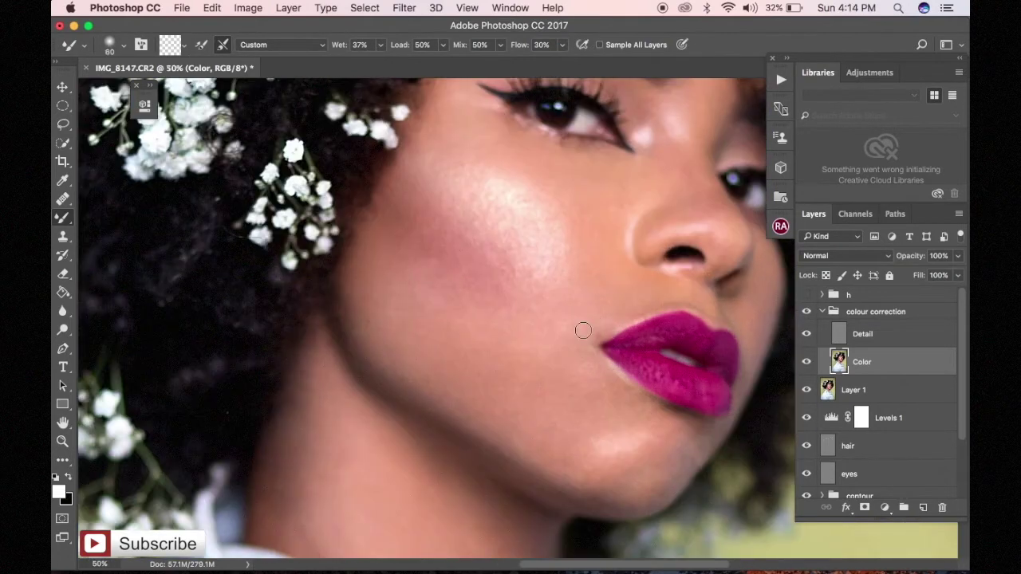
Blend skin tone across the cheek toward the nose and around the lips.
scroll(581, 167, right, 2)
scroll(581, 167, up, 1)
scroll(558, 142, up, 3)
key(bracketleft)
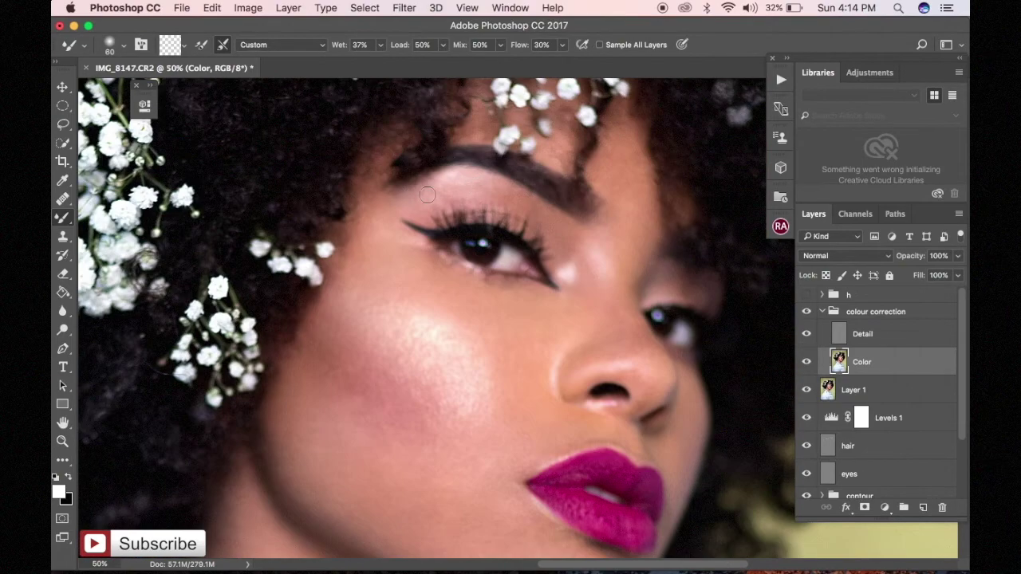
scroll(595, 289, down, 2)
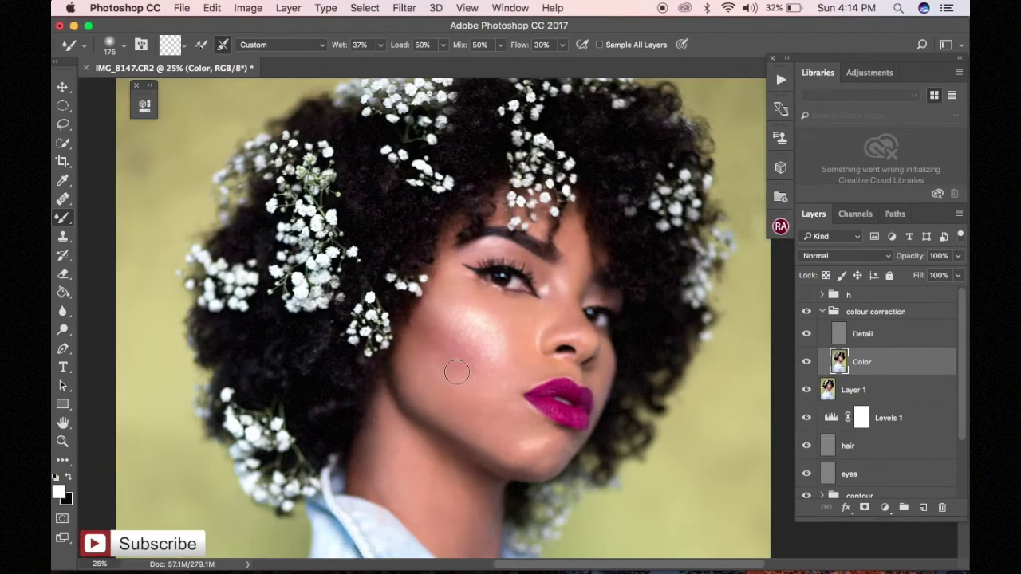
drag(511, 334, 561, 301)
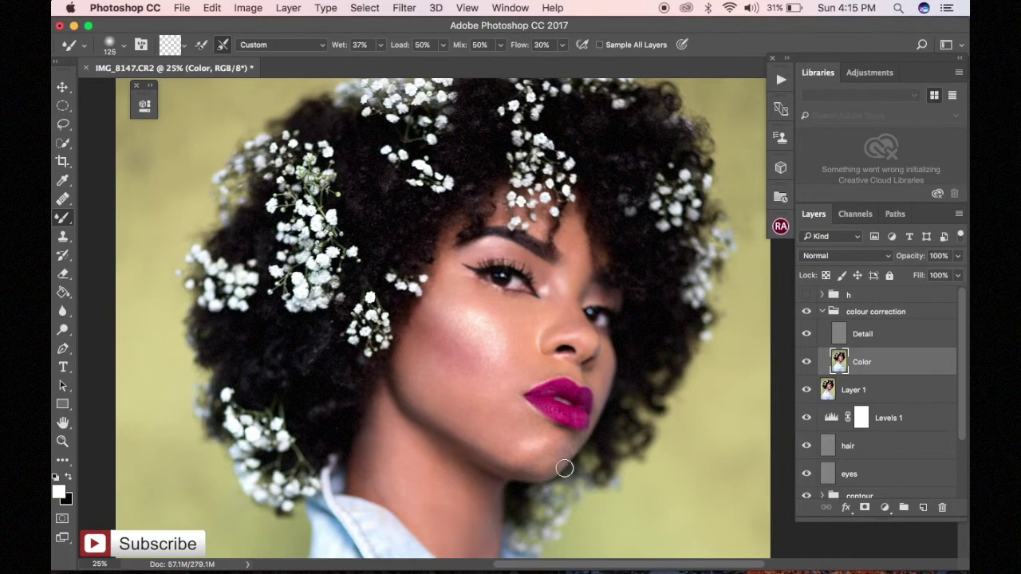
scroll(565, 468, down, 2)
scroll(579, 390, up, 3)
scroll(585, 419, up, 1)
key(bracketleft)
key(bracketleft)
key(bracketleft)
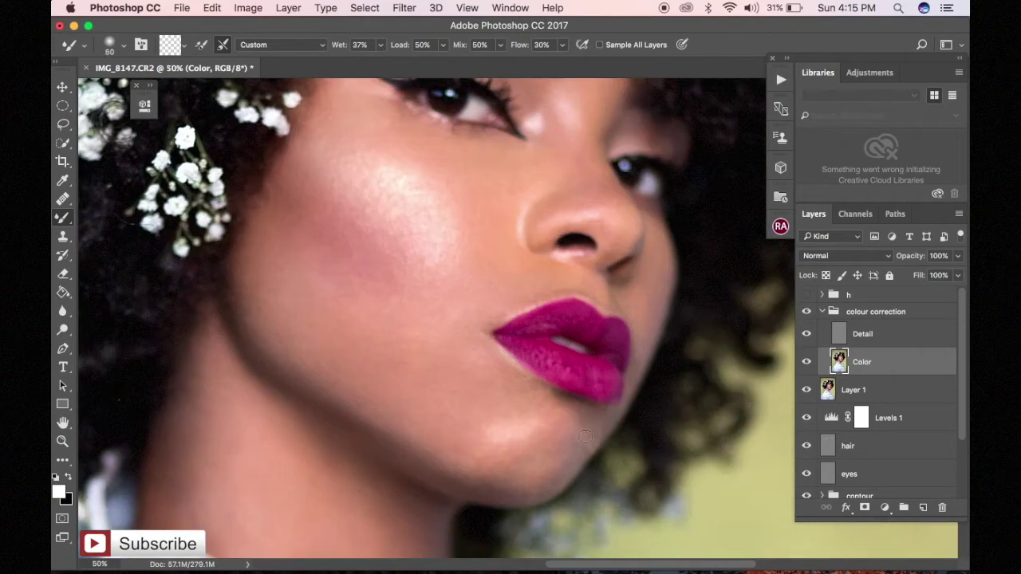
Heal skin blemishes on the Detail layer, sampling the current layer only.
key(alt+bracketright)
key(j)
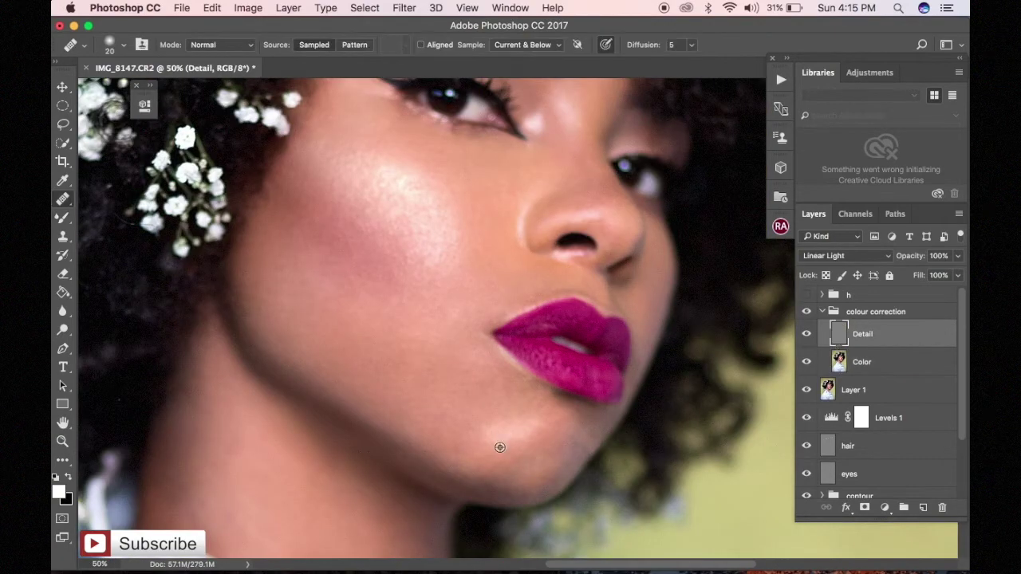
click(548, 44)
click(527, 30)
key(super+minus)
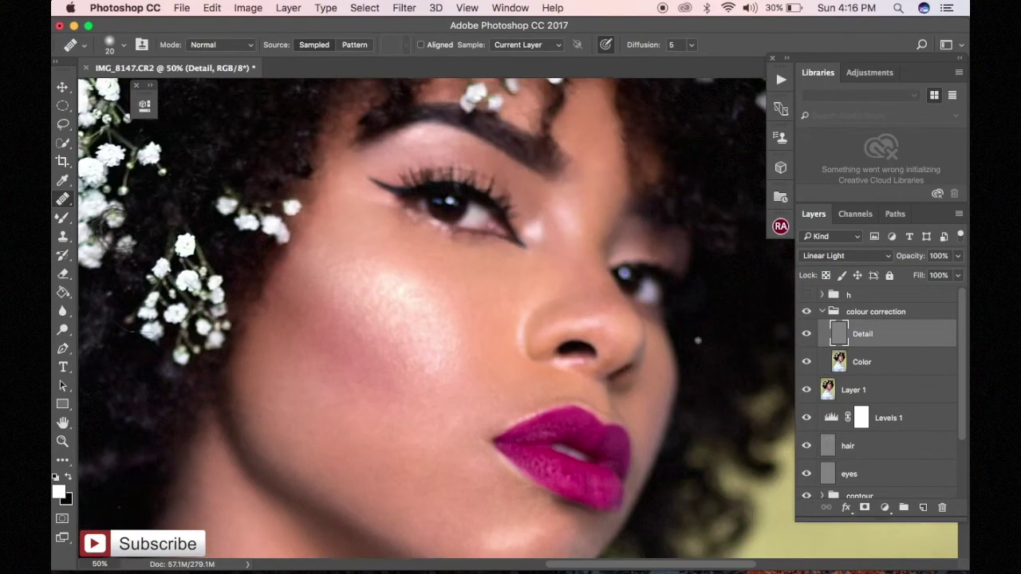
key(super+minus)
Add a 50% grey Soft Light Layer 2 above the colour correction group.
key(super+minus)
key(alt+bracketleft)
key(b)
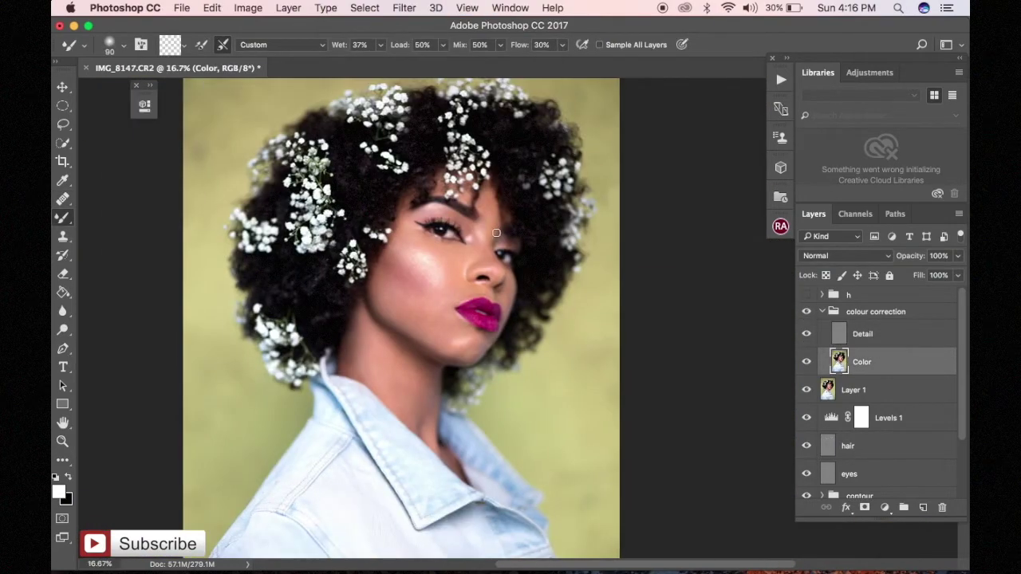
key(super+shift+alt+n)
click(846, 255)
click(830, 423)
key(shift+F5)
Ready a soft black brush on Layer 2 and toggle the h greyscale check group.
key(Return)
key(super+minus)
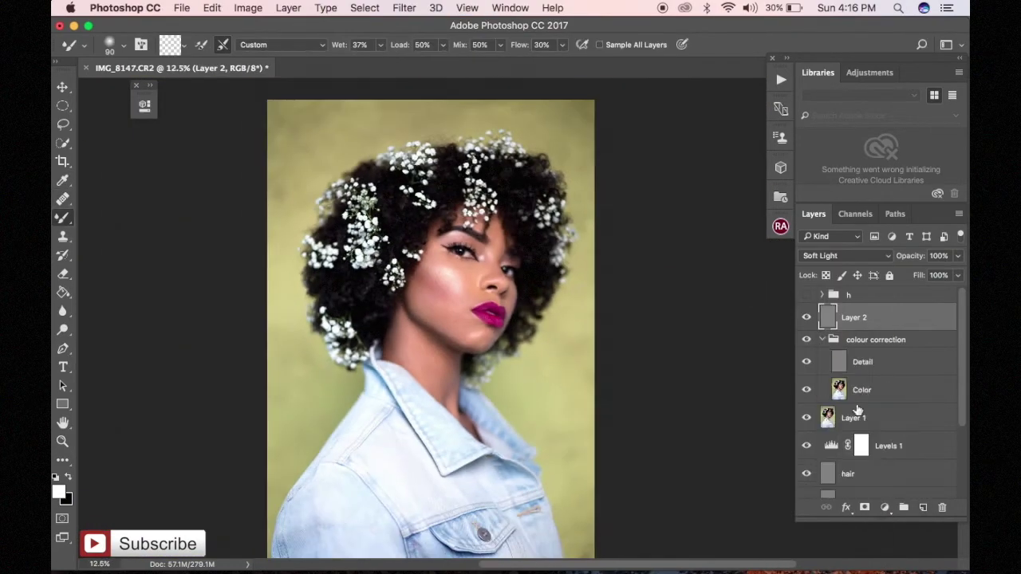
click(858, 395)
key(bracketright)
key(bracketright)
key(bracketright)
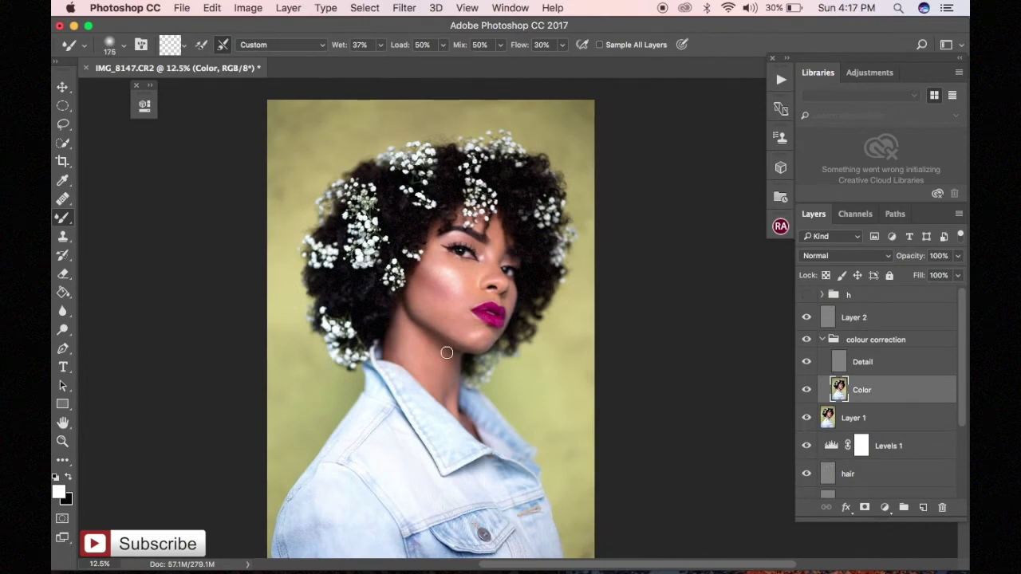
key(alt+bracketright)
key(alt+bracketright)
key(alt+bracketright)
key(shift+b)
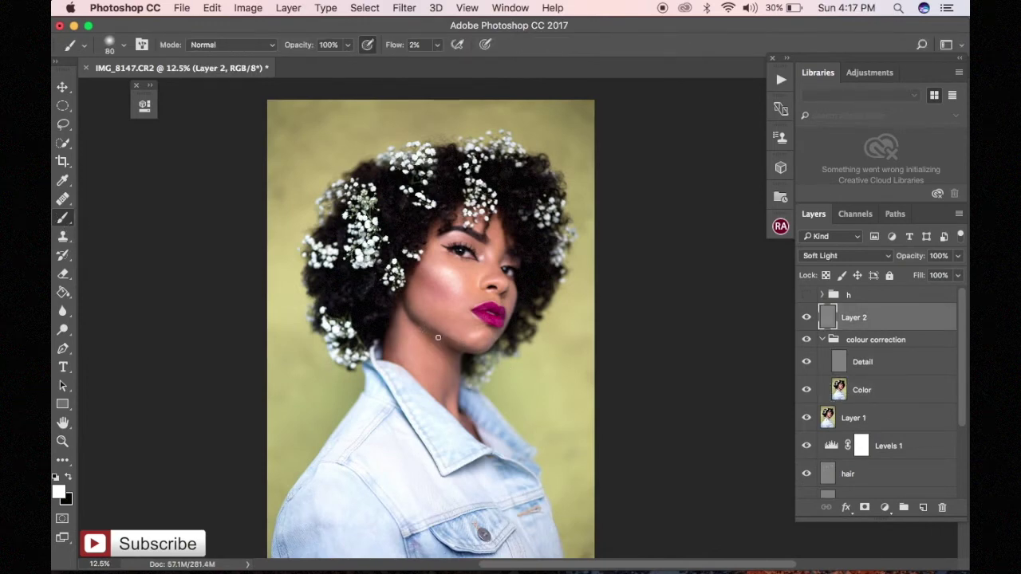
key(x)
click(807, 294)
click(806, 294)
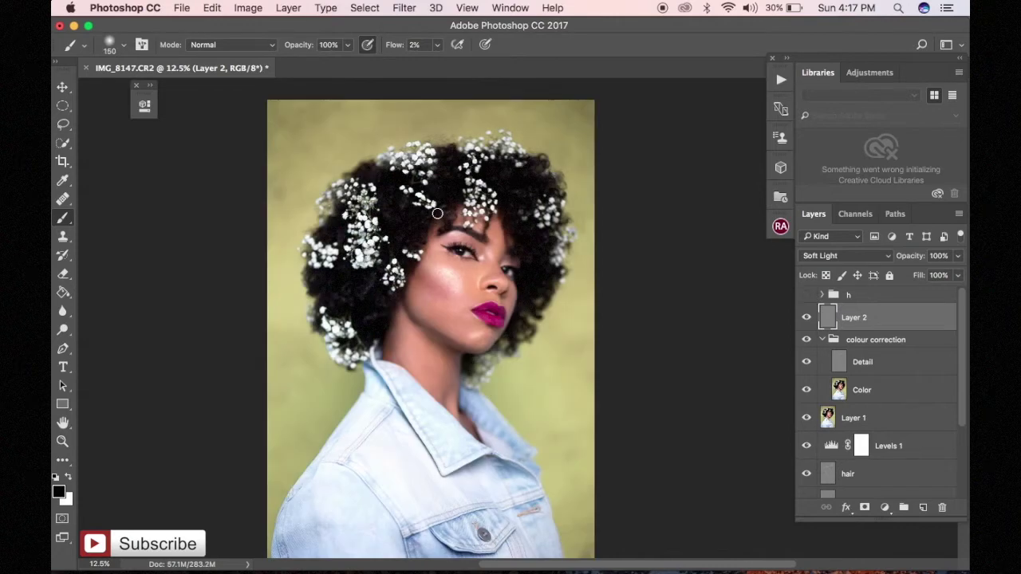
click(806, 295)
Compare greyscale and colour views, make white active, and hide the h group.
key(bracketleft)
key(bracketleft)
key(bracketleft)
key(bracketleft)
key(bracketleft)
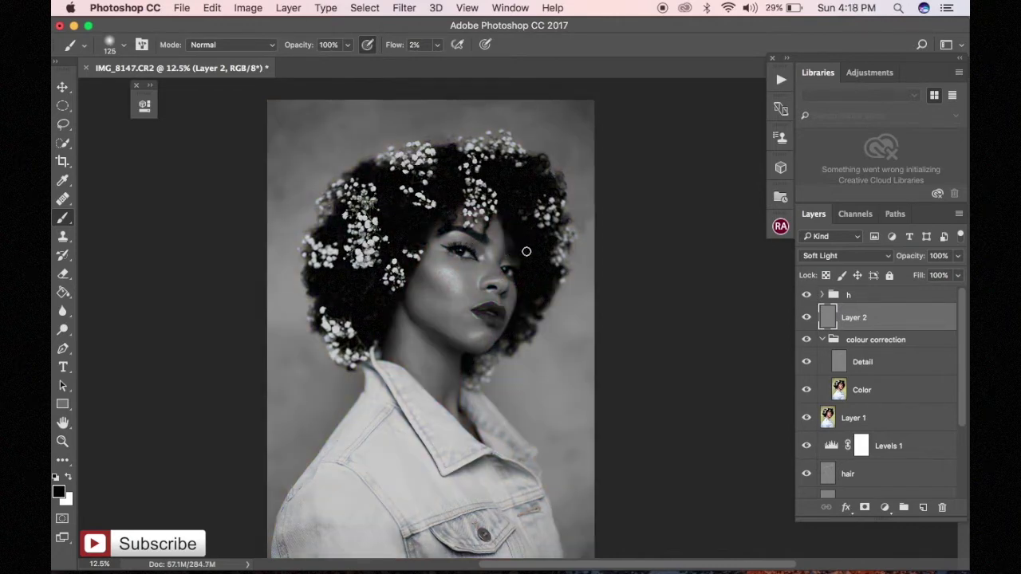
click(806, 294)
click(807, 294)
key(bracketright)
key(bracketright)
key(bracketright)
key(x)
drag(806, 294, 806, 317)
Select the Color layer and switch to the Mixer Brush for blending skin colour.
key(ctrl+plus)
key(ctrl+plus)
click(862, 389)
key(ctrl+plus)
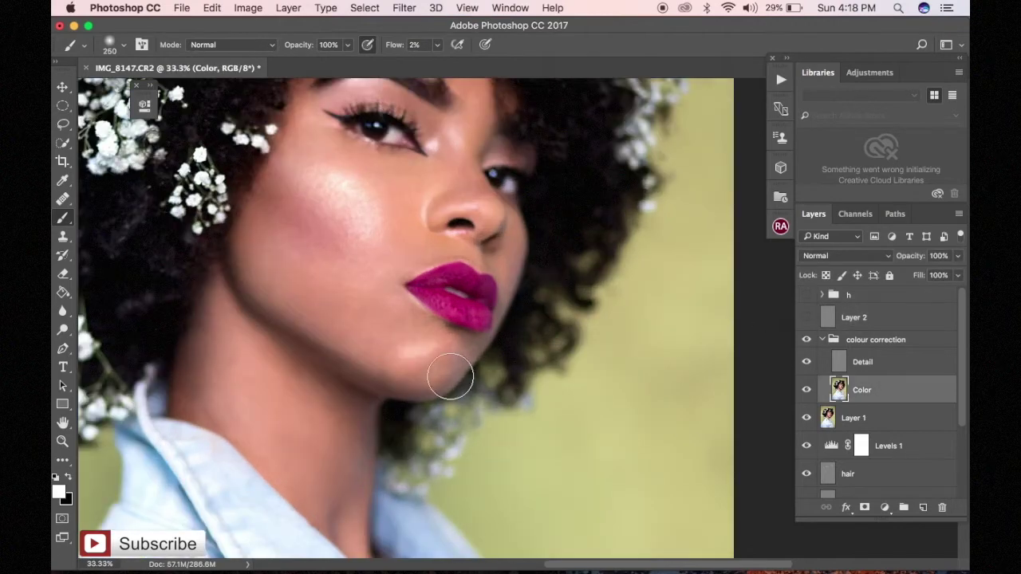
key(bracketleft)
key(bracketleft)
key(bracketleft)
right_click(63, 218)
click(109, 255)
key(ctrl+0)
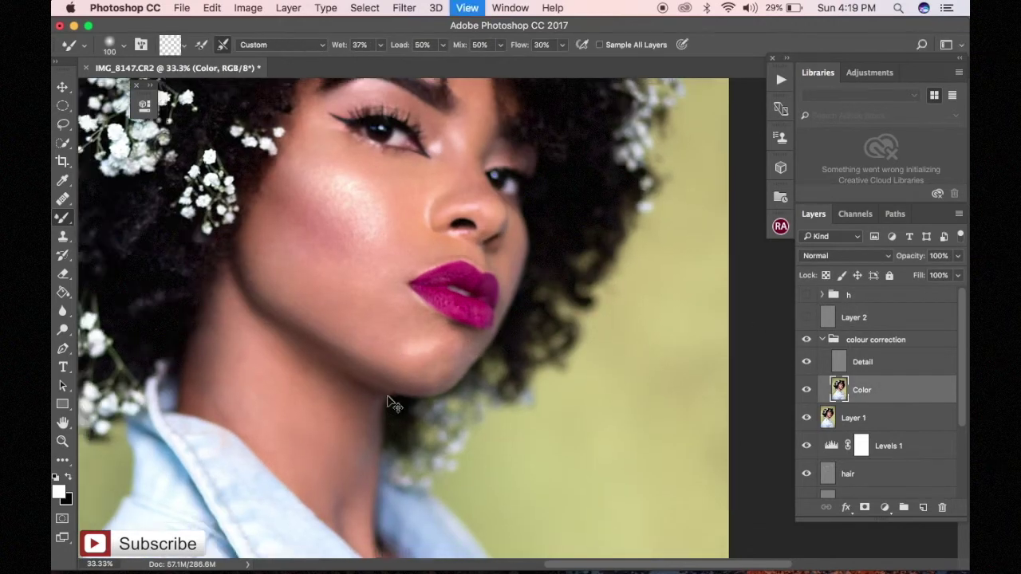
click(863, 362)
Duplicate the Detail layer into a Detail copy with Cmd+J.
key(ctrl+h)
key(Escape)
key(ctrl+j)
key(ctrl+plus)
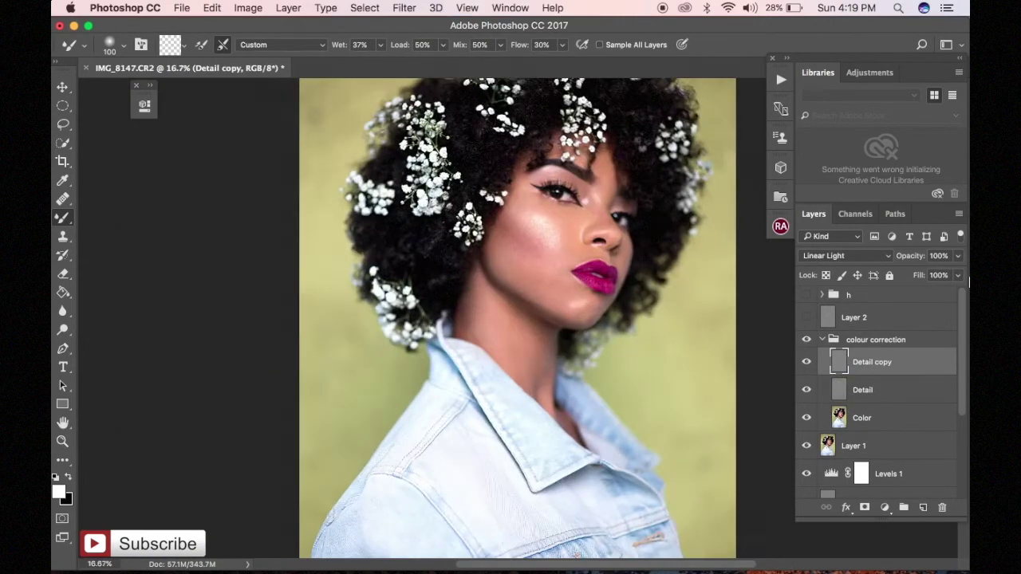
key(ctrl+plus)
Paint a faint white lightening stroke near the neck on Layer 2 with a large soft brush.
key(alt+bracketleft)
key(alt+bracketleft)
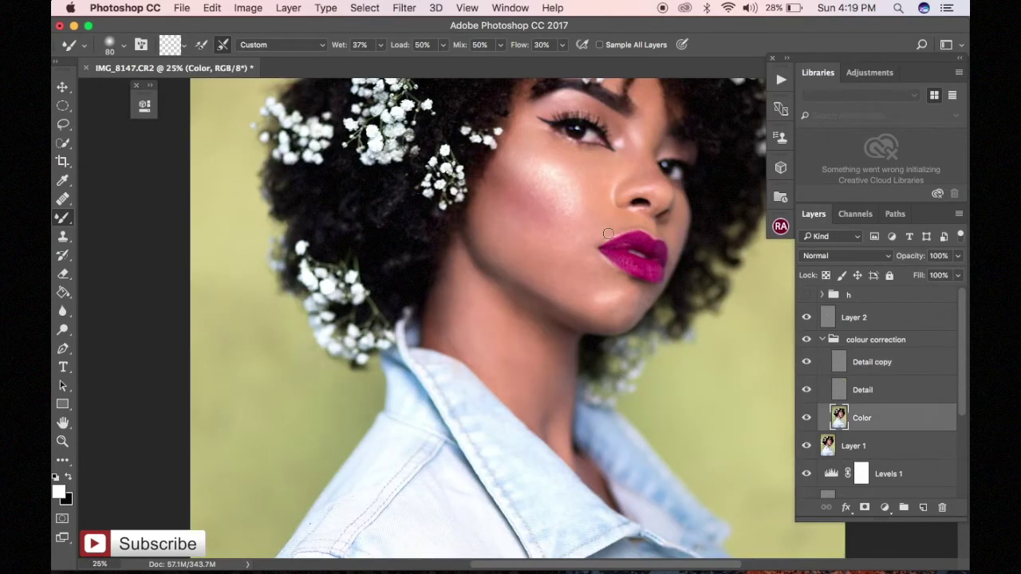
key(alt+bracketright)
key(alt+bracketright)
key(alt+bracketright)
key(o)
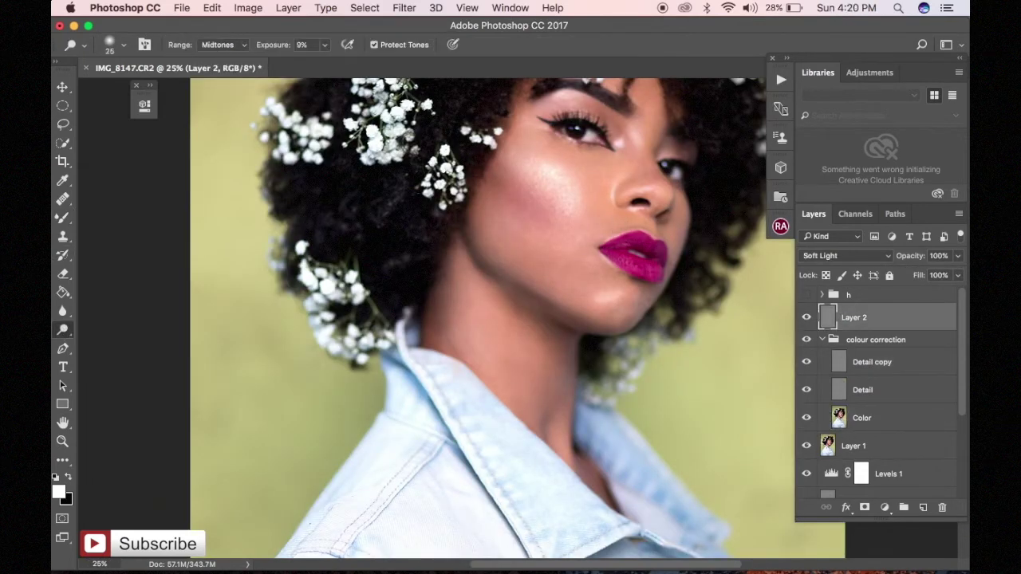
key(ctrl+minus)
key(b)
key(ctrl+plus)
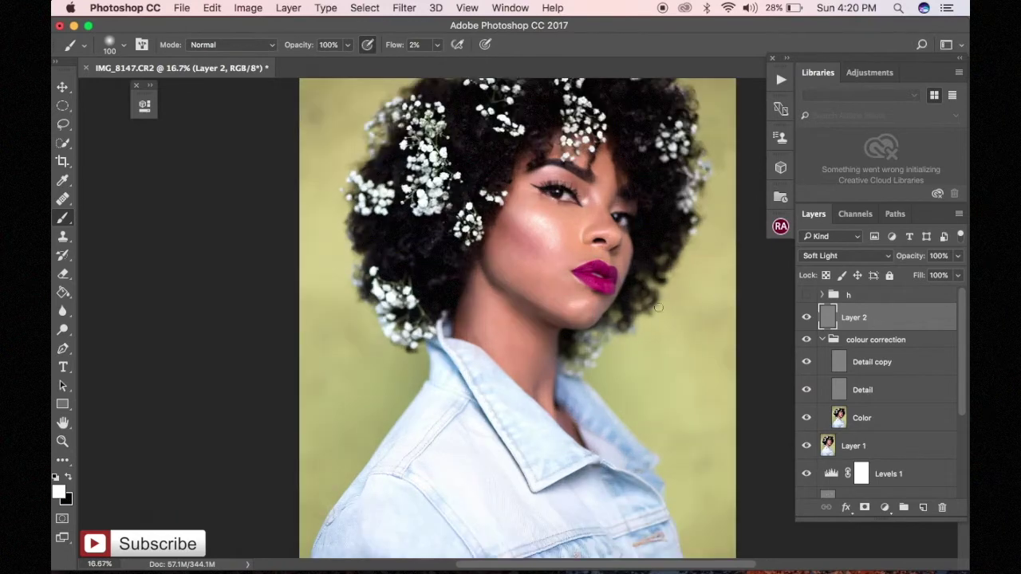
key(ctrl+minus)
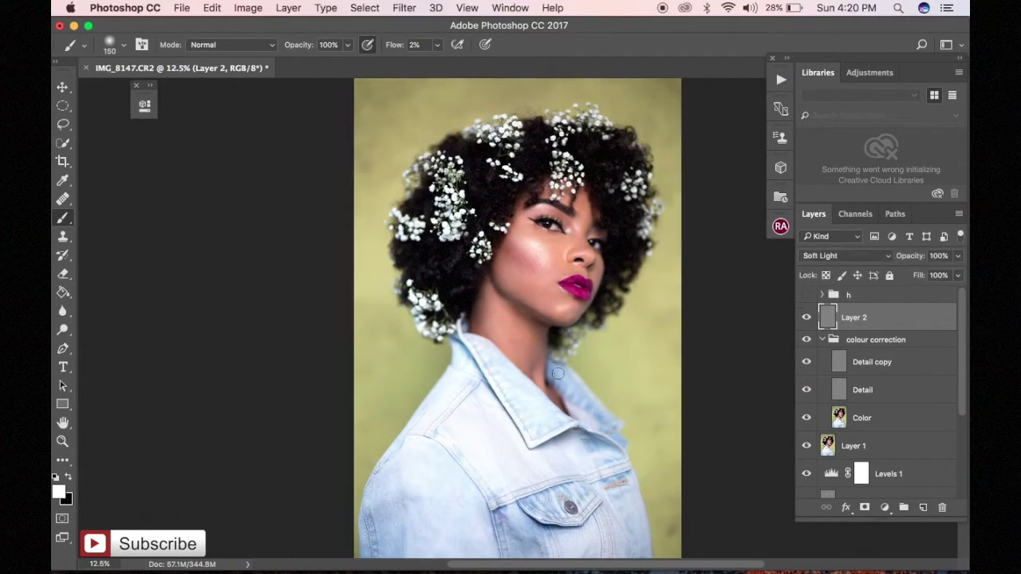
key(bracketright)
key(bracketright)
key(bracketright)
drag(469, 303, 529, 349)
Add a Hue/Saturation layer boosting Magentas saturation to +49 and Blues to +42.
key(ctrl+minus)
click(884, 508)
click(902, 536)
click(263, 163)
click(239, 241)
drag(255, 226, 290, 226)
key(ctrl+plus)
key(ctrl+minus)
click(263, 164)
click(239, 150)
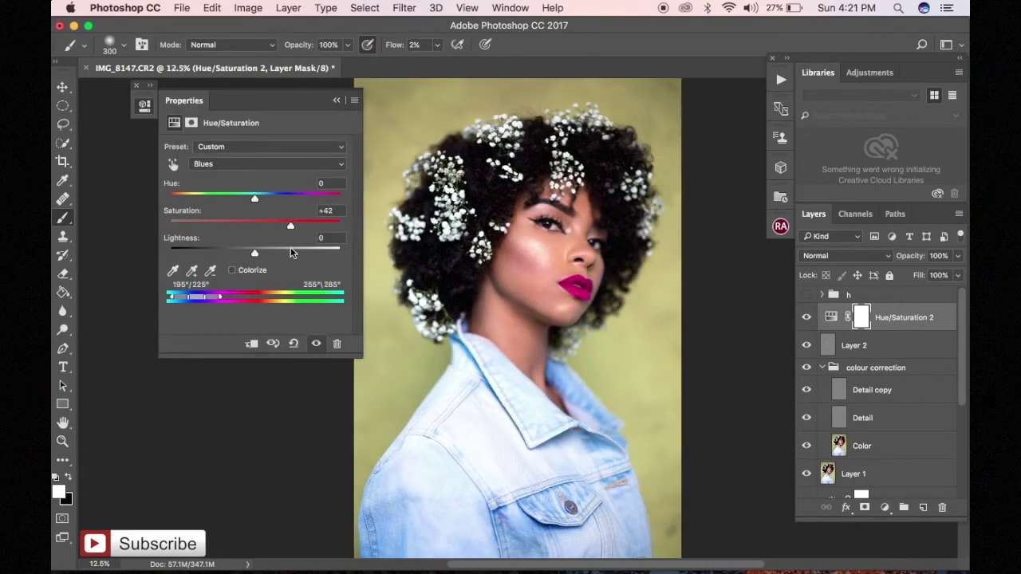
Invert the Hue/Saturation mask and paint the boost back onto the denim jacket.
key(ctrl+i)
key(bracketleft)
key(bracketleft)
key(shift+0)
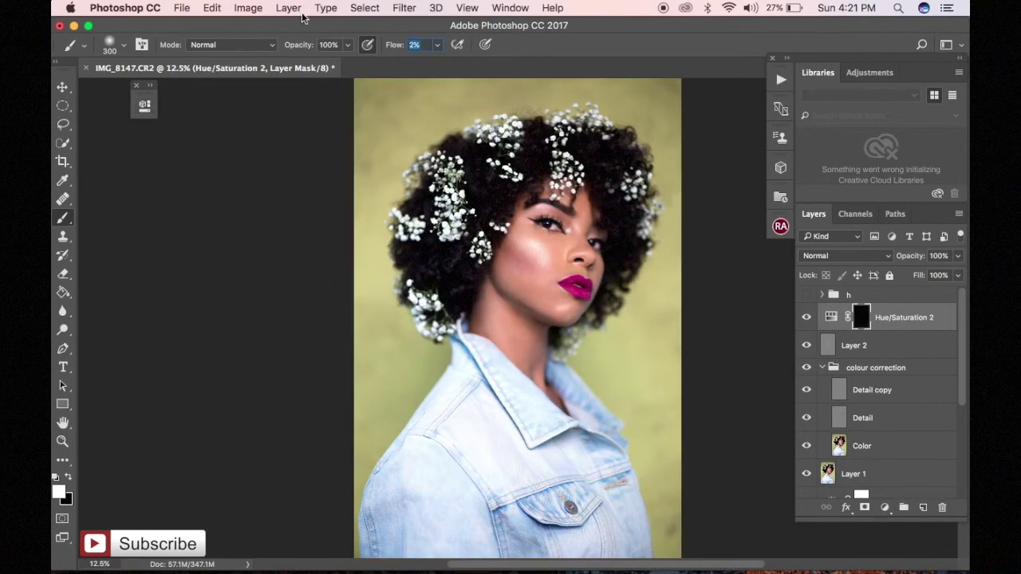
key(ctrl+plus)
key(ctrl+plus)
key(ctrl+plus)
key(ctrl+minus)
key(ctrl+minus)
key(ctrl+minus)
key(ctrl+minus)
key(bracketright)
key(bracketright)
key(bracketright)
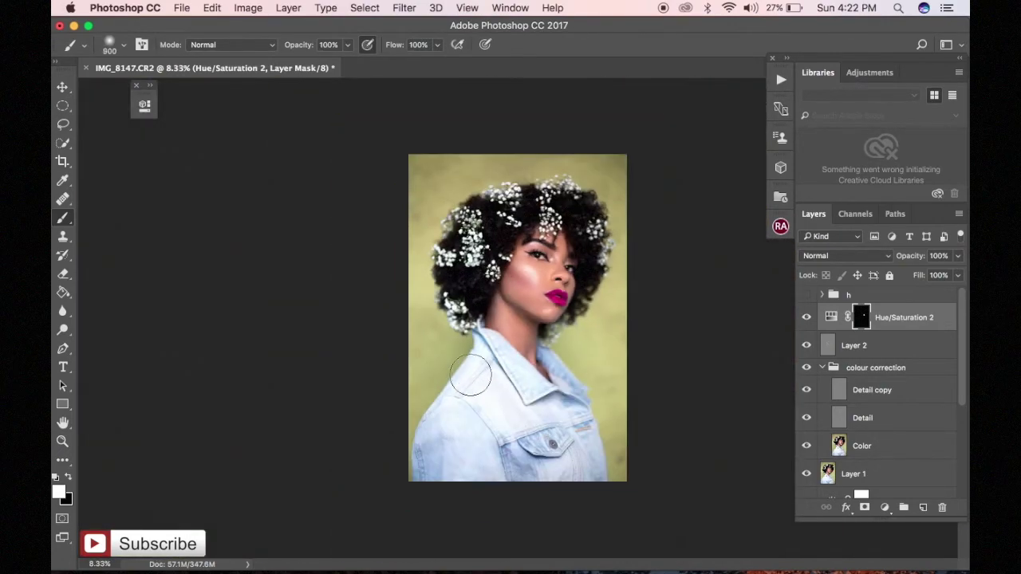
drag(470, 376, 521, 397)
Add Curves 2 with reshaped dark and bright points, blended in Luminosity mode.
key(ctrl+m)
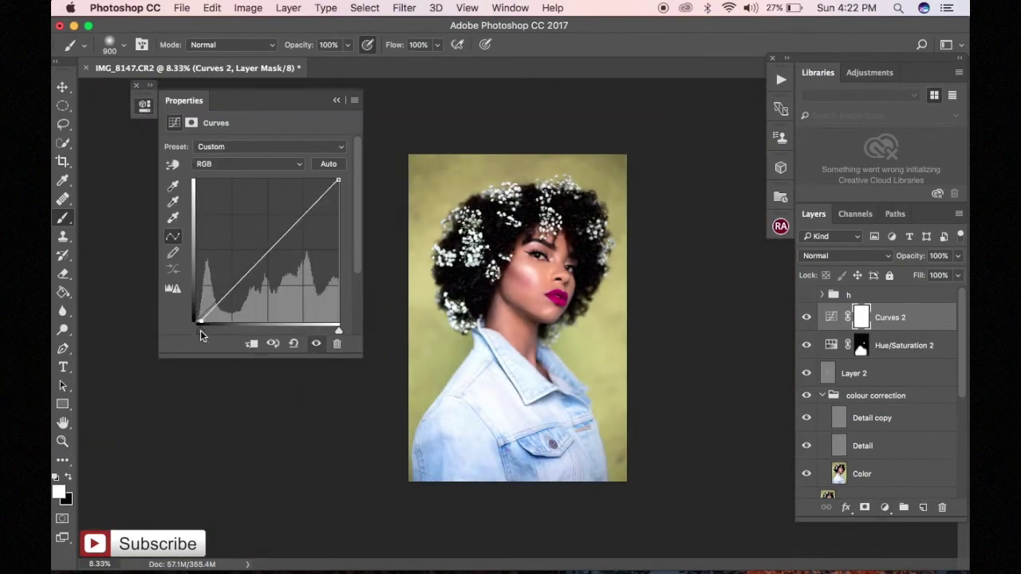
click(294, 344)
drag(206, 315, 205, 314)
drag(323, 195, 324, 193)
click(846, 255)
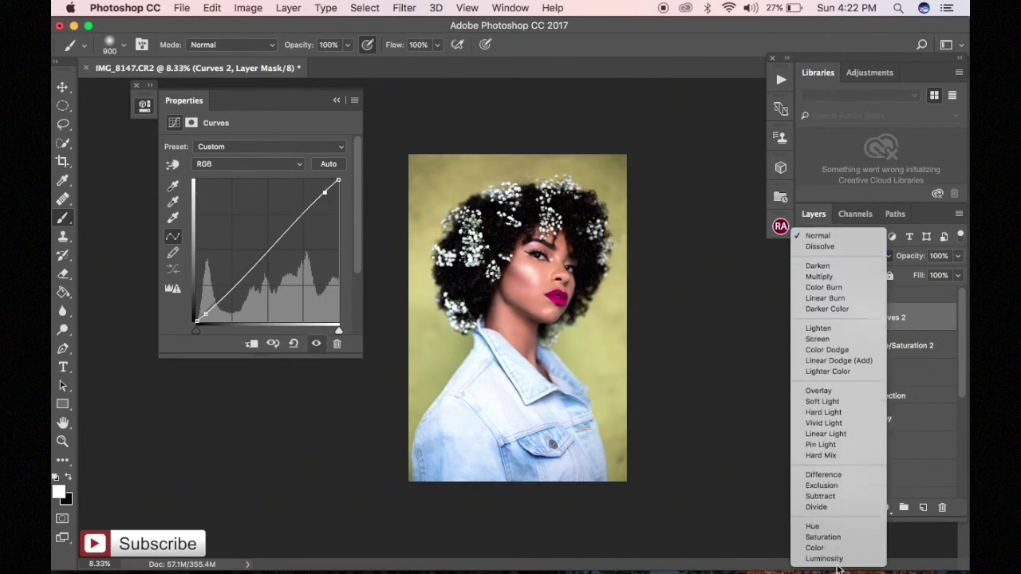
click(822, 556)
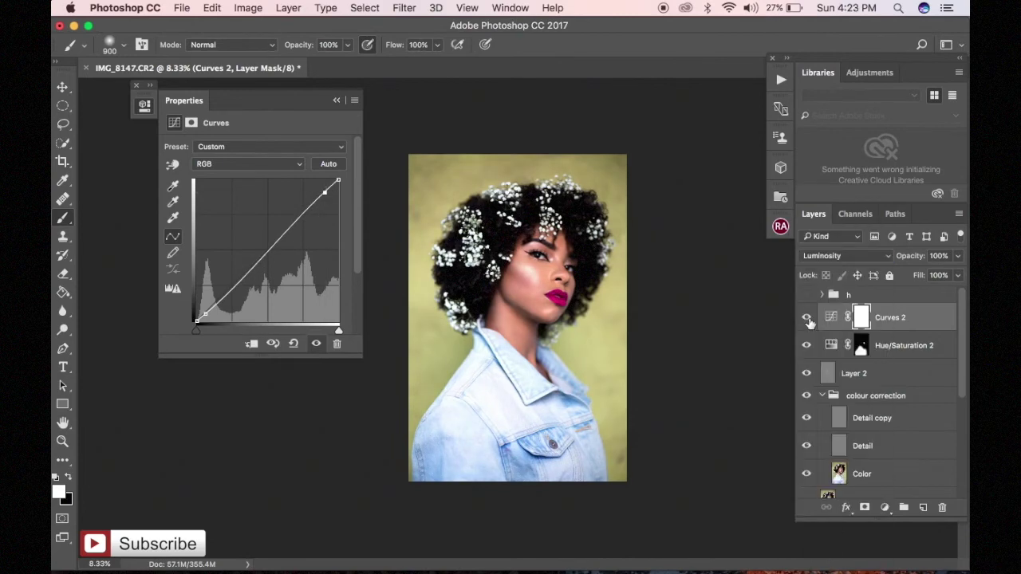
click(337, 100)
Paint black into the Curves 2 mask with a 400 px brush.
key(x)
click(474, 254)
key(bracketleft)
key(bracketleft)
key(bracketleft)
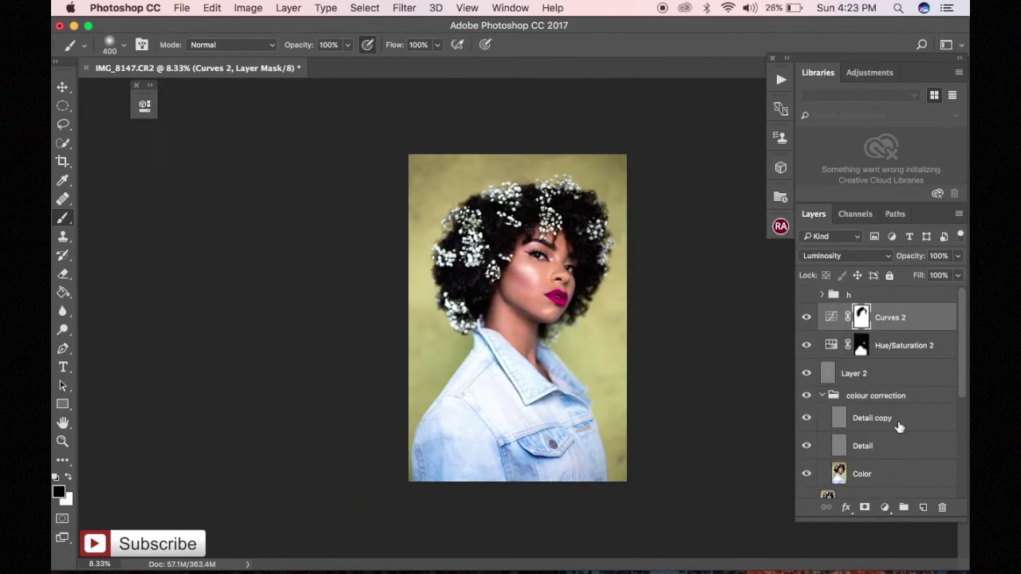
click(884, 507)
Add Curves 3 and nudge the Blue channel black point slightly inward.
click(870, 467)
click(244, 277)
click(307, 208)
click(285, 163)
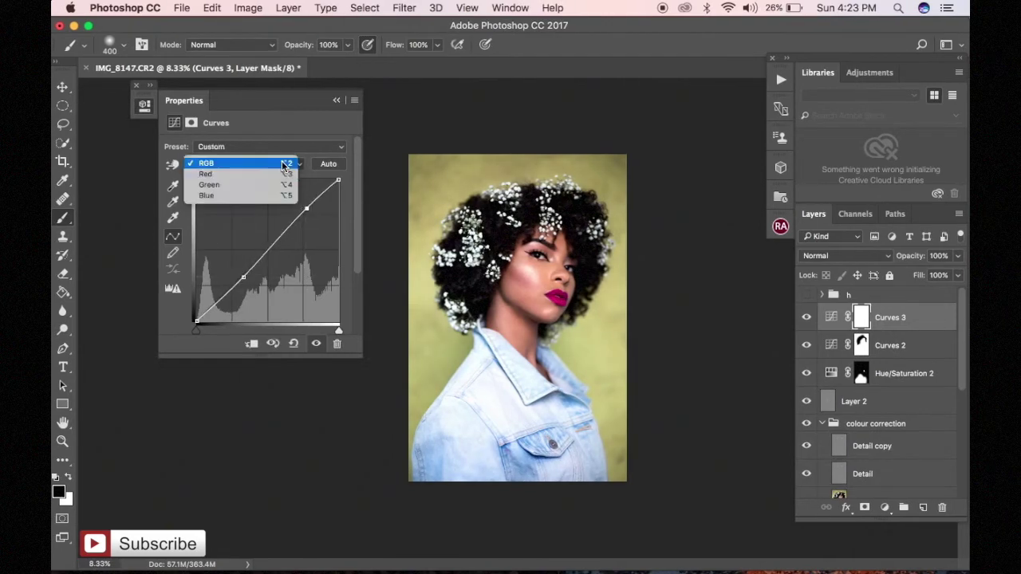
click(209, 195)
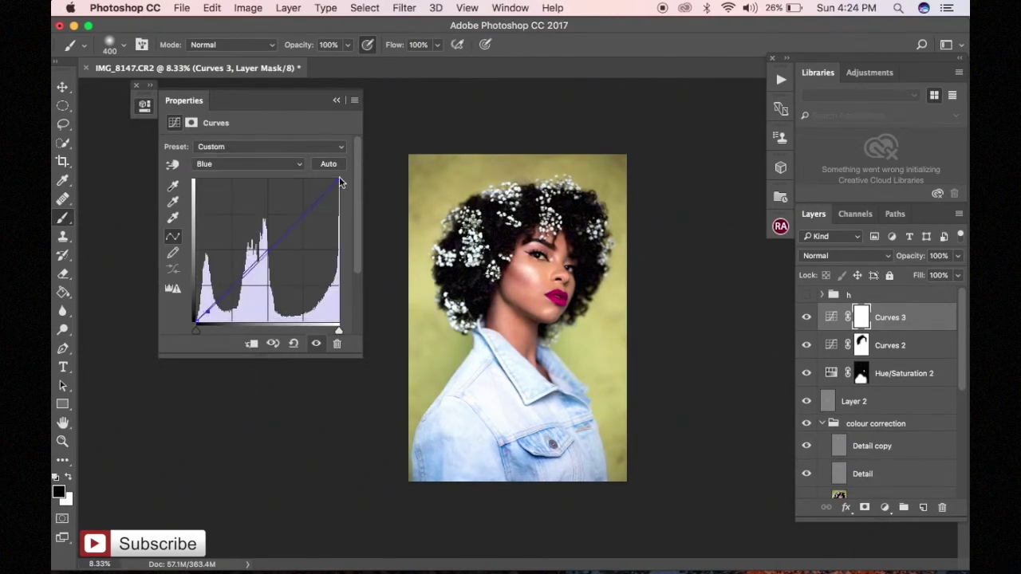
drag(195, 329, 201, 331)
key(super+plus)
Nudge the Red channel black point inward and select the Green channel.
click(247, 164)
click(209, 134)
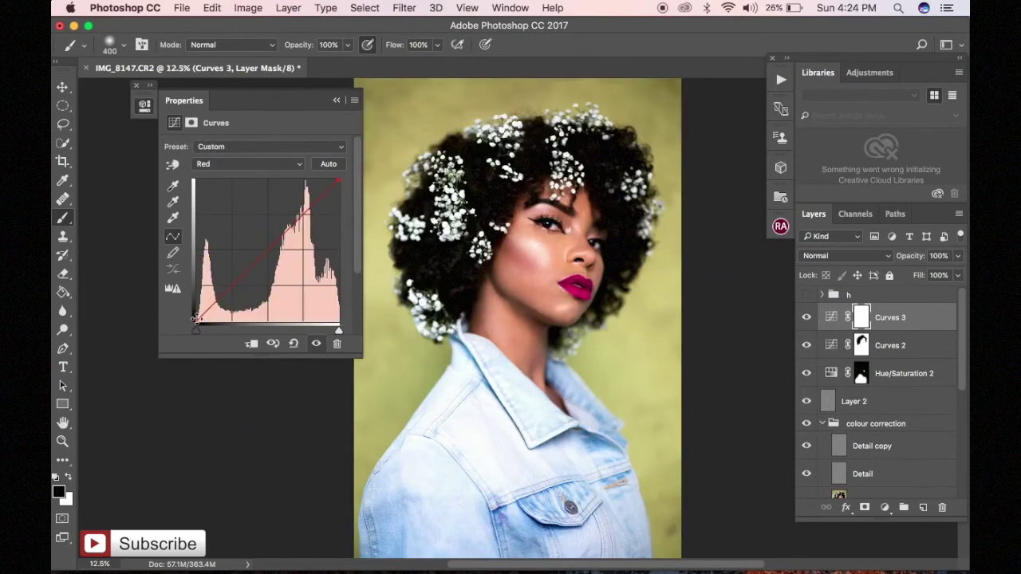
drag(195, 329, 198, 330)
click(258, 163)
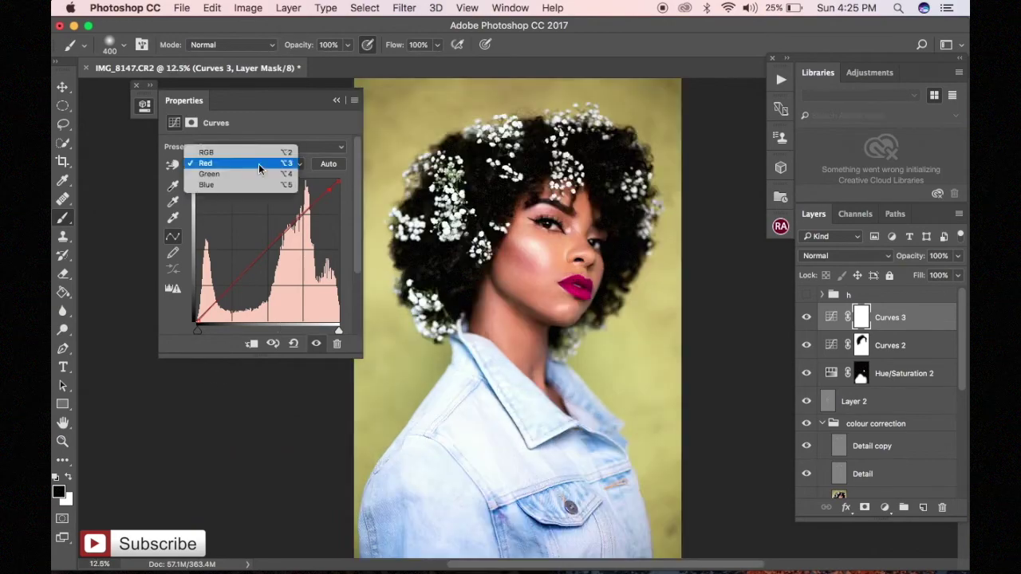
click(247, 174)
key(super+minus)
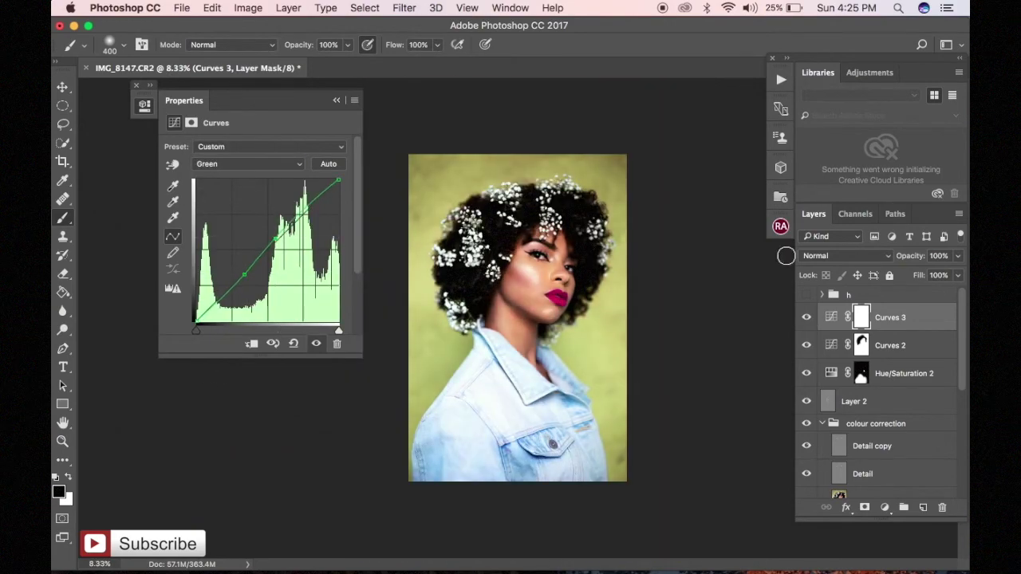
key(super+plus)
key(super+minus)
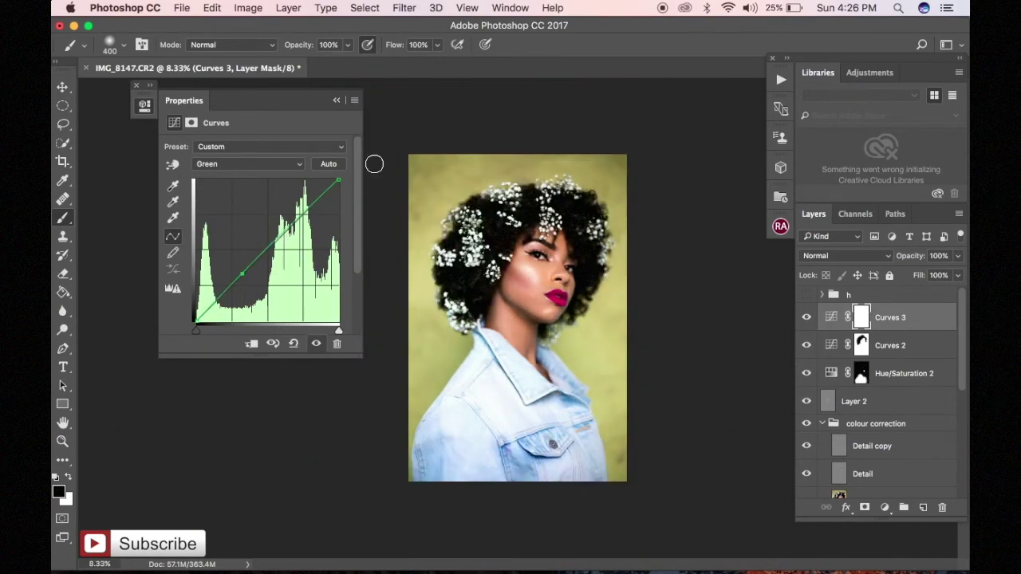
Add a Selective Color layer and lower Cyan in the Neutrals.
click(884, 508)
click(893, 562)
click(272, 163)
click(239, 268)
mouse_move(255, 193)
mouse_down()
mouse_move(266, 195)
mouse_move(250, 201)
mouse_up()
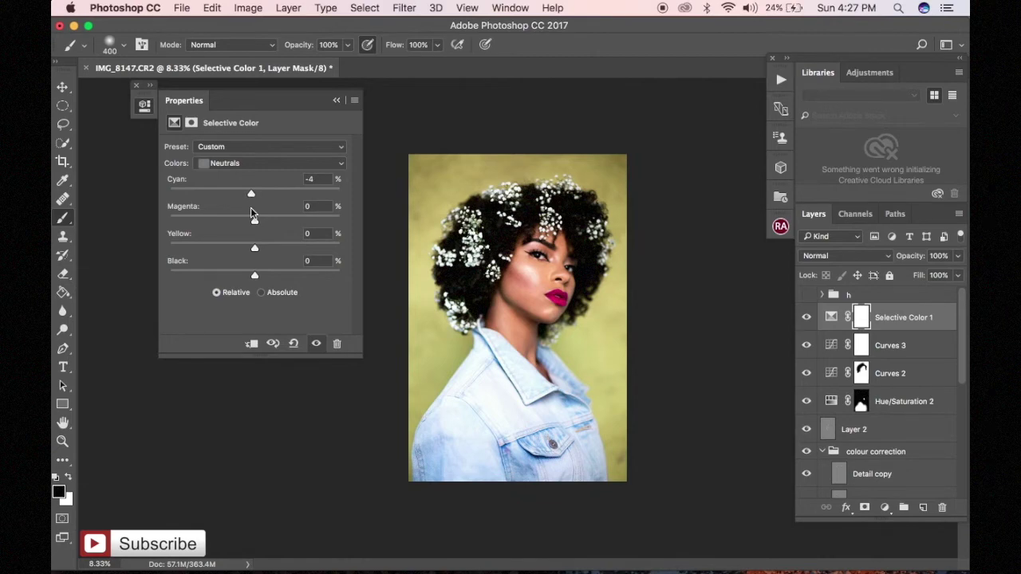
Add a little magenta to the Neutrals and compare the colour shift zoomed in.
drag(254, 218, 258, 221)
key(super+plus)
key(super+minus)
key(super+plus)
Adjust the Blacks range, lowering Black and tweaking Magenta and Yellow.
click(271, 163)
click(239, 177)
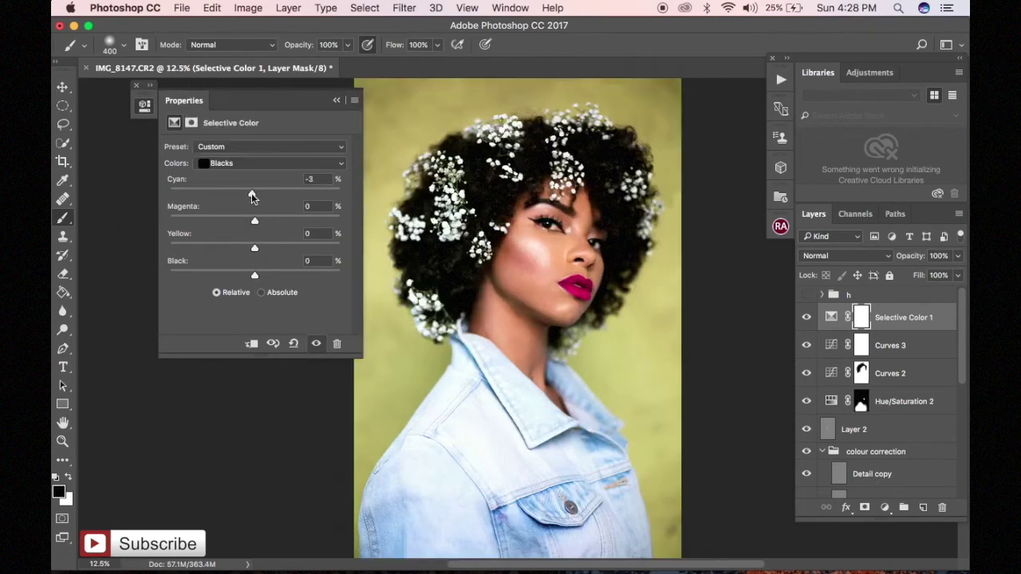
key(super+minus)
key(super+z)
key(super+plus)
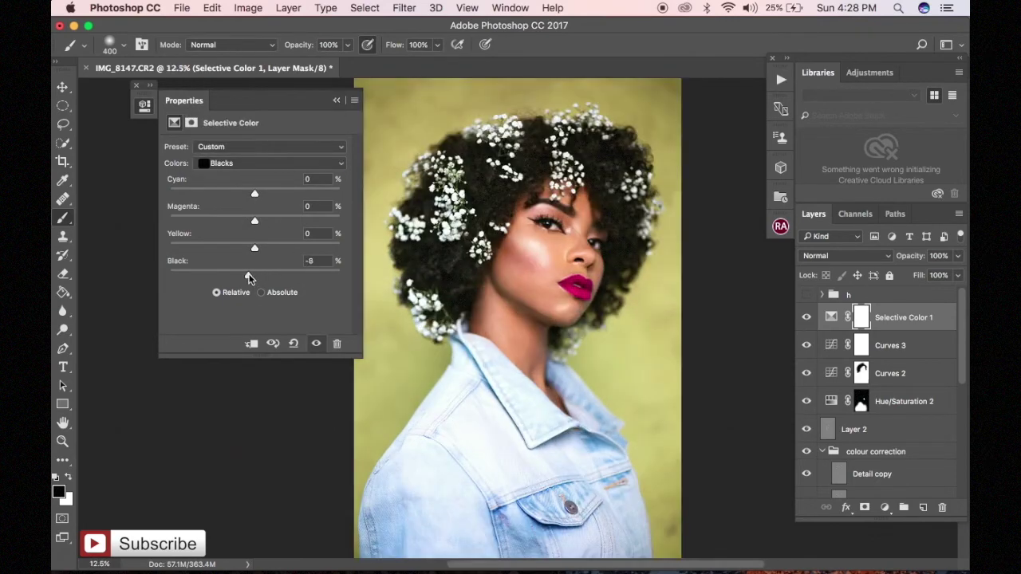
drag(254, 275, 253, 275)
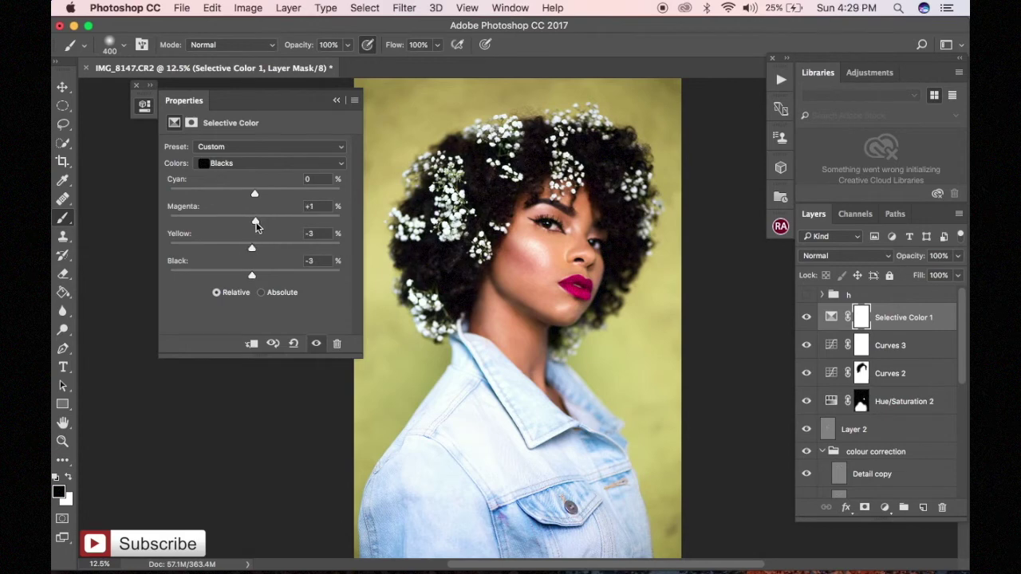
mouse_move(255, 225)
mouse_down()
mouse_move(295, 222)
mouse_move(255, 222)
mouse_move(264, 207)
mouse_move(286, 221)
mouse_move(242, 249)
mouse_up()
Set the Blues range to Cyan +12, Magenta +36, Yellow -15.
key(super+minus)
click(271, 163)
click(240, 118)
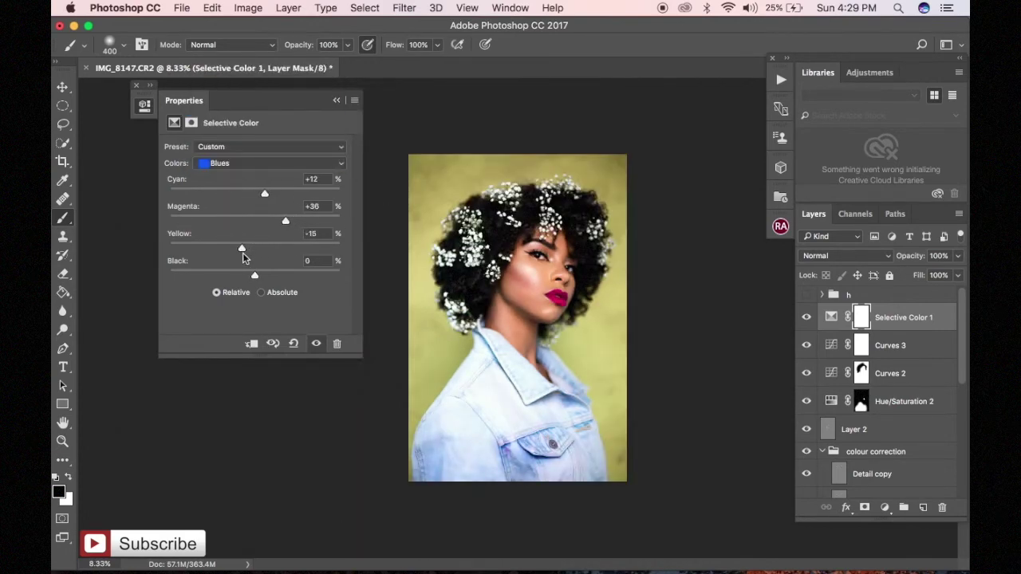
key(super+plus)
Collapse Properties and select Selective Color 1 through Hue/Saturation 2 for grouping.
click(337, 100)
key(super+minus)
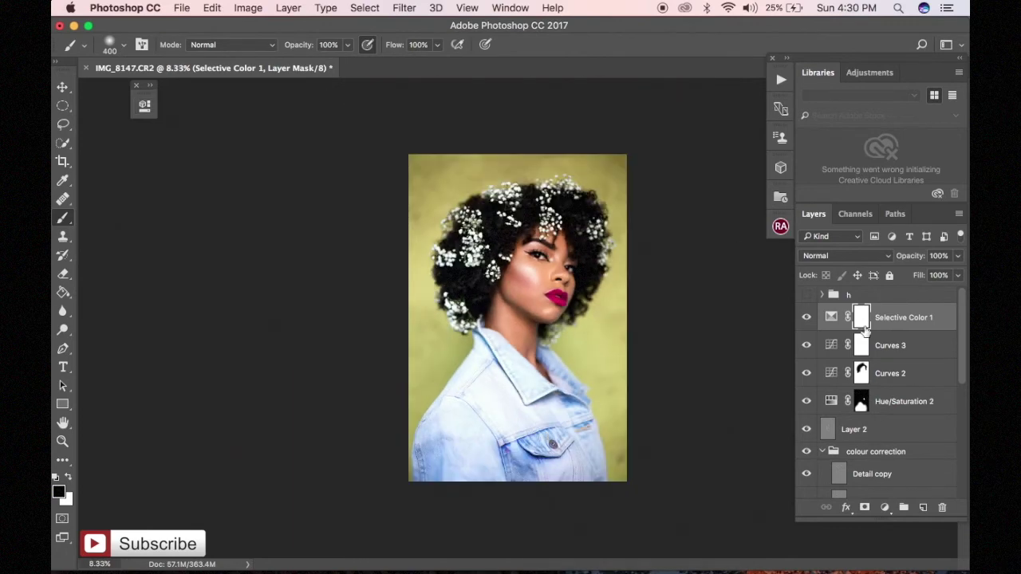
key(super+plus)
shift+click(892, 399)
Name the group 'adjustments' and rename Layer 2 to 'contour'.
drag(892, 399, 904, 507)
double_click(854, 312)
text(adjustments)
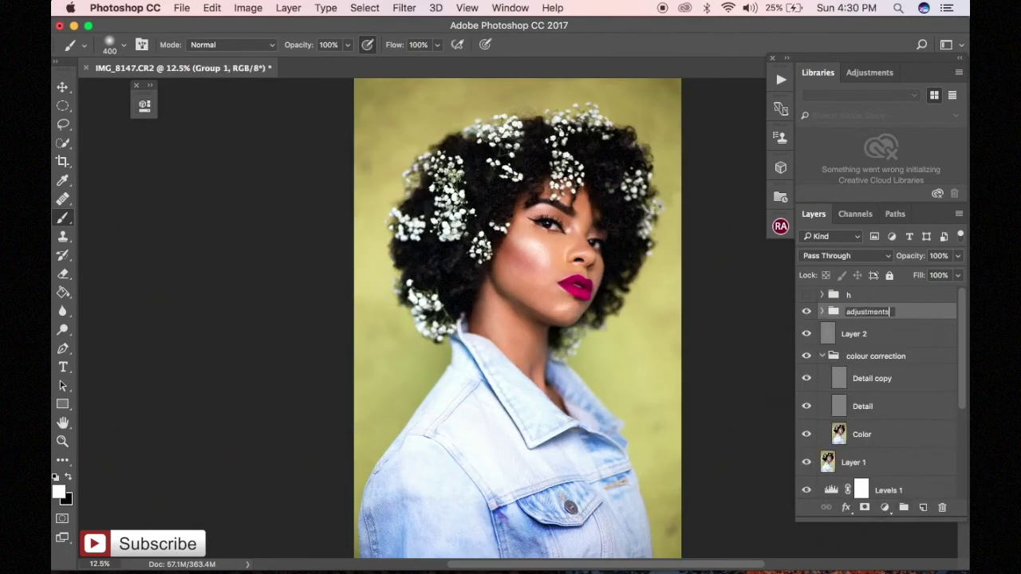
key(Tab)
text(contour)
key(Return)
Blend the facial skin tones on the Color layer with a smaller Mixer Brush.
key(super+minus)
key(super+plus)
key(super+plus)
click(862, 434)
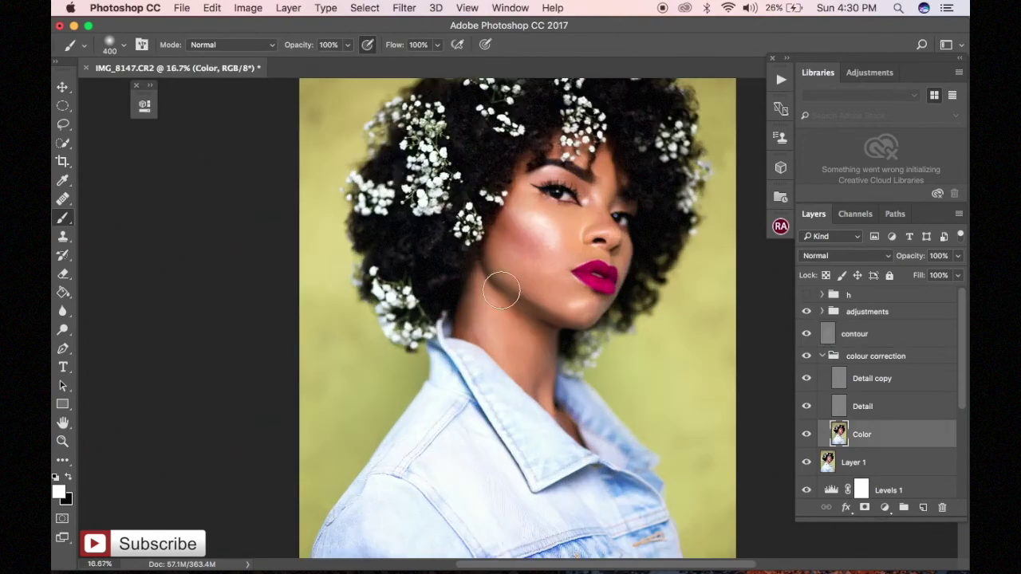
right_click(63, 218)
click(119, 265)
key(super+plus)
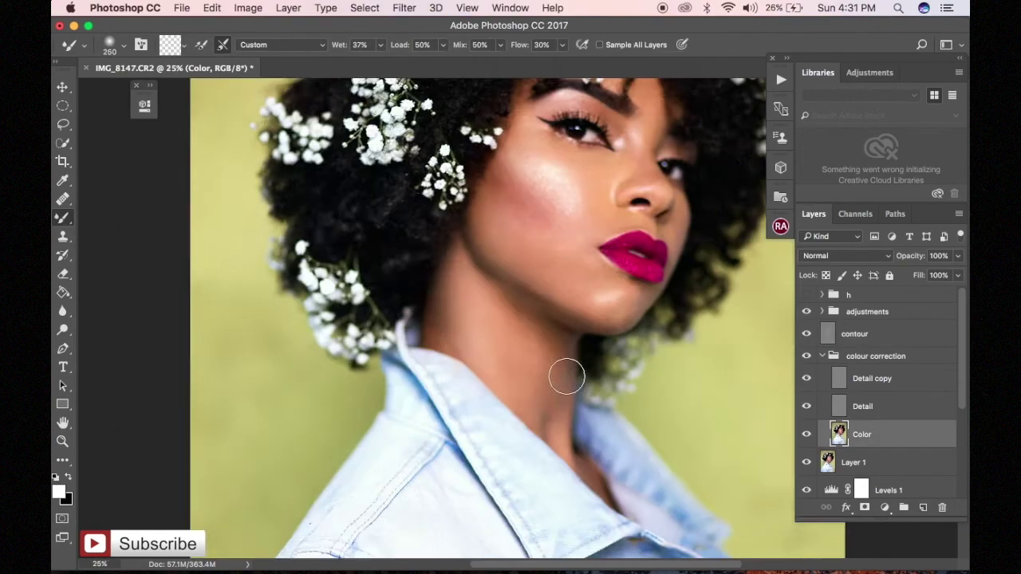
key(super+plus)
key(super+plus)
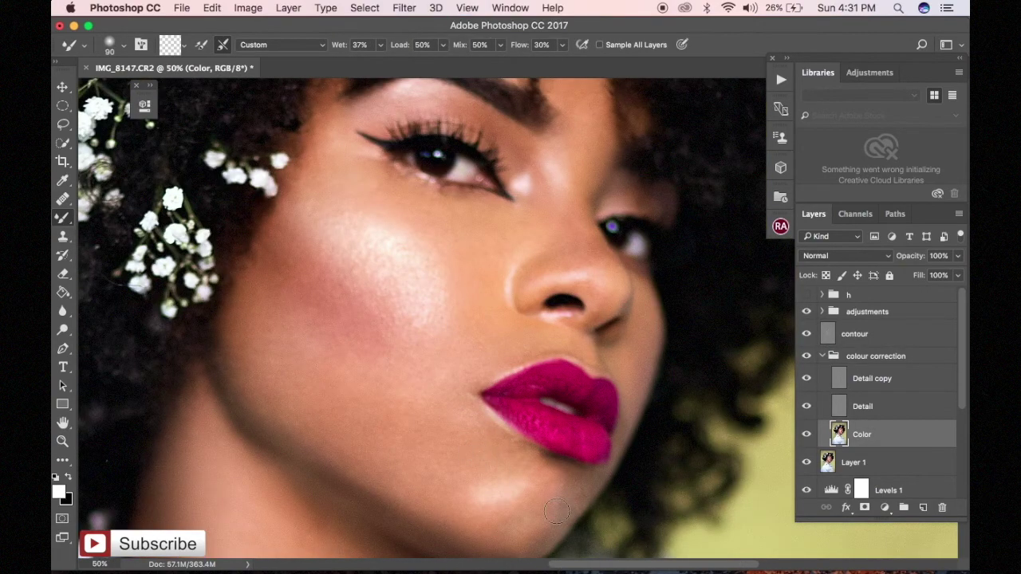
key(bracketleft)
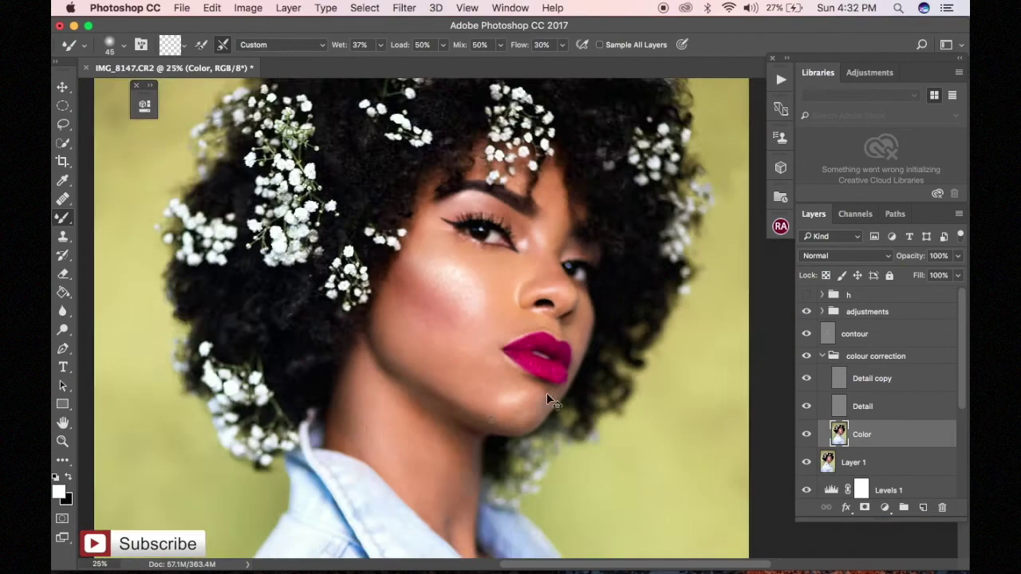
Reselect the Color layer, enlarge the brush and resume Mixer Brush blending.
key(shift+b)
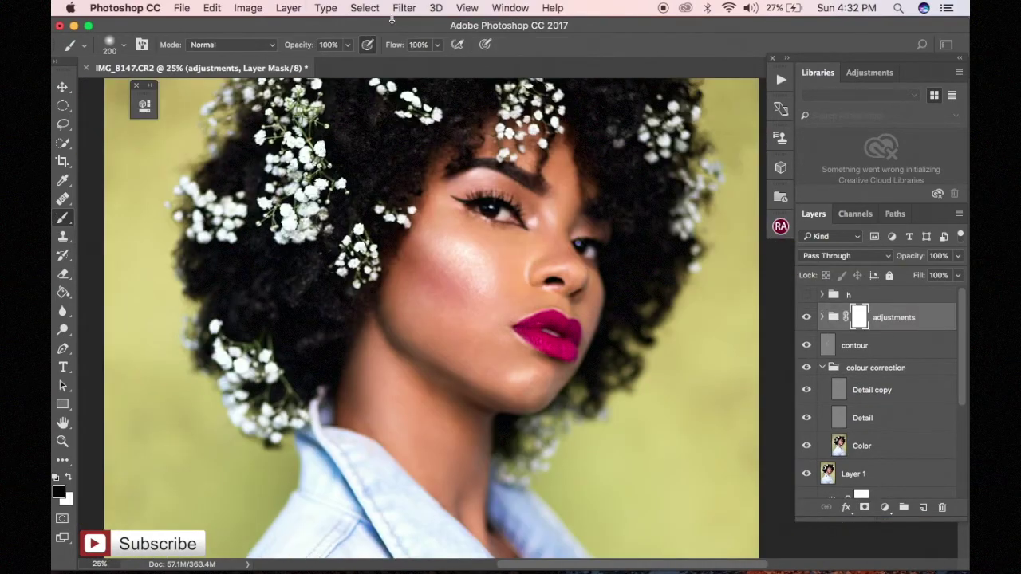
key(super+minus)
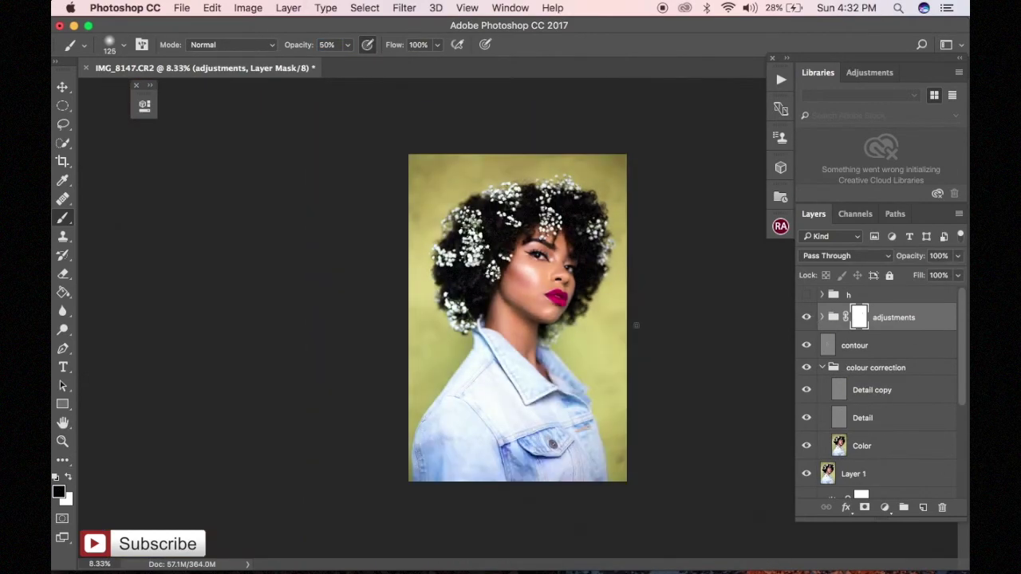
scroll(478, 319, up, 5)
click(861, 446)
scroll(476, 347, down, 3)
key(bracketright)
key(shift+b)
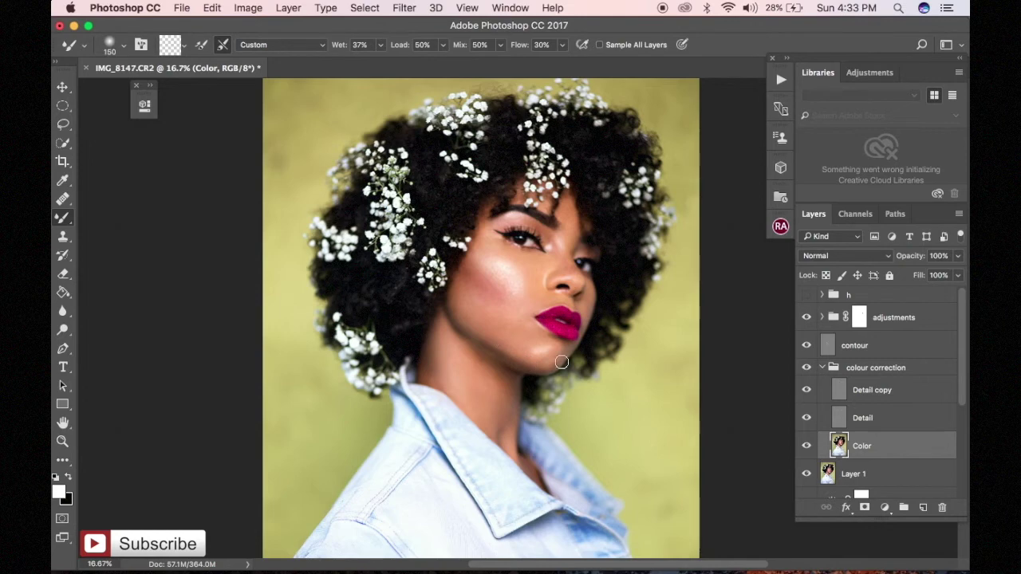
scroll(527, 342, down, 2)
Show the h greyscale group and nudge the Color Balance midtones.
scroll(478, 319, up, 1)
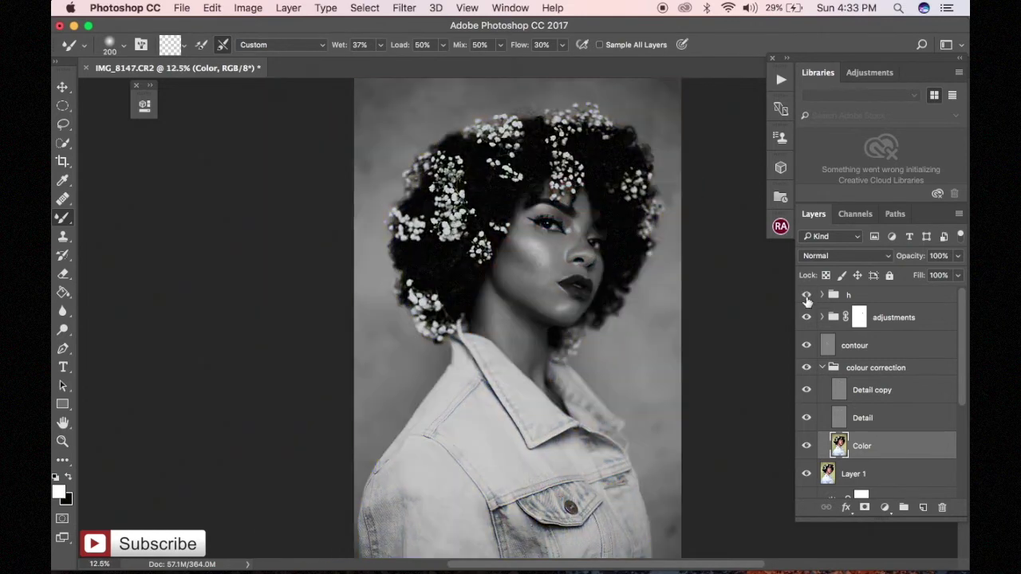
click(893, 318)
drag(236, 230, 237, 231)
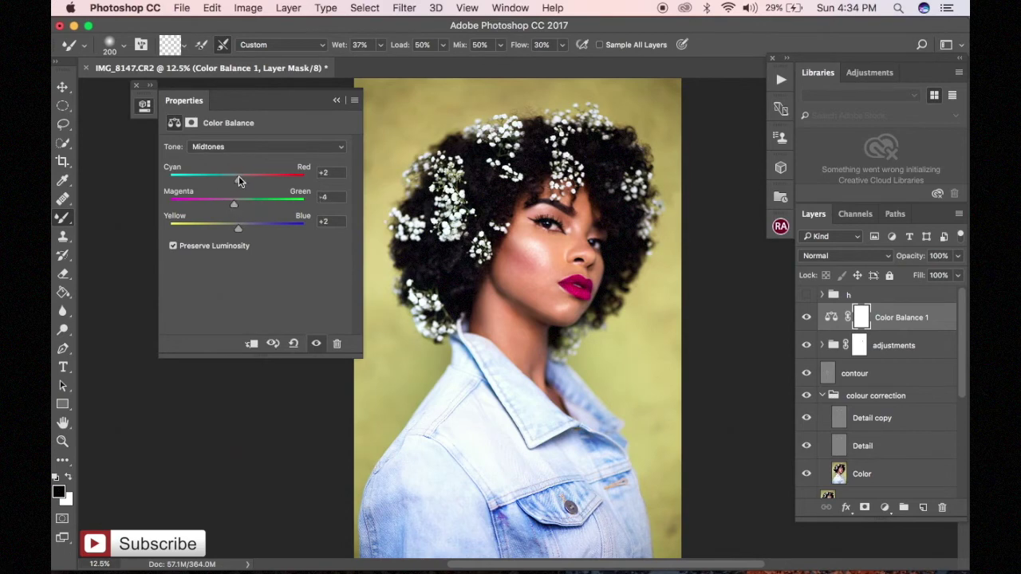
Set Color Balance highlights to +2, +3, +1 and switch the tone to Shadows.
click(267, 147)
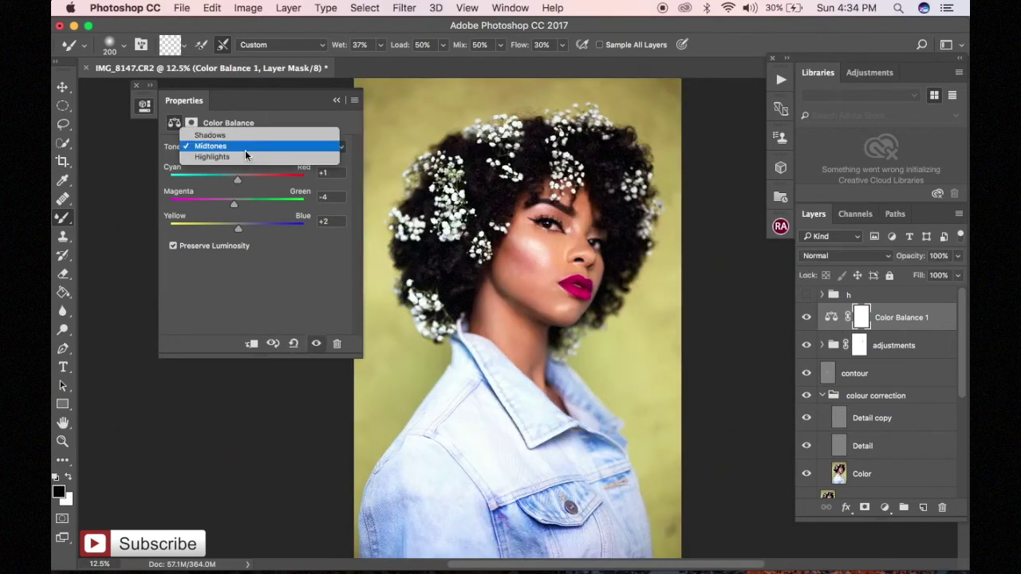
click(245, 163)
drag(237, 230, 242, 207)
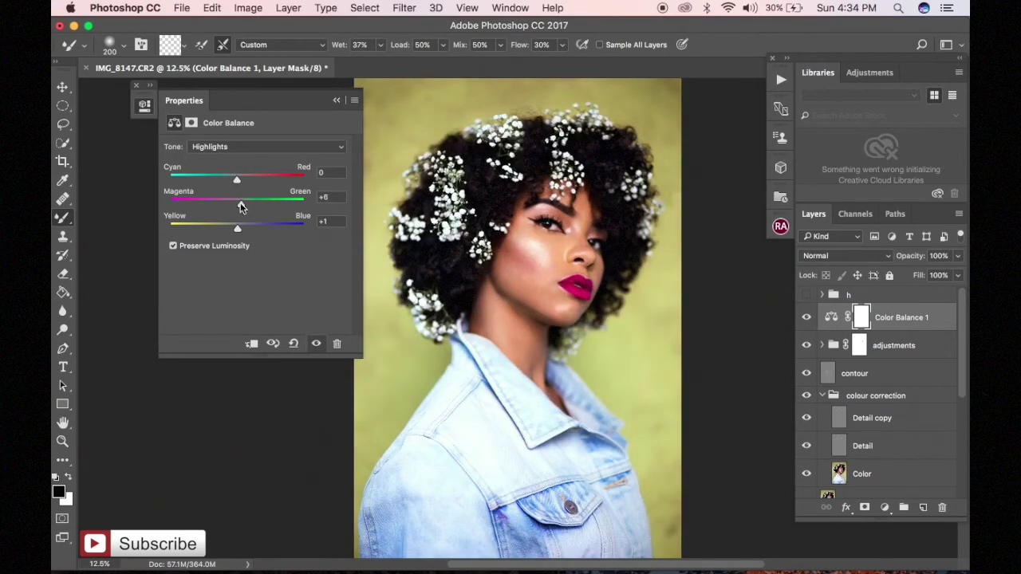
key(super+minus)
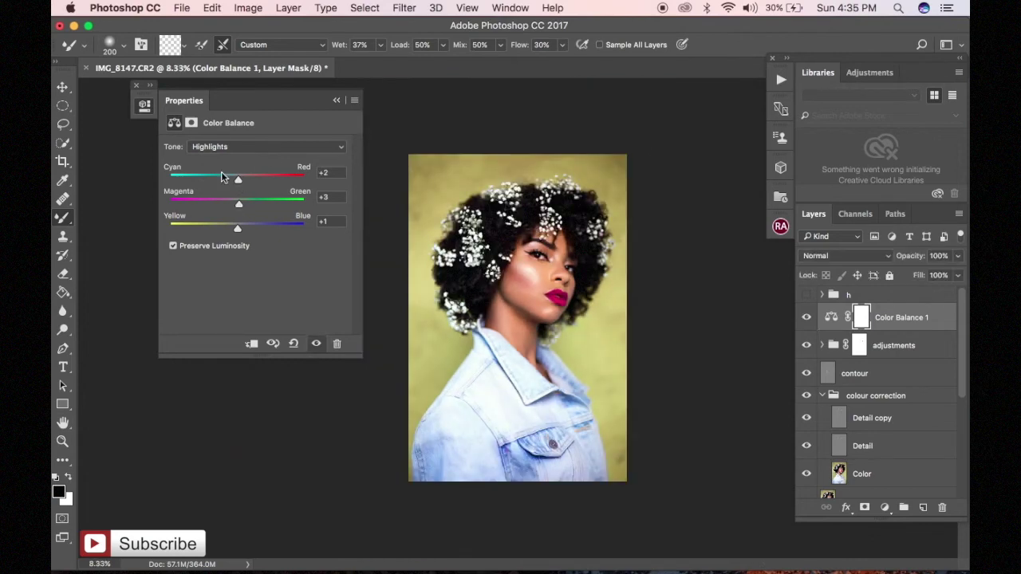
click(267, 147)
click(232, 118)
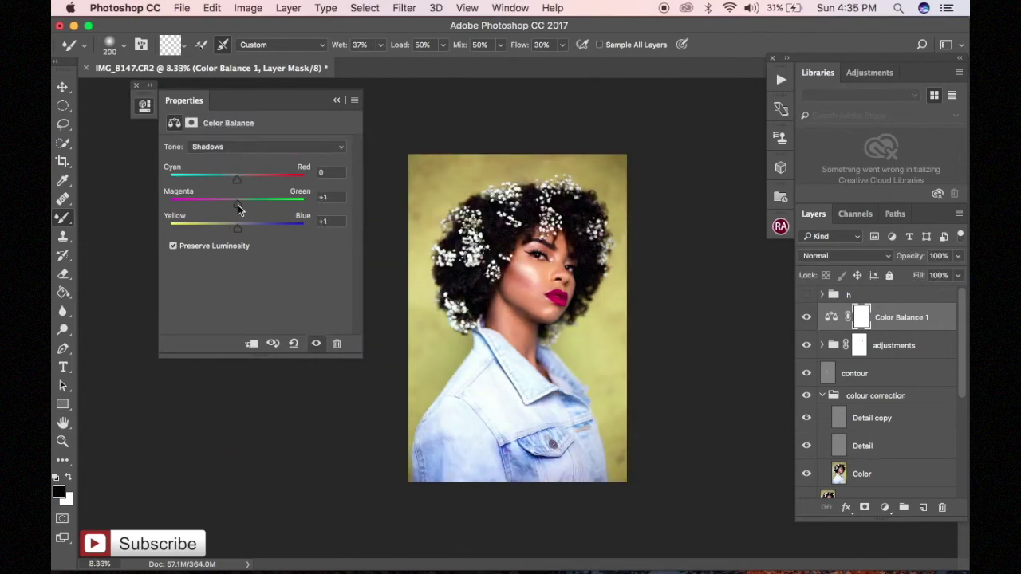
Select the adjustments group and add a new Soft Light layer above it.
key(super+plus)
click(878, 474)
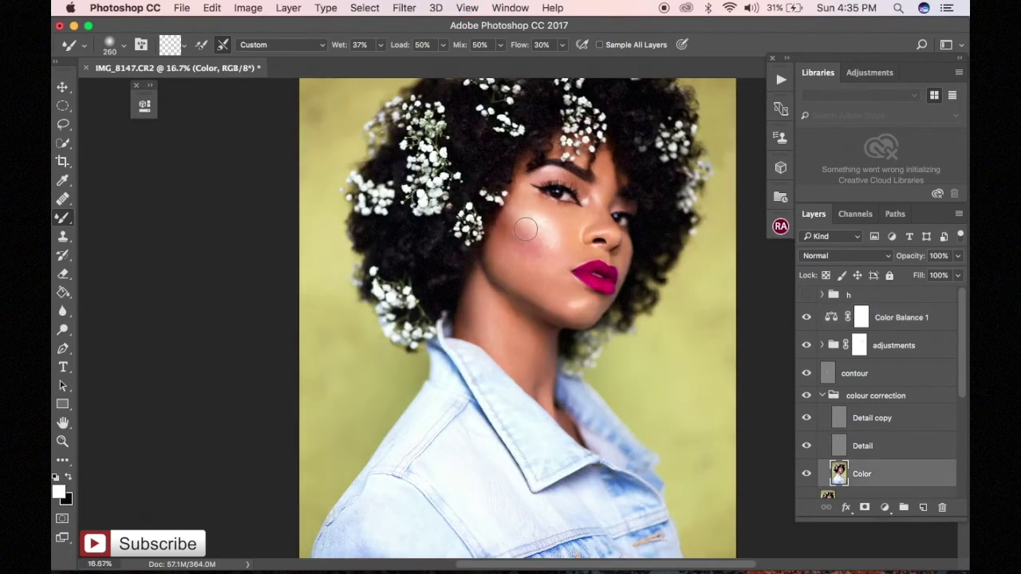
key(super+plus)
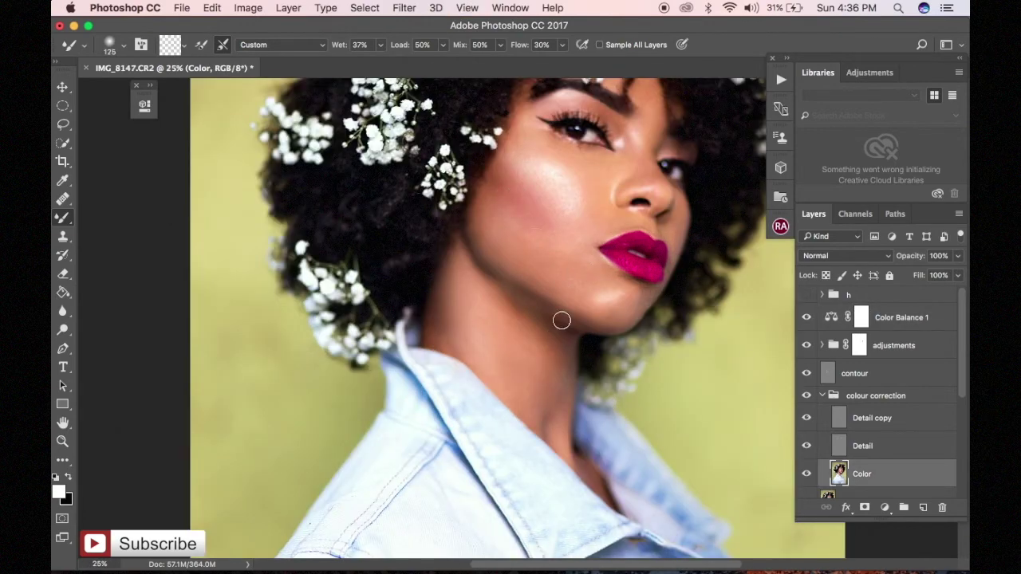
key(super+minus)
click(823, 319)
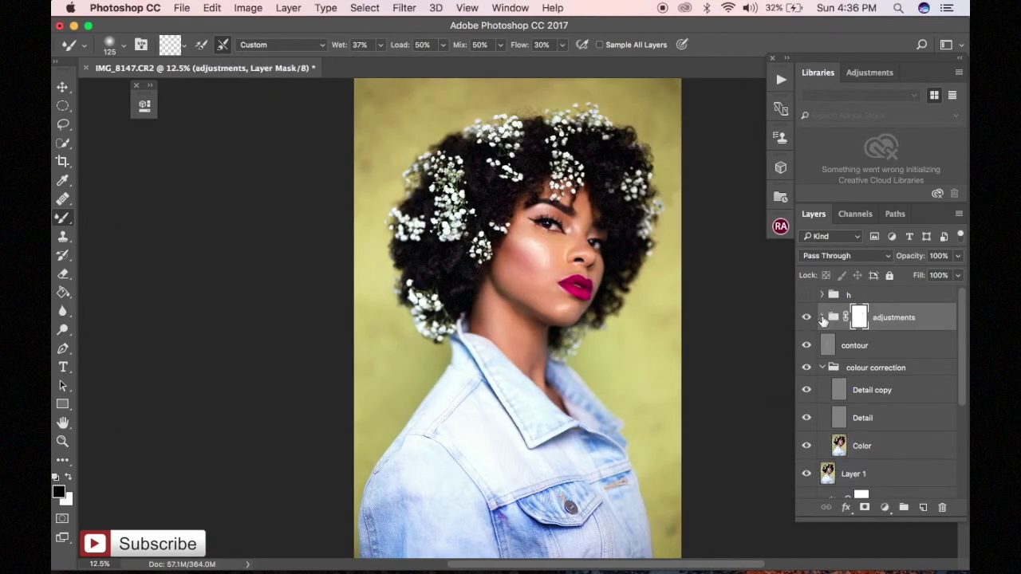
key(F2)
Set the brush to full opacity and 4% flow, and enlarge it.
key(o)
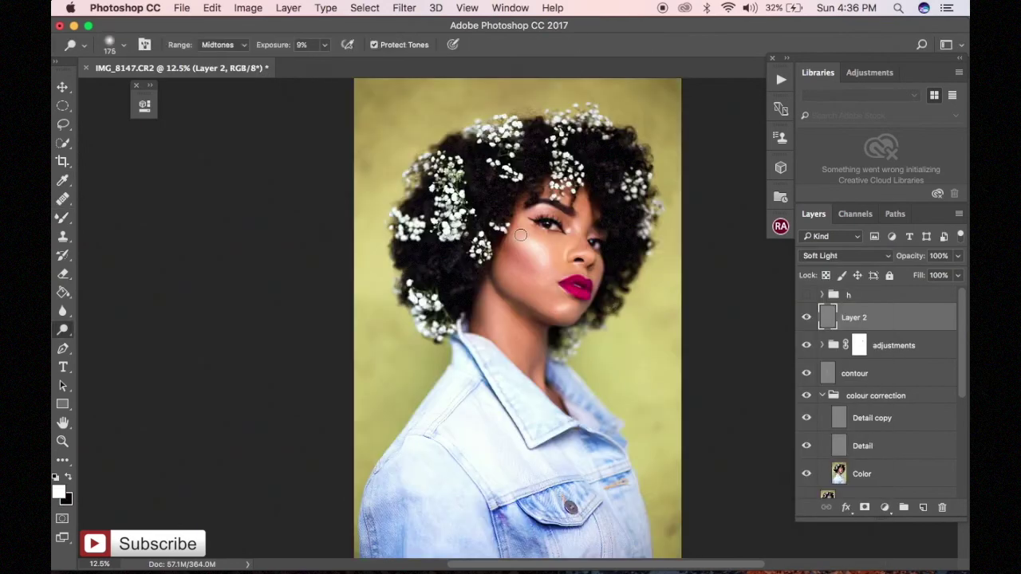
text(b00)
key(Tab)
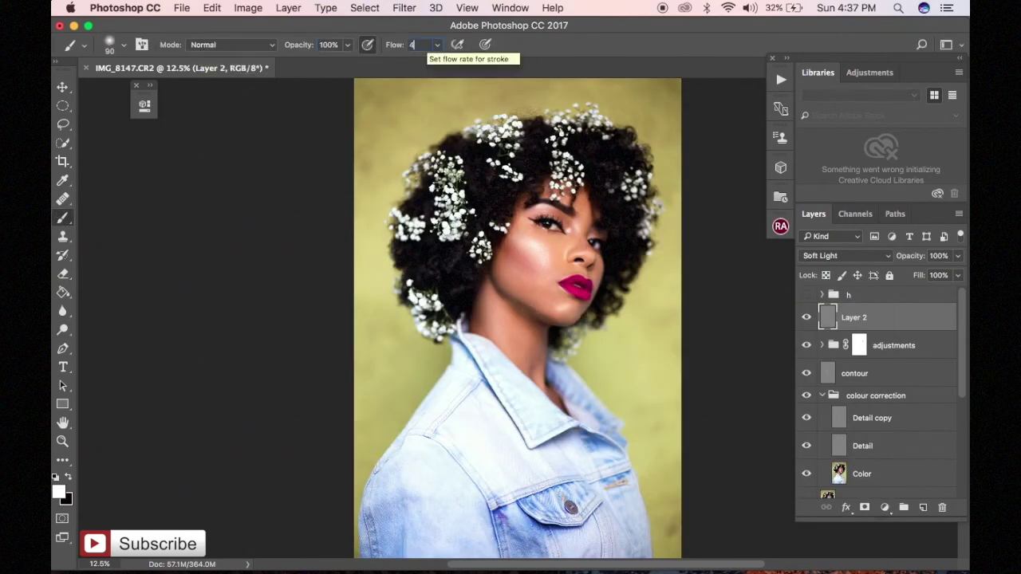
text(4)
key(Return)
key(bracketright)
key(bracketright)
Select the Color layer and switch to the mixer brush at 25% zoom.
click(839, 472)
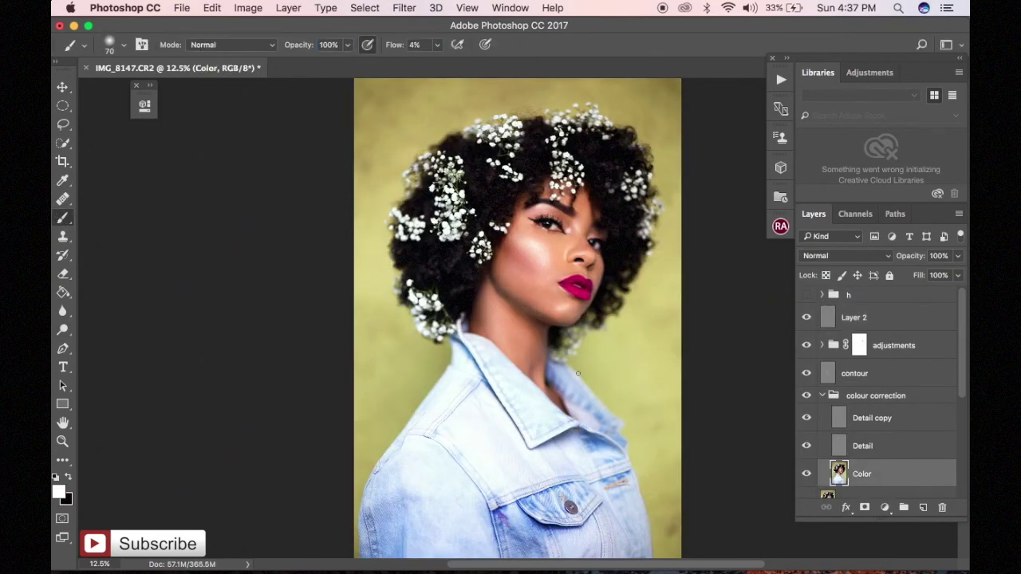
key(ctrl+minus)
key(ctrl+plus)
key(shift+b)
key(ctrl+plus)
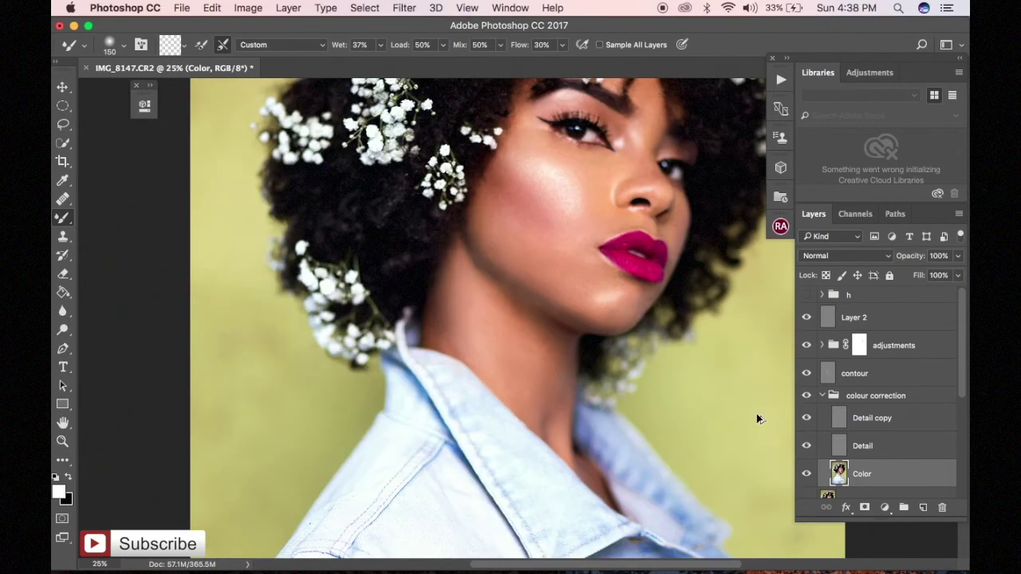
Paint soft light shading over the skin on Layer 2, toggling it to compare.
click(854, 318)
click(846, 255)
click(821, 420)
drag(63, 218, 111, 217)
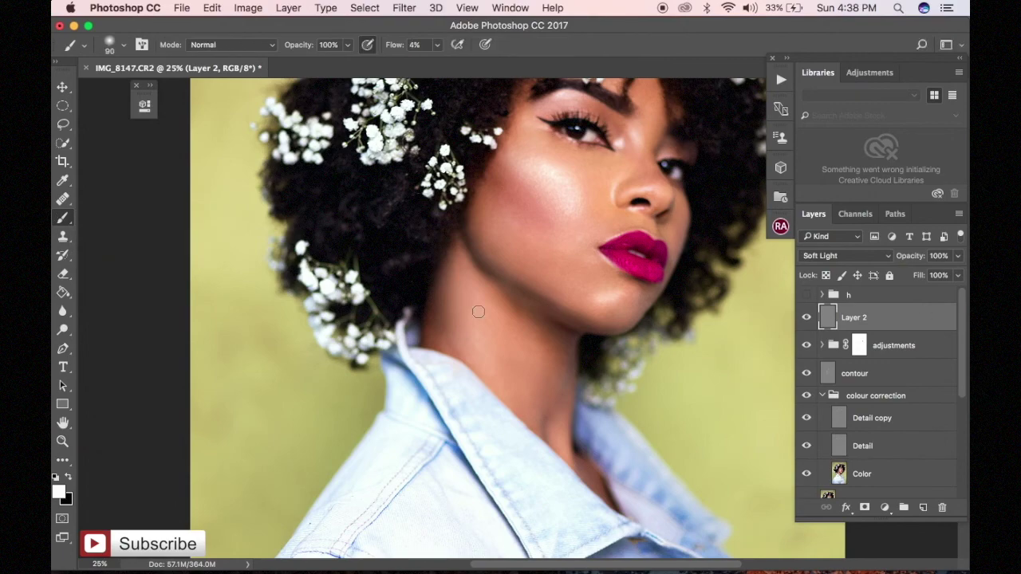
click(806, 318)
click(807, 318)
Change the Color layer's options, then hide Layer 2.
click(862, 474)
right_click(63, 218)
click(120, 257)
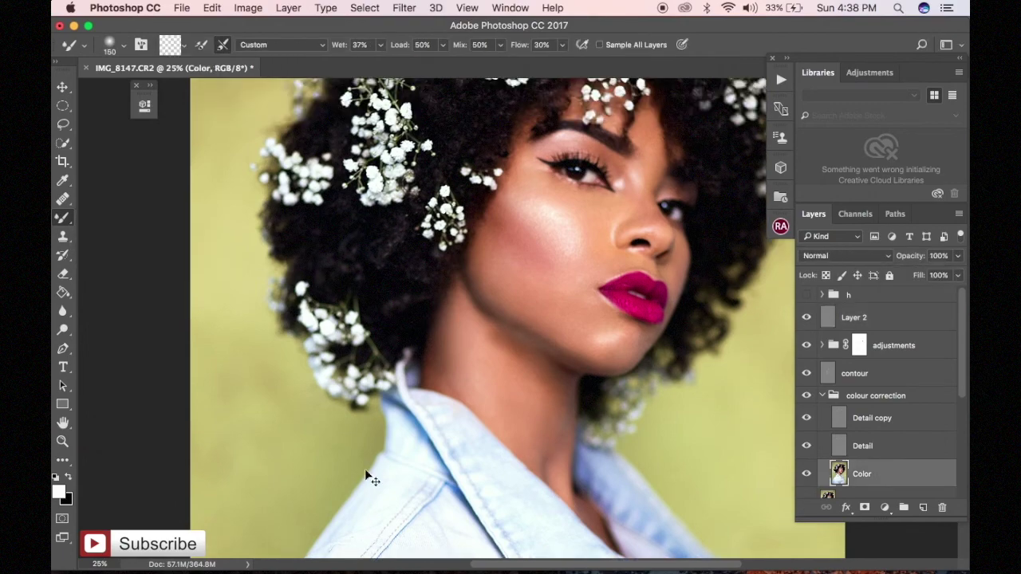
key(ctrl+minus)
key(ctrl+minus)
key(ctrl+minus)
click(806, 318)
key(ctrl+plus)
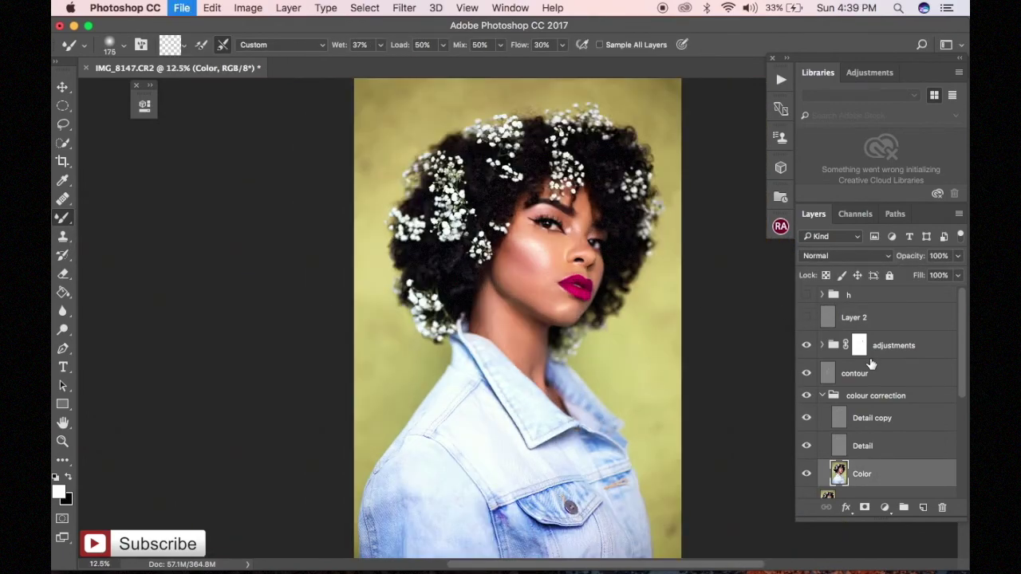
Save as IMG_8147.psd and flatten the image, discarding hidden layers.
key(ctrl+s)
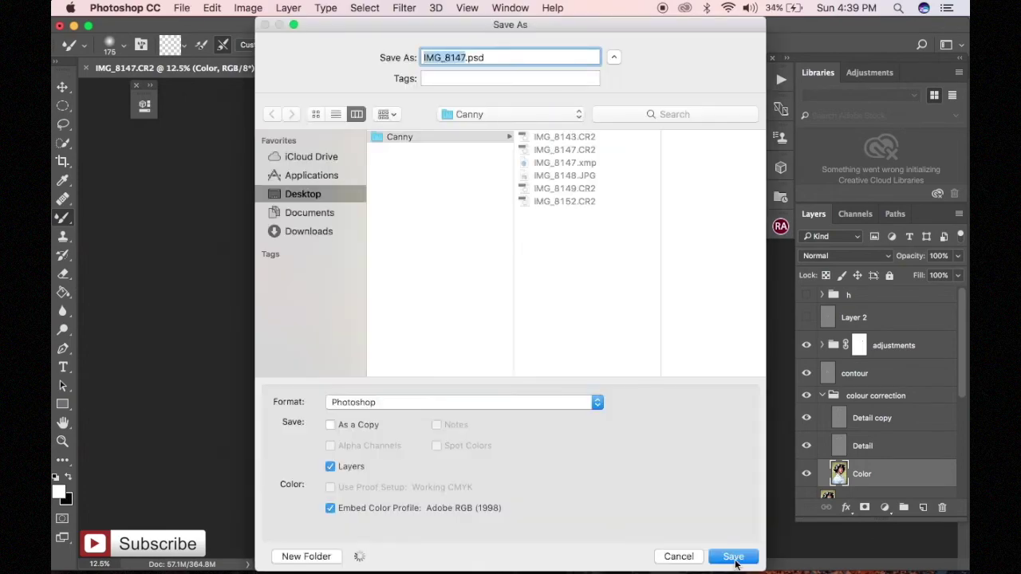
key(Return)
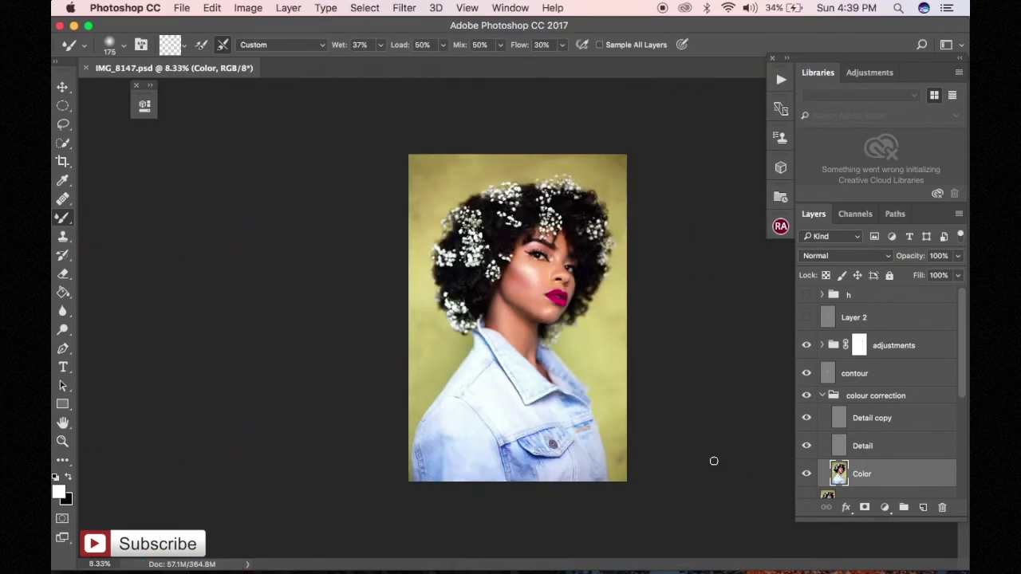
key(ctrl+plus)
right_click(865, 446)
click(722, 468)
key(Return)
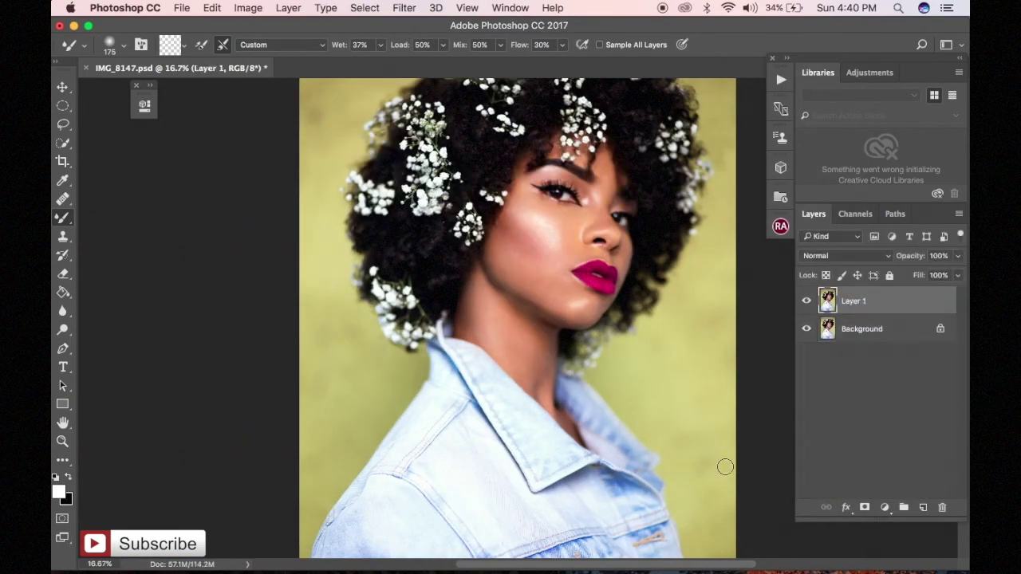
Liquify the hair beside the face, merge it down, and run Whiten Teeth.
key(ctrl+minus)
key(ctrl+minus)
key(ctrl+shift+x)
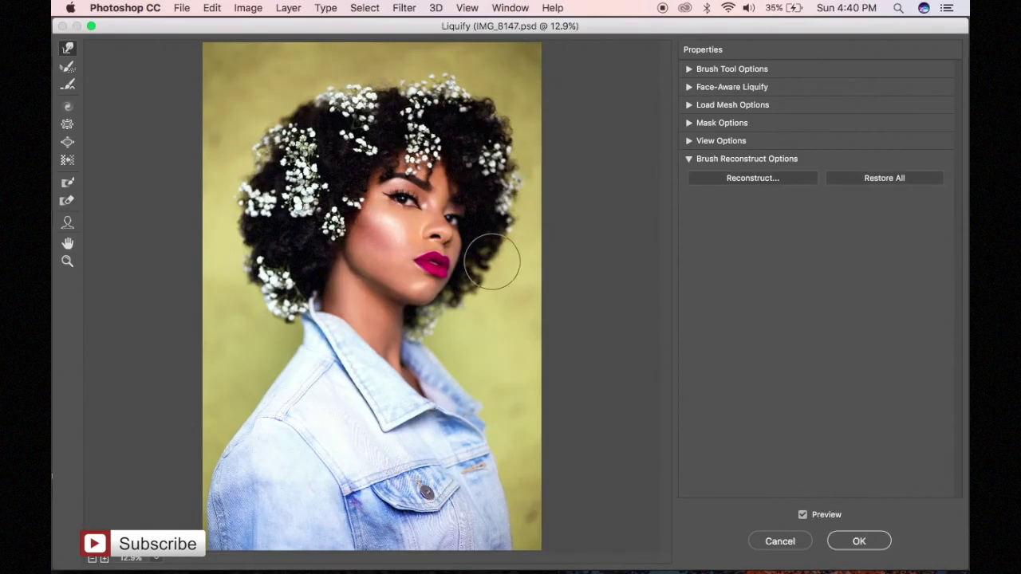
drag(428, 148, 423, 142)
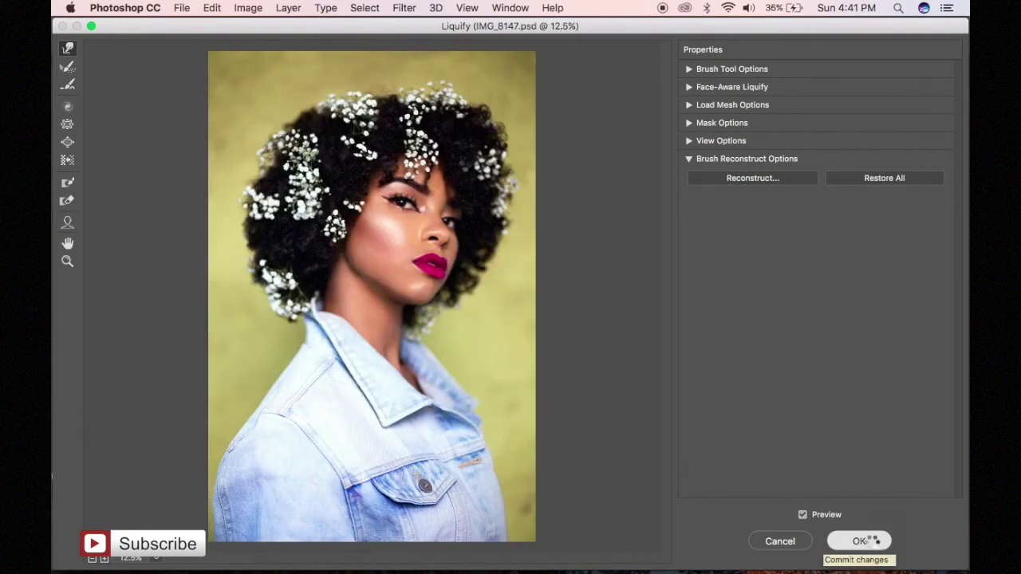
click(860, 541)
right_click(904, 306)
click(790, 415)
click(781, 79)
scroll(706, 285, down, 1)
click(707, 335)
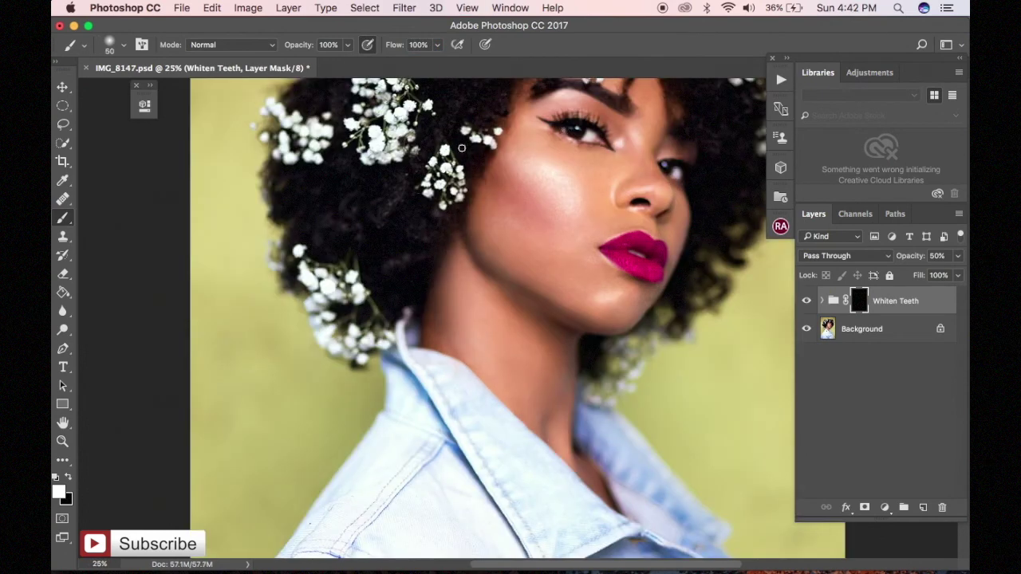
Merge the teeth whitening into the image and run the Enhance Catchlights action.
key(super+minus)
key(super+minus)
right_click(849, 301)
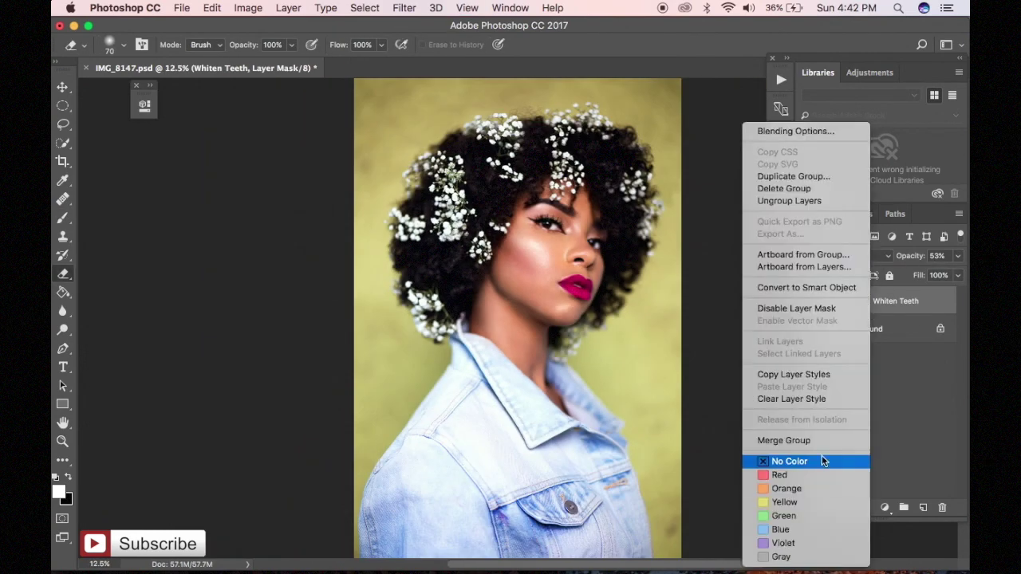
key(e)
right_click(856, 329)
click(794, 456)
click(781, 79)
click(673, 319)
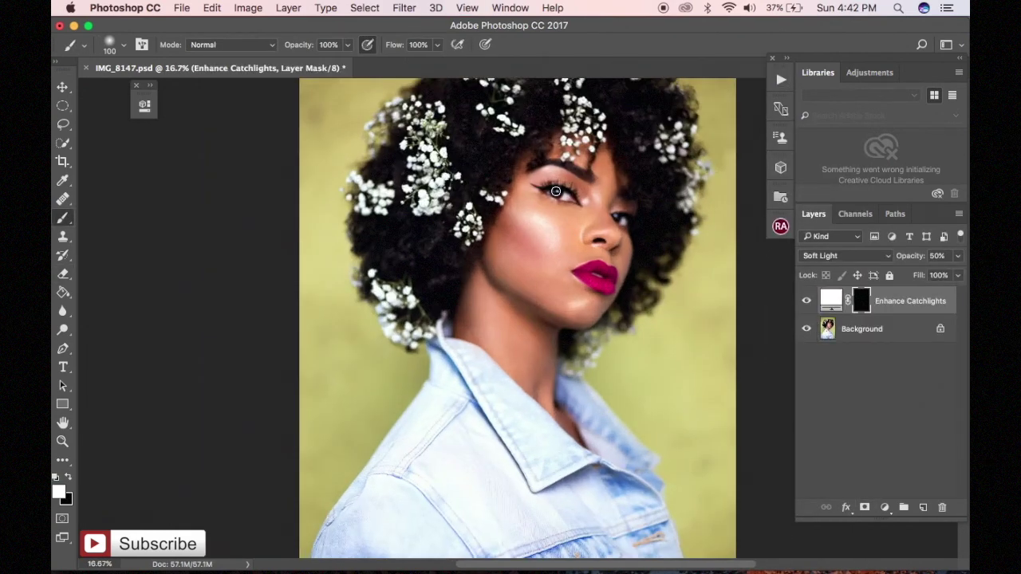
Merge the catchlights into Background and run the Sharpen Eyes action.
key(super+minus)
right_click(909, 311)
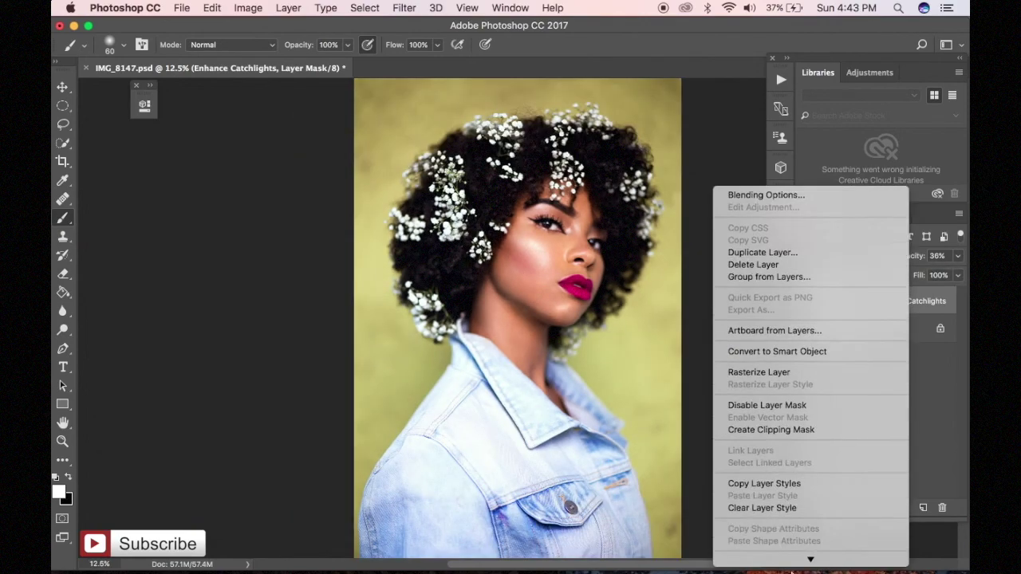
click(809, 553)
click(781, 79)
click(670, 334)
click(776, 79)
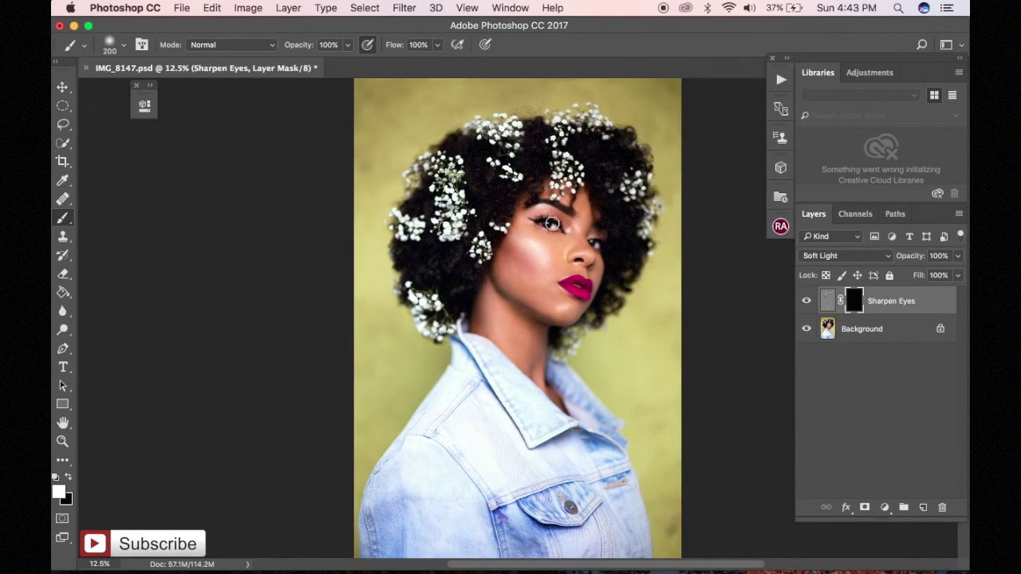
Paint sharpening onto the eyes, merge it, and run the Sharpen Jewelry action.
drag(958, 255, 926, 275)
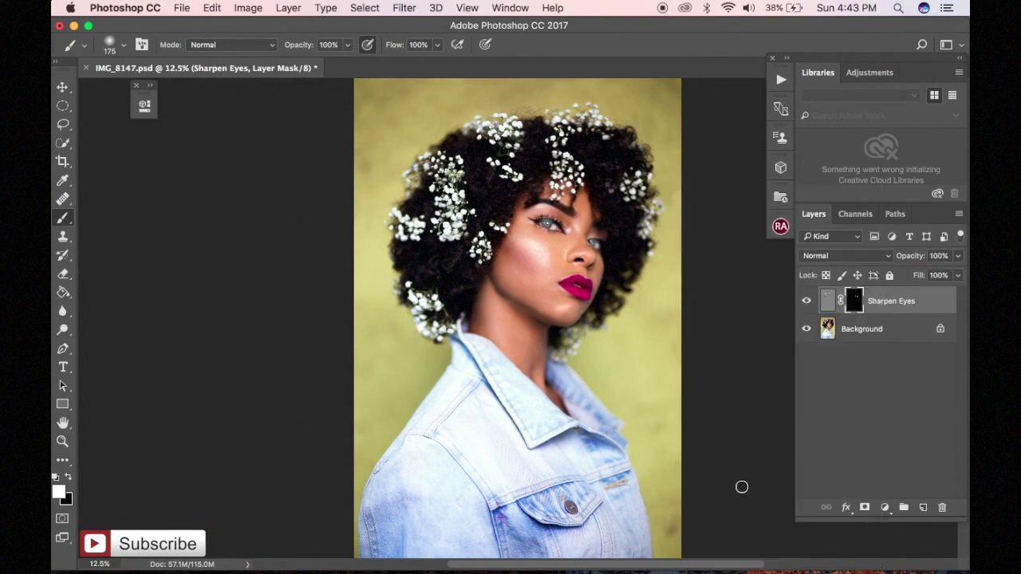
right_click(892, 301)
click(750, 519)
click(781, 79)
click(677, 351)
click(780, 81)
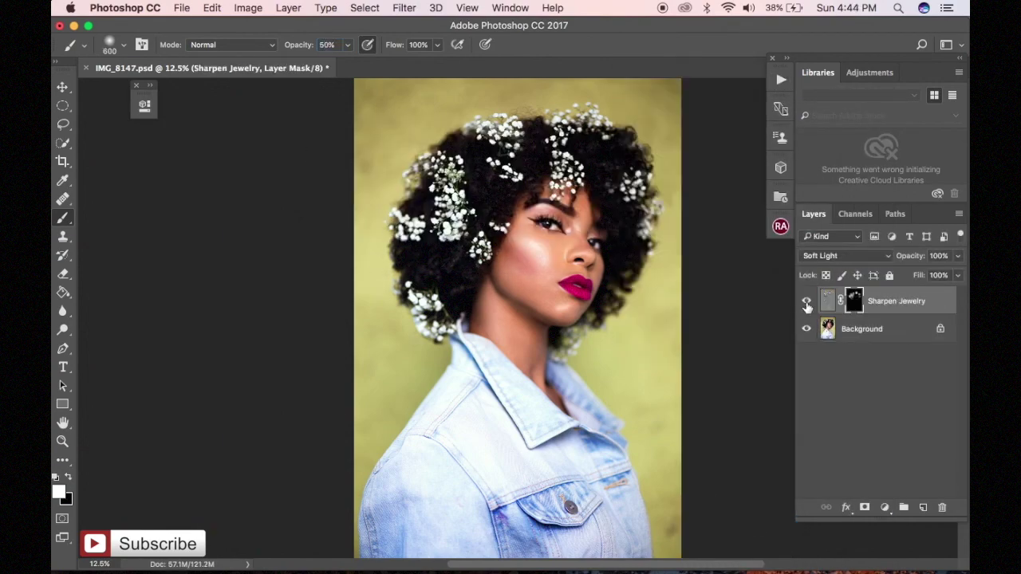
scroll(520, 304, down, 3)
key(bracketright)
key(bracketright)
key(bracketright)
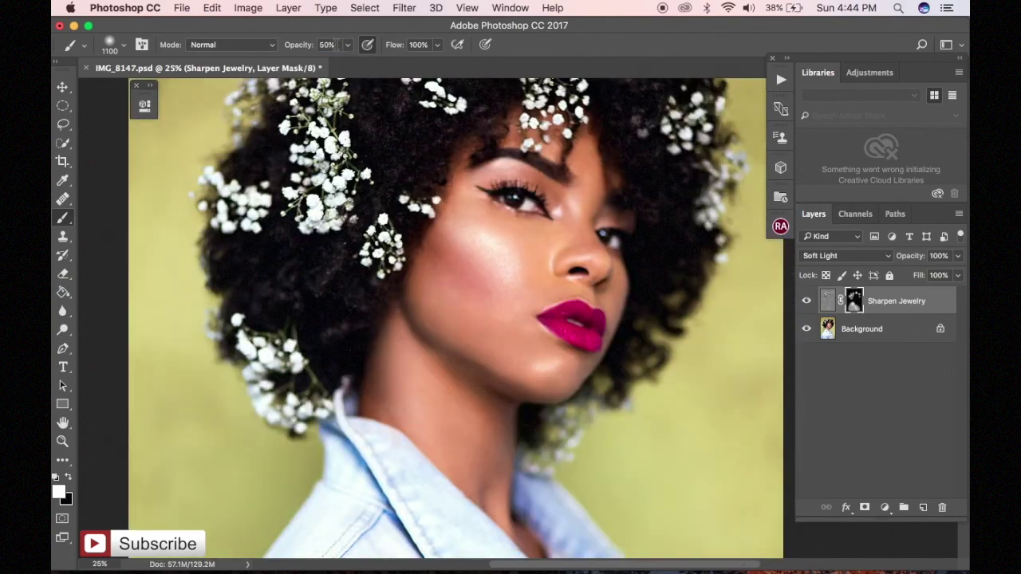